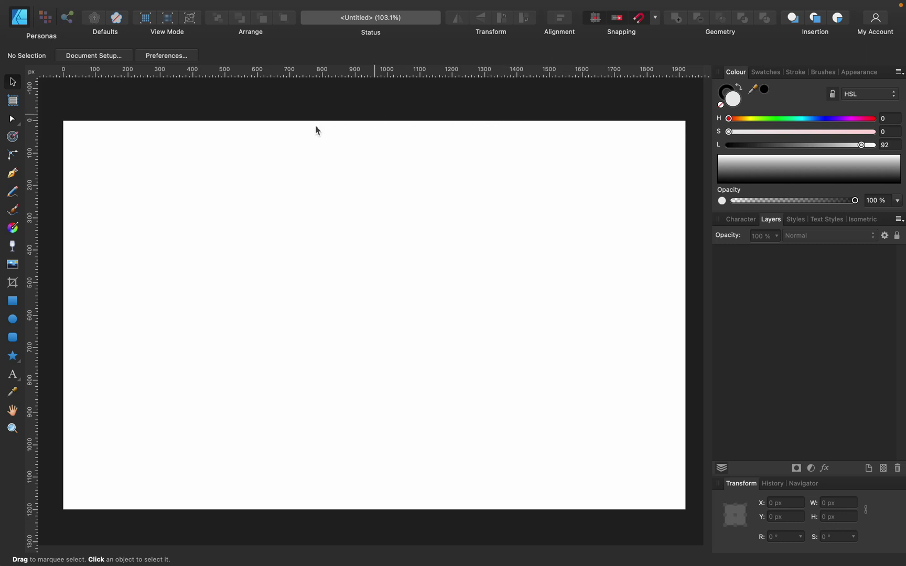
Step: Draw a callout rectangle speech bubble at top-left with square (0%) corners and a down-left tail
left_click(17, 365)
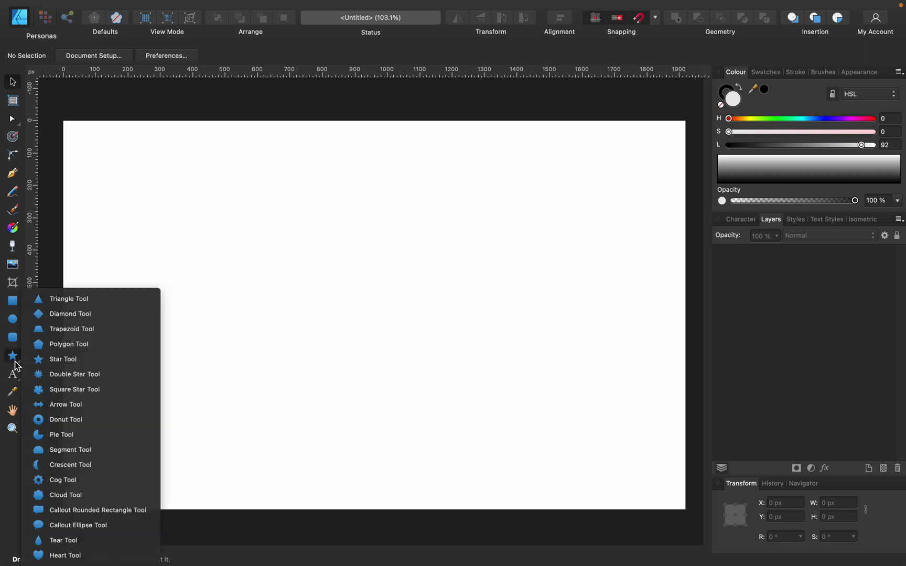
left_click(71, 508)
left_click_drag(106, 165, 218, 255)
mouse_move(126, 267)
left_mouse_down()
mouse_move(210, 269)
mouse_move(128, 269)
left_mouse_up()
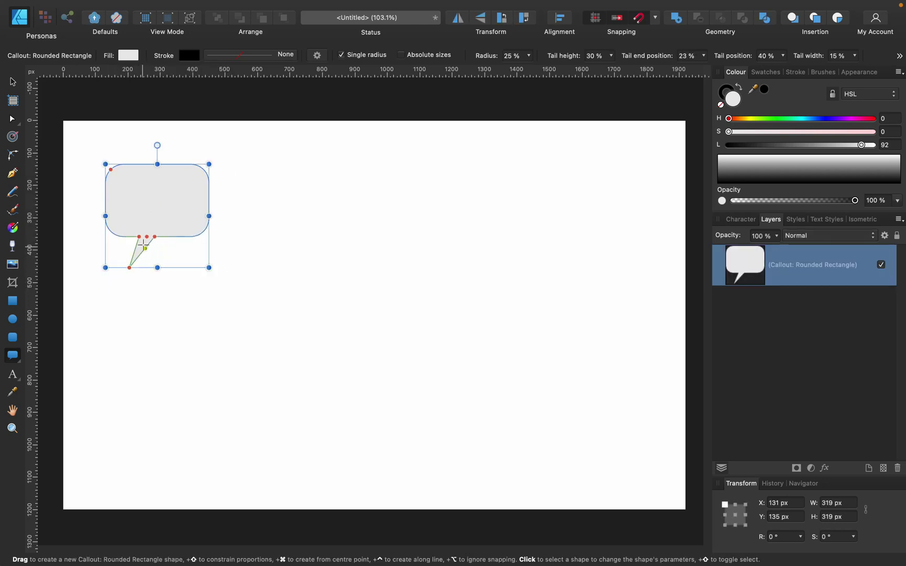
mouse_move(143, 237)
left_mouse_down()
mouse_move(151, 178)
mouse_move(146, 237)
mouse_move(183, 239)
mouse_move(120, 239)
mouse_move(148, 239)
left_mouse_up()
left_click_drag(110, 168, 81, 160)
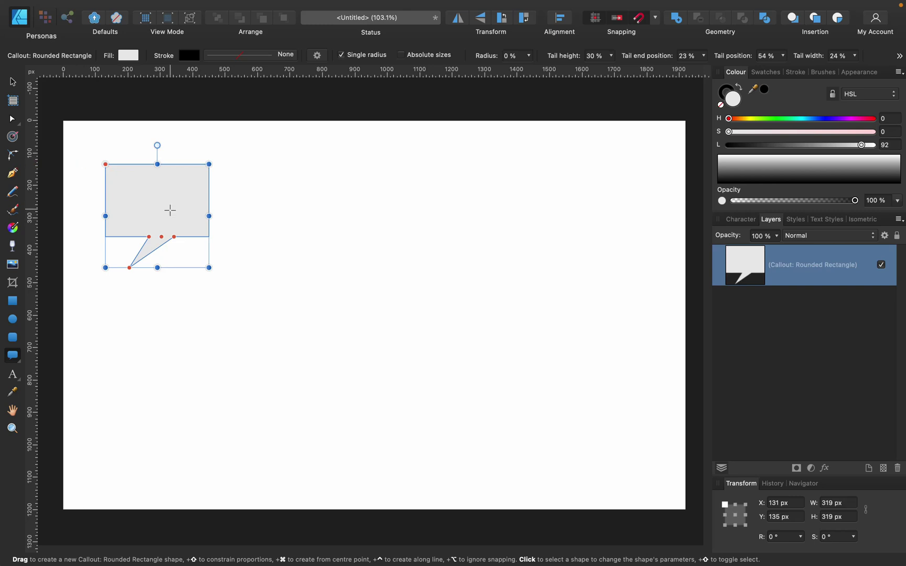
Step: Draw an oval callout speech bubble beside the rectangular one
left_click(13, 356)
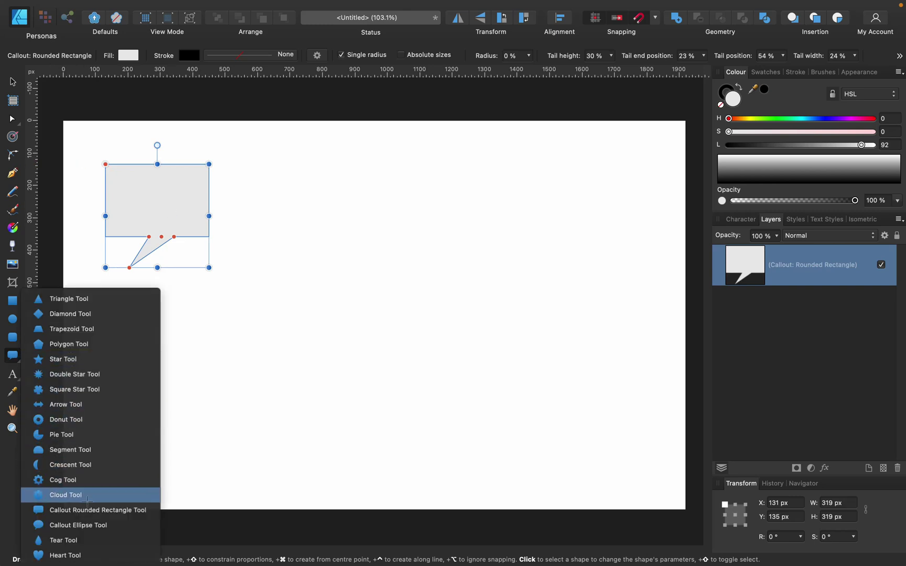
left_click(87, 524)
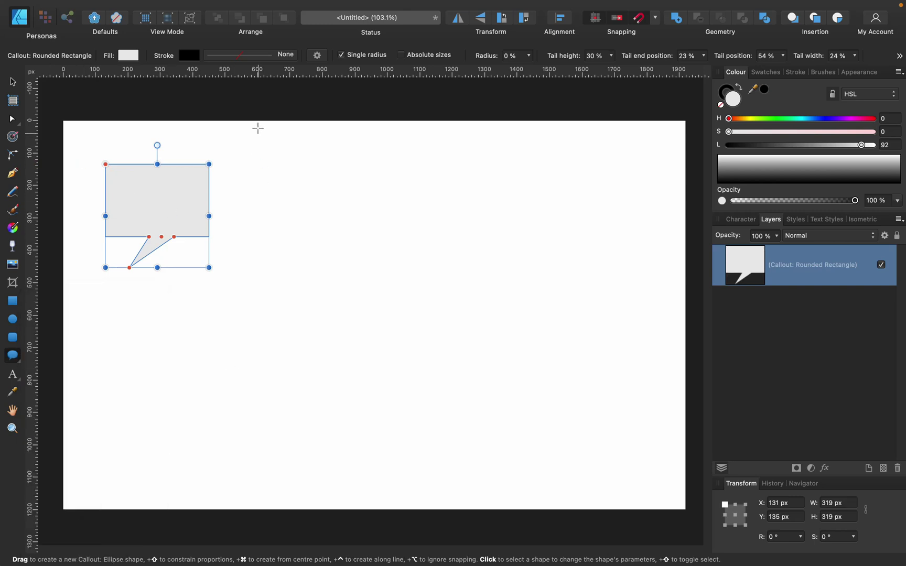
left_click_drag(242, 164, 372, 261)
left_click_drag(306, 237, 309, 270)
Step: Flip the oval bubble vertically and swing its shortened tail up to the right at about 37°
left_click(479, 22)
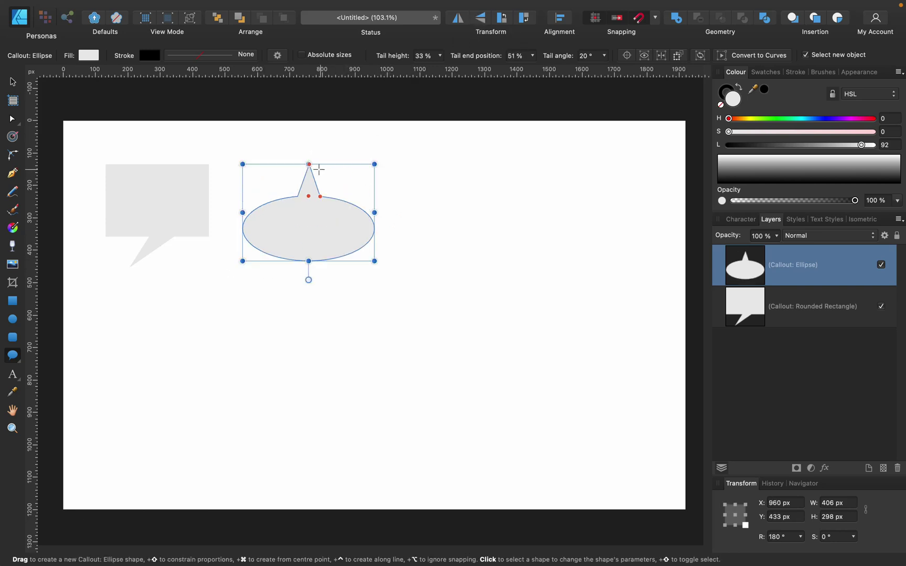
left_click_drag(309, 164, 365, 167)
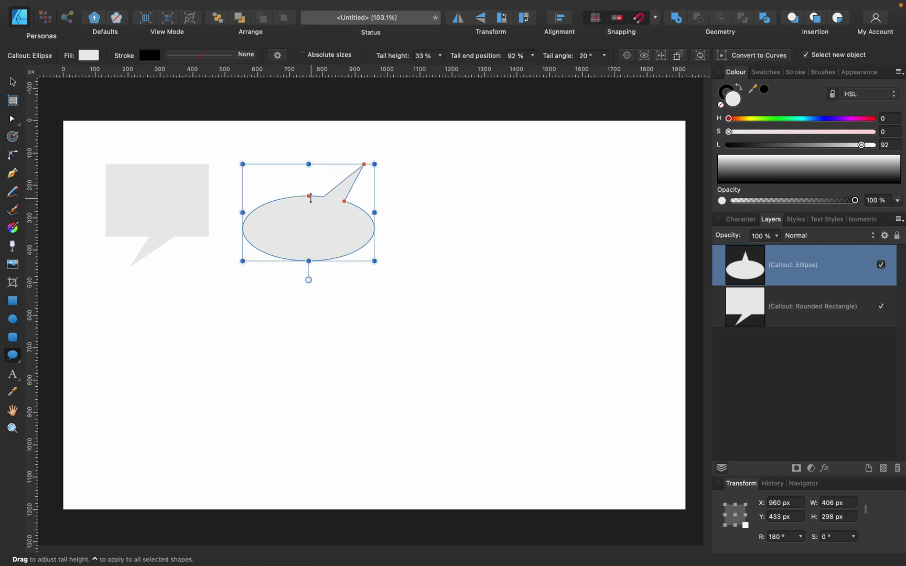
left_click_drag(303, 194, 358, 196)
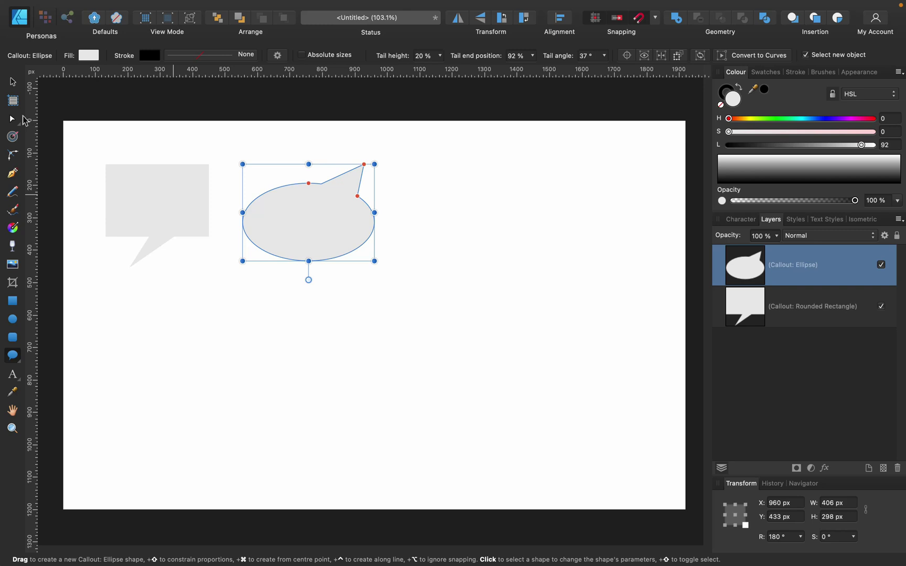
left_click(15, 78)
Step: Nudge the oval bubble, select both bubbles, and fill them pure white
left_click_drag(315, 234, 304, 226)
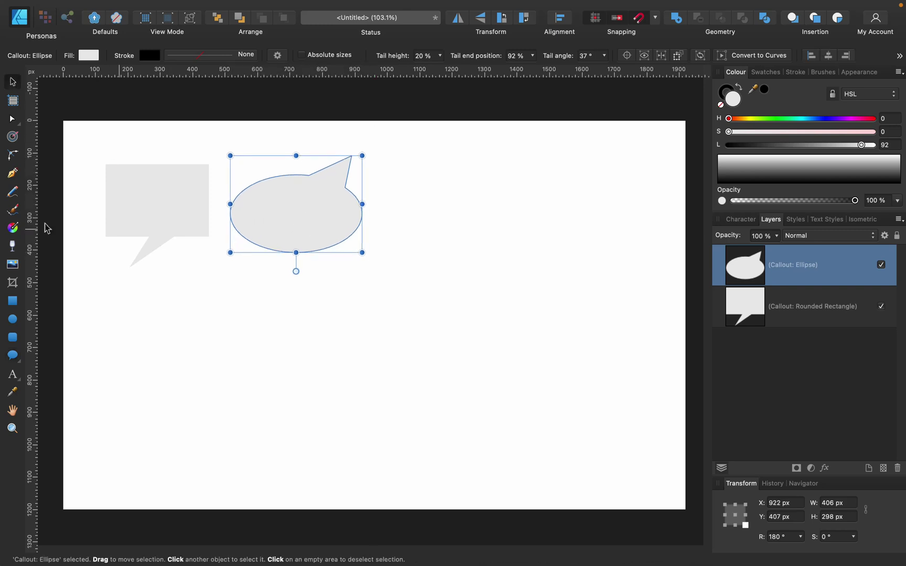
left_click_drag(82, 130, 436, 354)
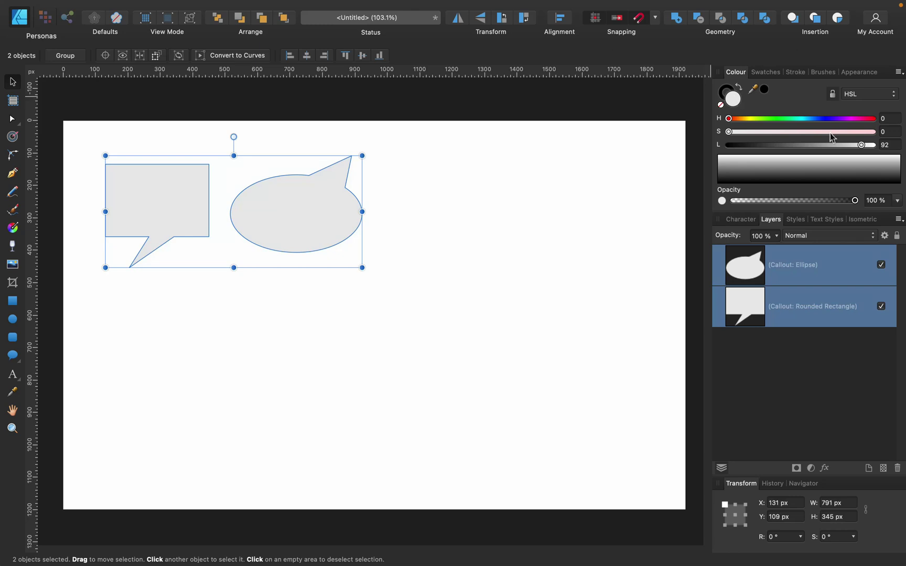
left_click_drag(826, 149, 880, 145)
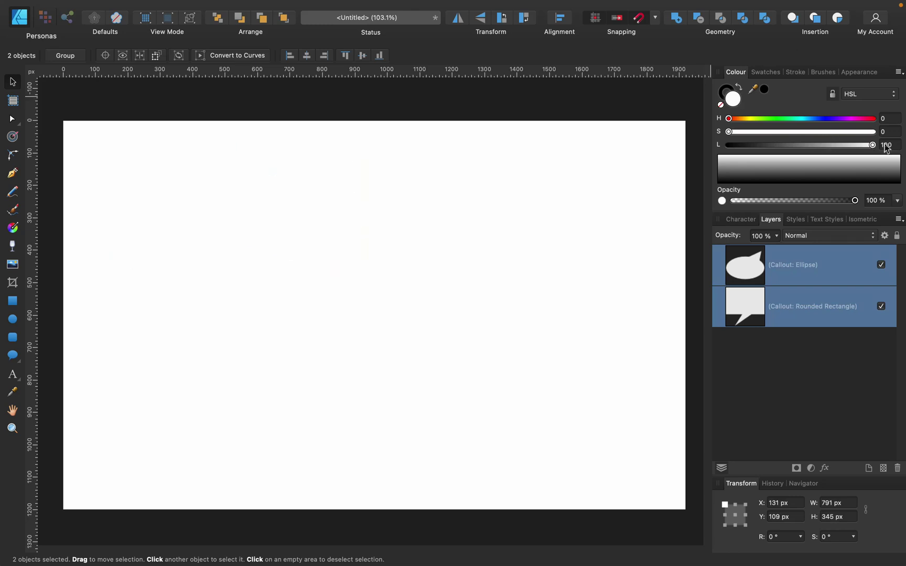
Step: Give both bubbles a 15 pt black outline with a dipped pressure profile
left_click(795, 72)
left_click_drag(766, 109, 795, 112)
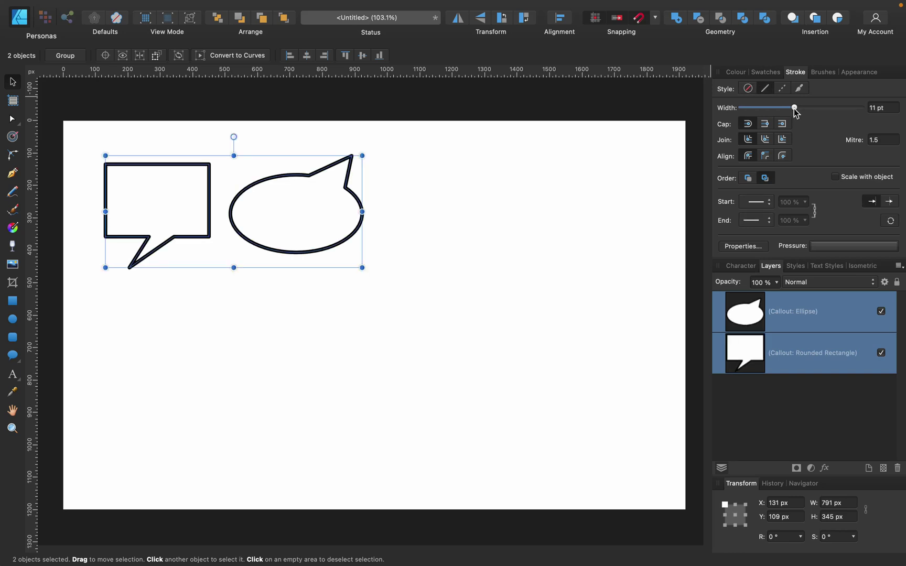
left_click(851, 247)
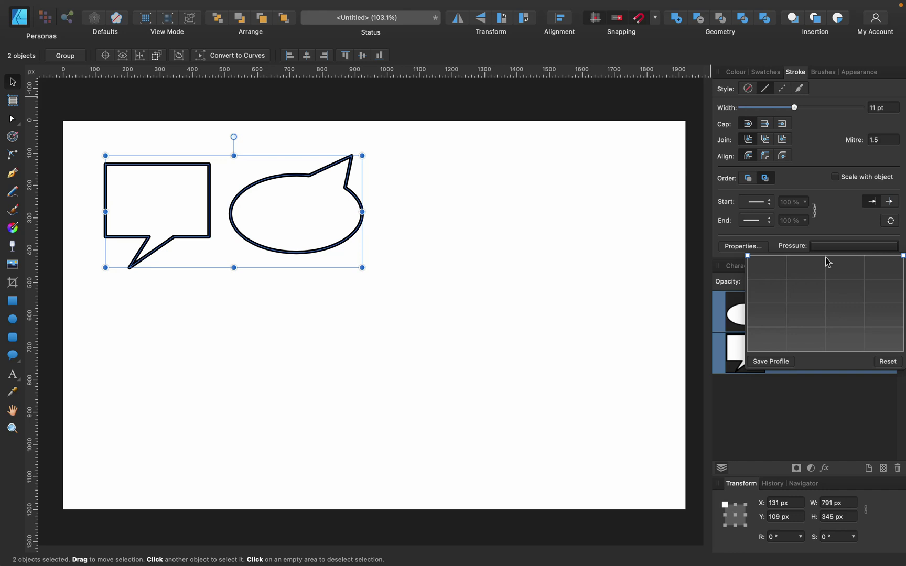
left_click_drag(829, 260, 828, 290)
left_click_drag(796, 108, 800, 109)
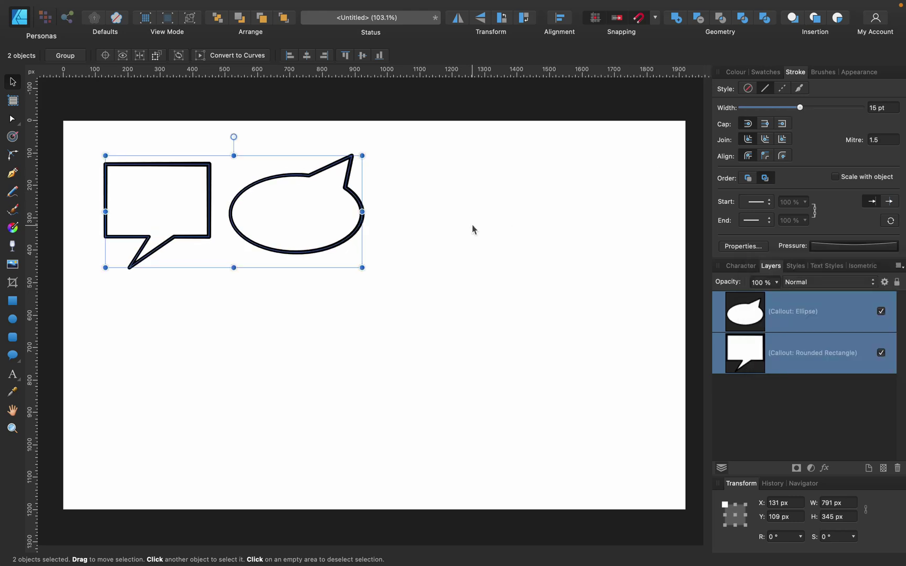
left_click(505, 257)
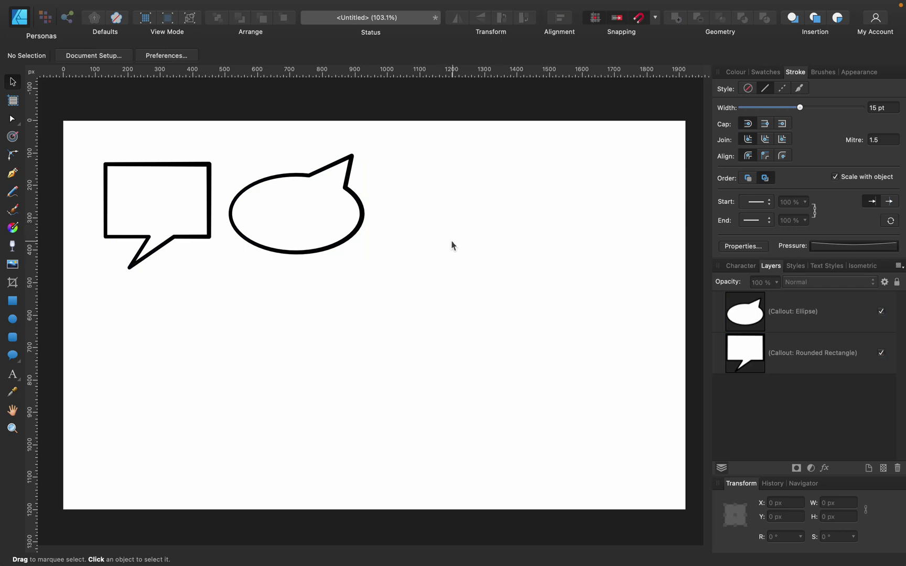
Step: Draw a rectangle right of the oval and a V-shaped tail path at its lower right
left_click(12, 302)
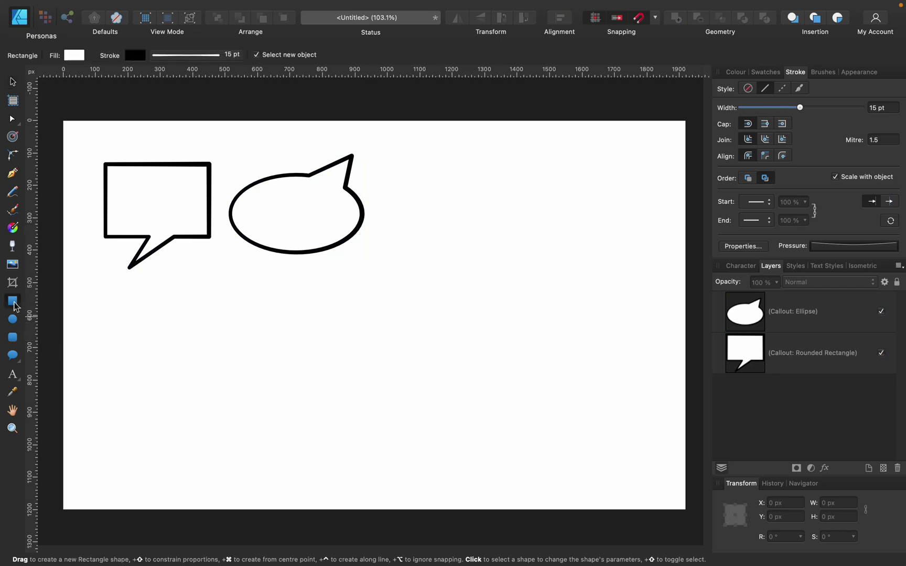
left_click_drag(404, 164, 540, 243)
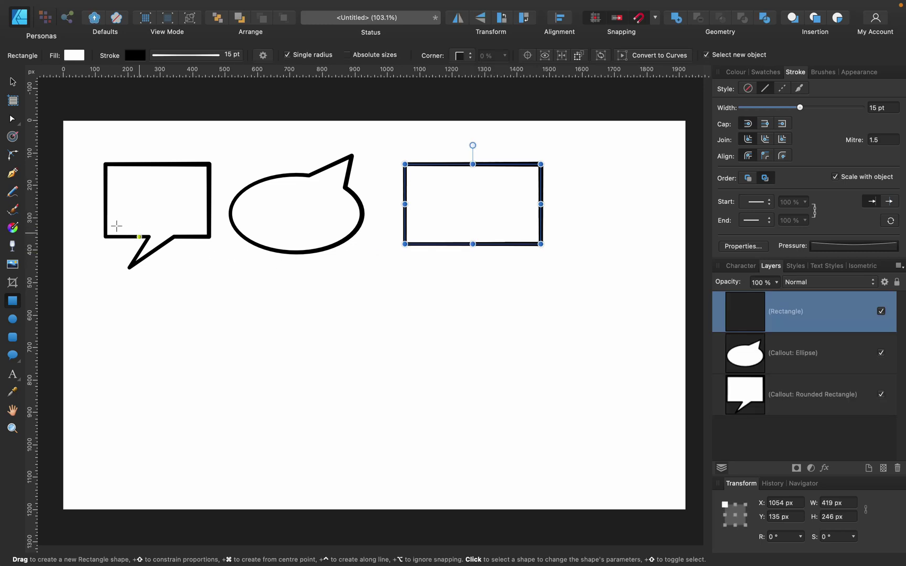
left_click(13, 175)
left_click(525, 228)
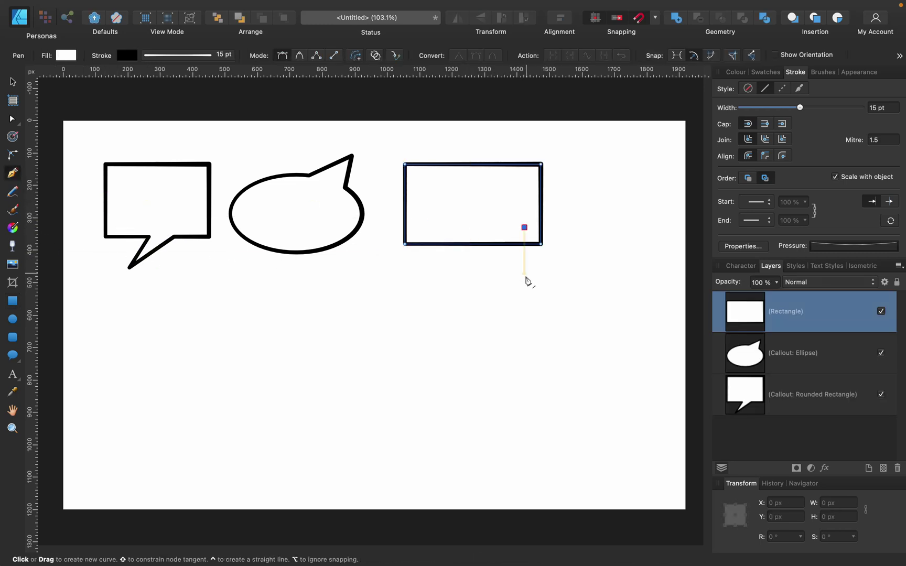
left_click(524, 276)
left_click(480, 231)
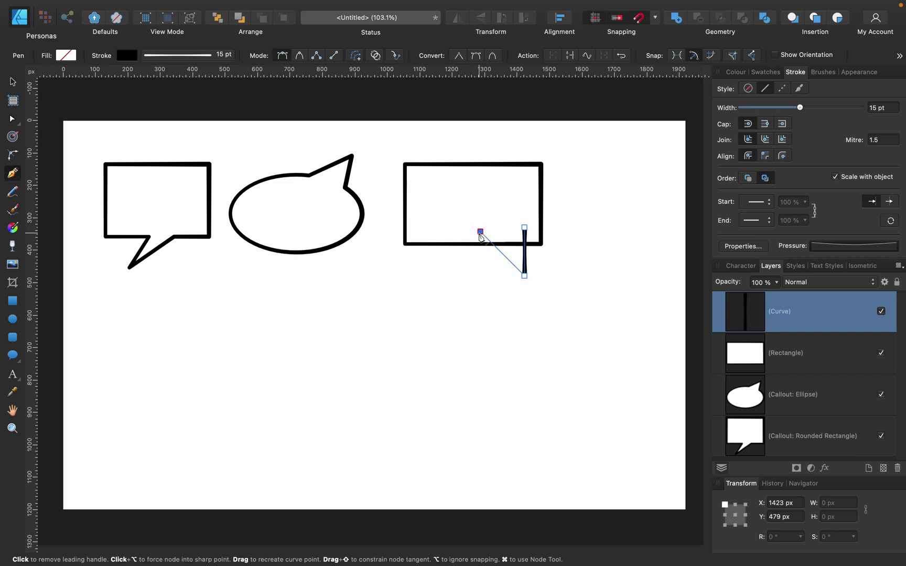
Step: Fill the V tail white and nudge it into place
left_click(736, 72)
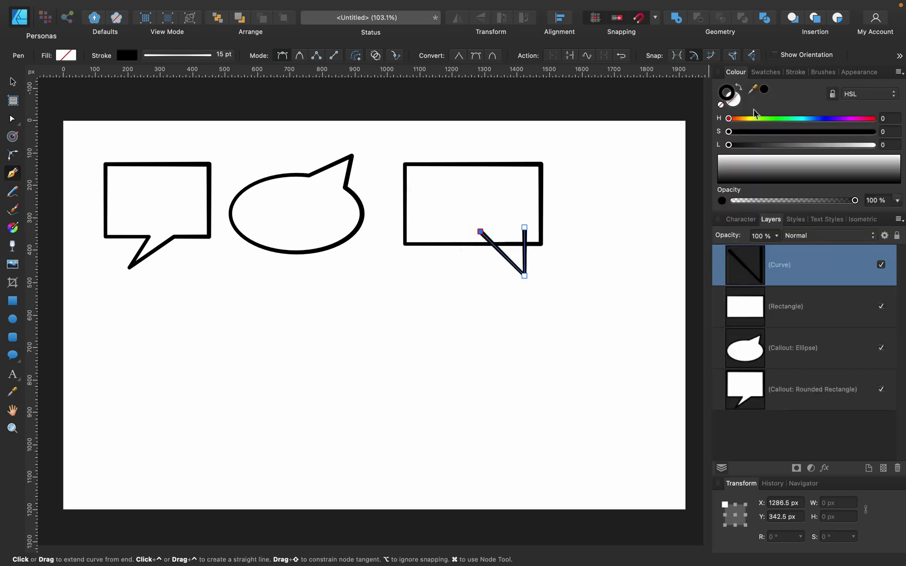
left_click(740, 103)
left_click_drag(856, 145, 876, 145)
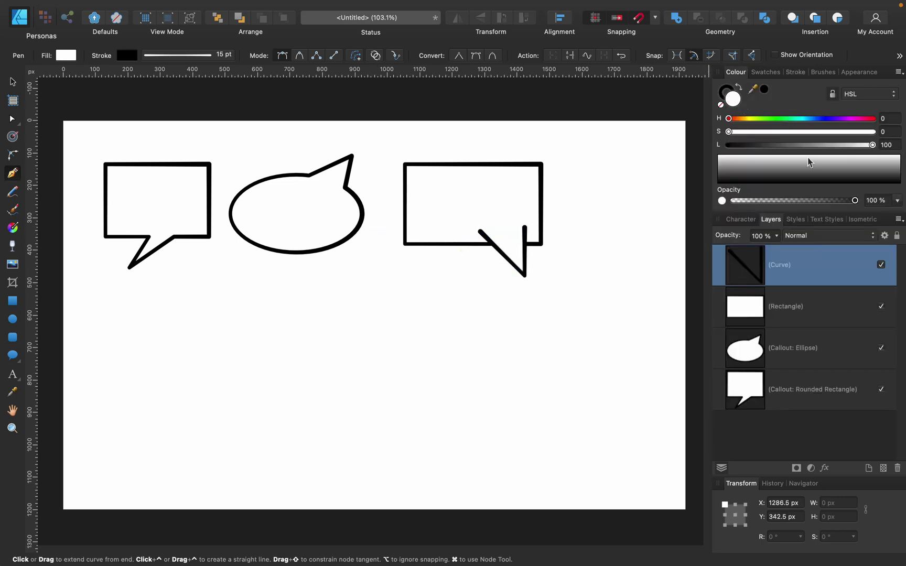
left_click(13, 82)
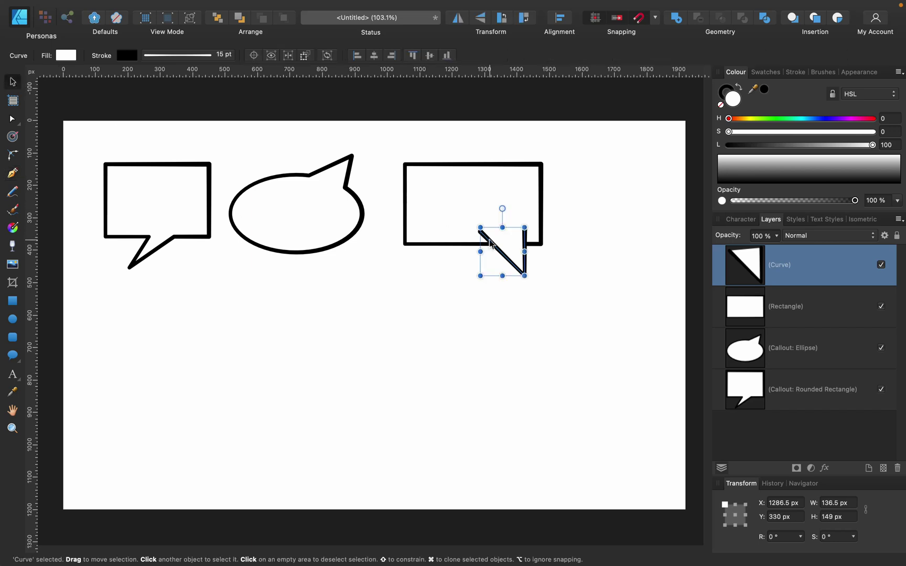
left_click_drag(500, 252, 502, 251)
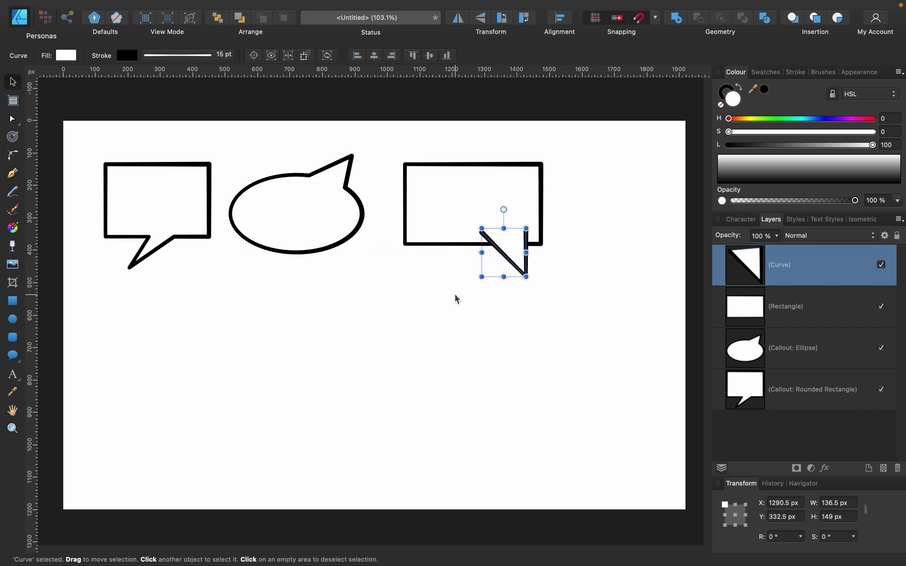
left_click(422, 377)
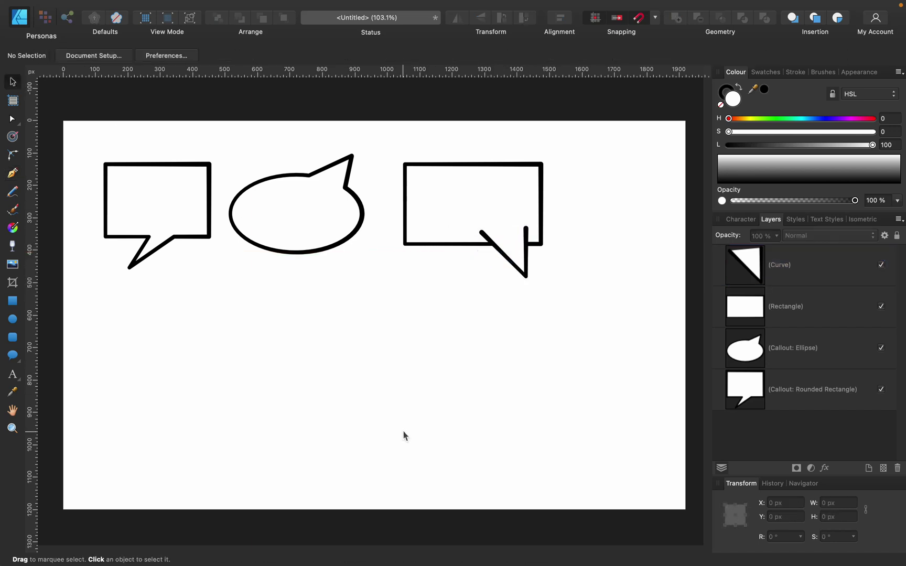
Step: Shear the rectangle by lowering its left side and move the tail down to meet it
left_click(404, 168)
left_click_drag(397, 209, 397, 226)
left_click(515, 265)
left_click_drag(515, 265, 518, 268)
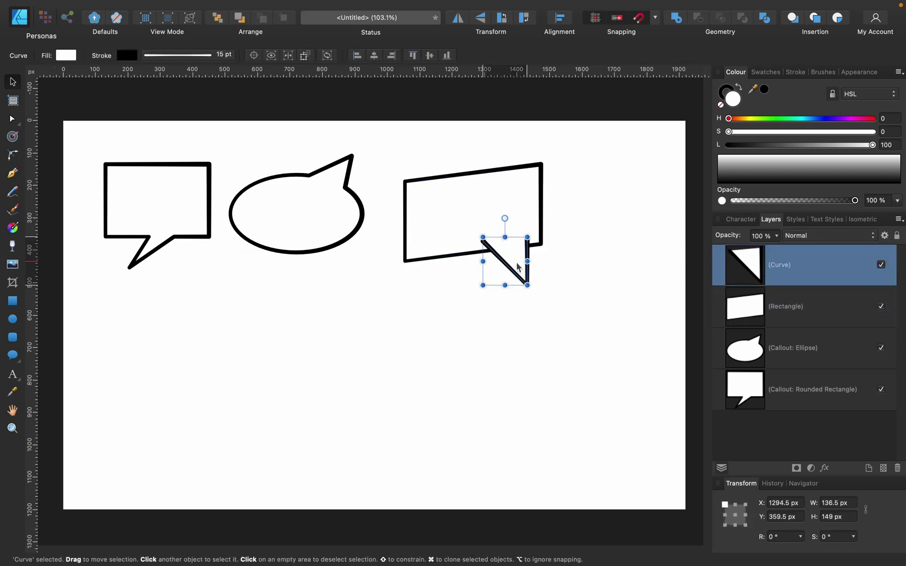
left_click(565, 389)
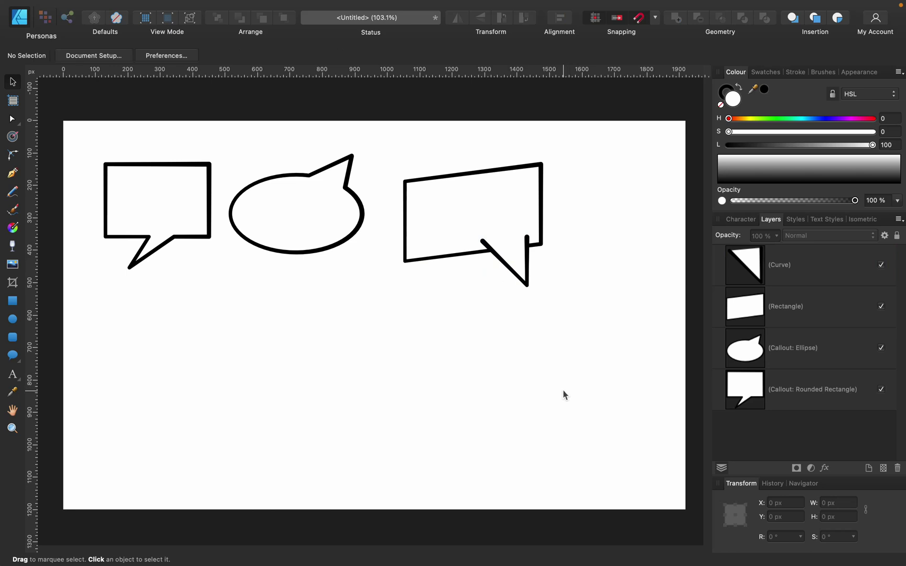
Step: Draw ten overlapping ellipses for a cloud plus two smaller trailing ovals below it
scroll(469, 367, "down", 2)
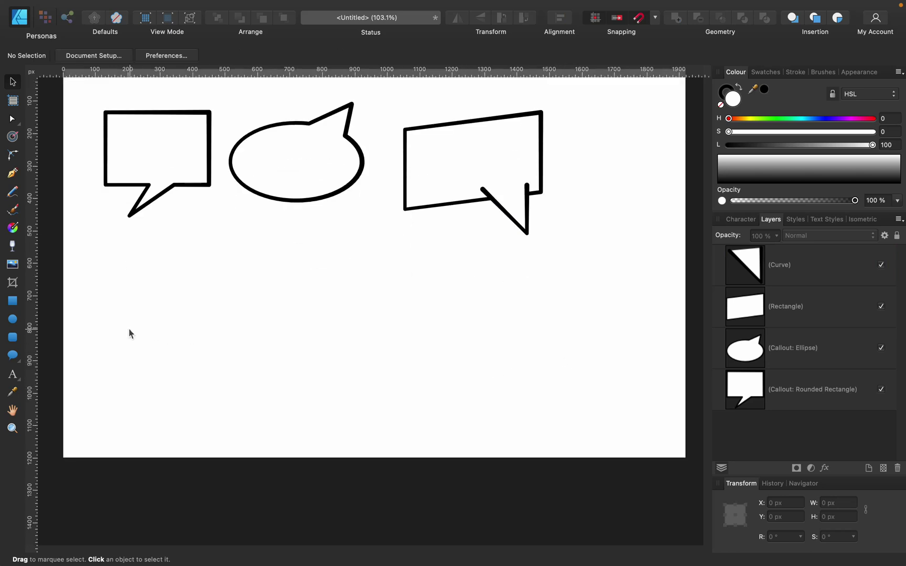
left_click(12, 321)
left_click_drag(186, 270, 256, 307)
left_click_drag(297, 259, 229, 293)
left_click_drag(309, 314, 222, 278)
left_click_drag(348, 248, 263, 281)
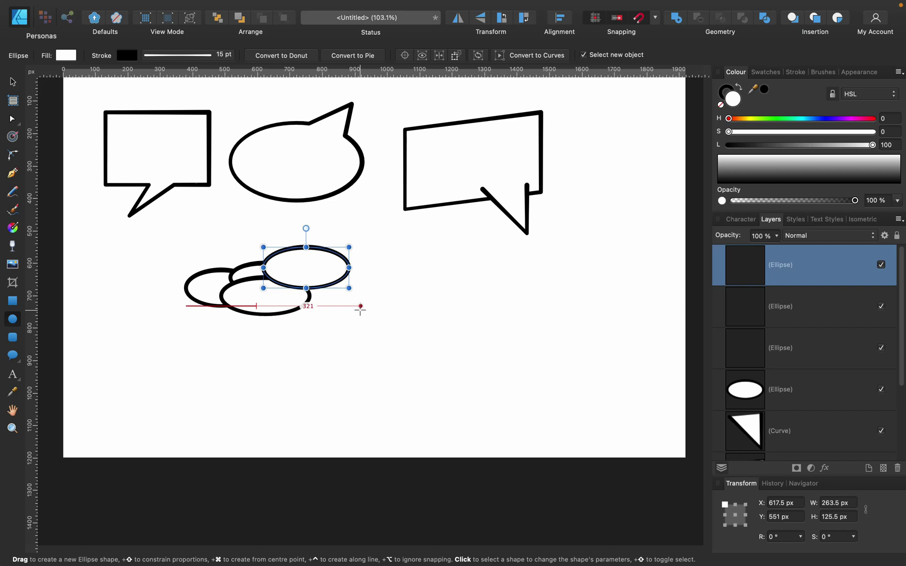
left_click_drag(359, 307, 281, 278)
left_click_drag(340, 333, 282, 295)
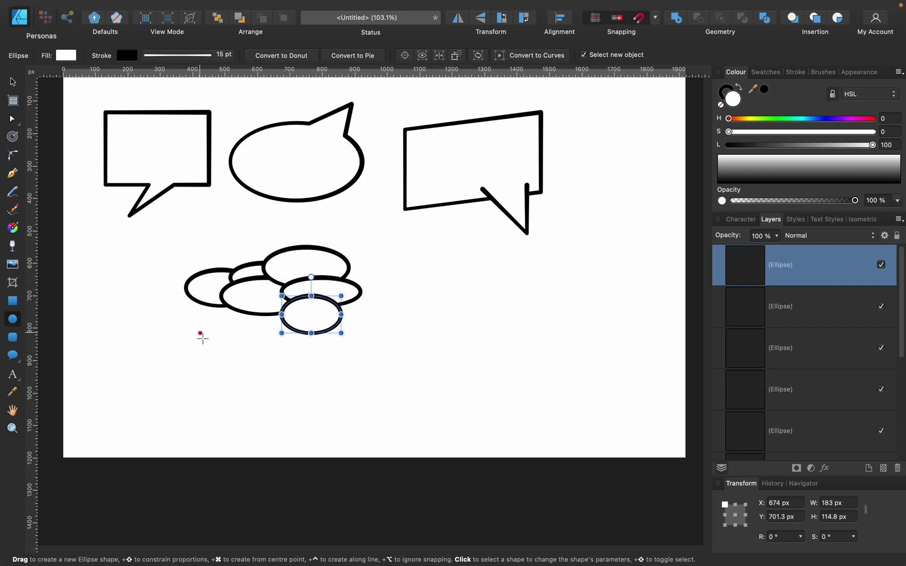
left_click_drag(205, 333, 269, 287)
left_click_drag(312, 341, 237, 306)
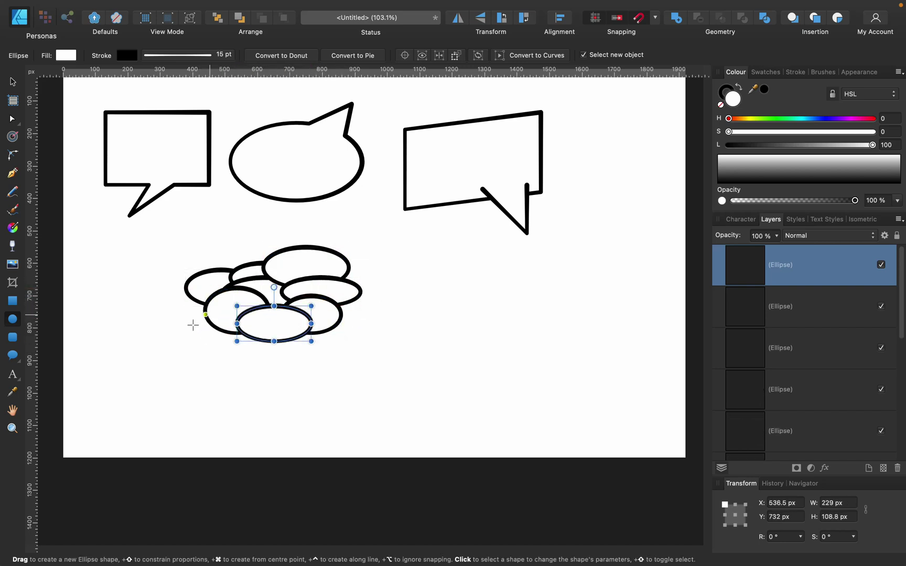
left_click_drag(171, 291, 287, 349)
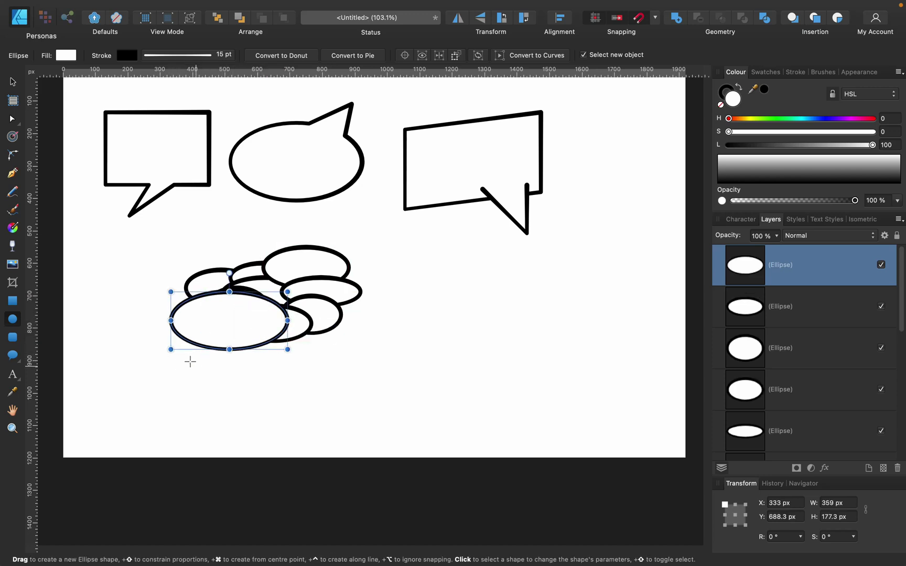
left_click_drag(196, 366, 164, 349)
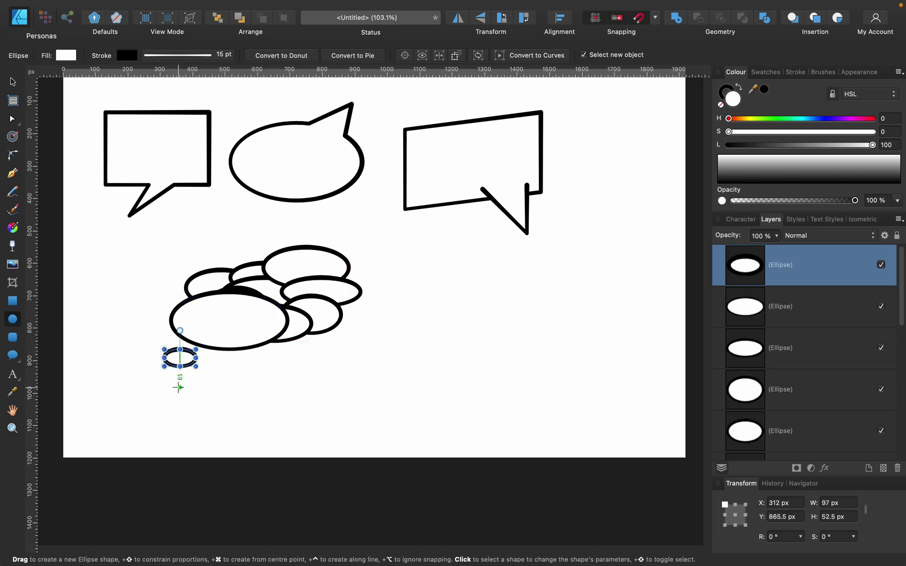
left_click_drag(180, 388, 167, 409)
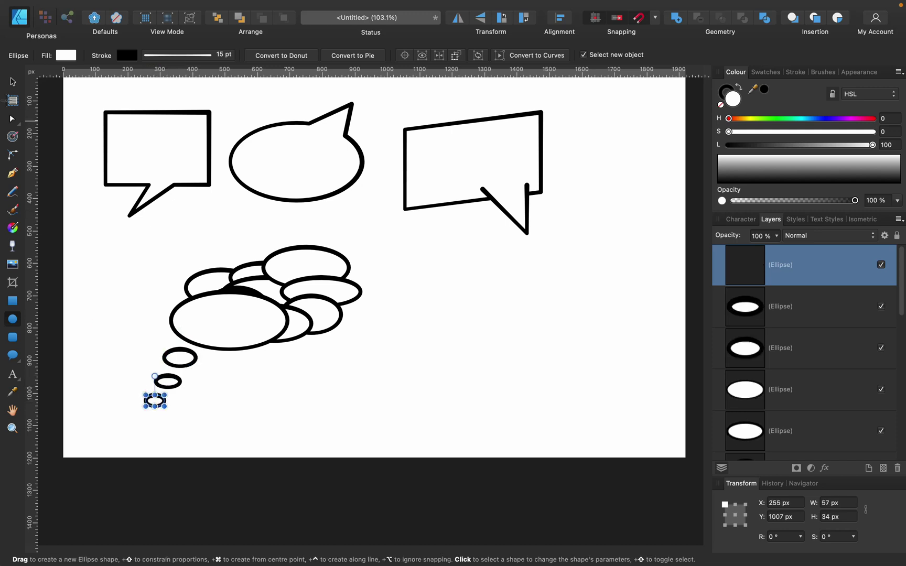
Step: Merge all twelve ellipses with Geometry Add, then shrink the cloud and place it under the first bubble
key("v")
left_click_drag(87, 234, 427, 460)
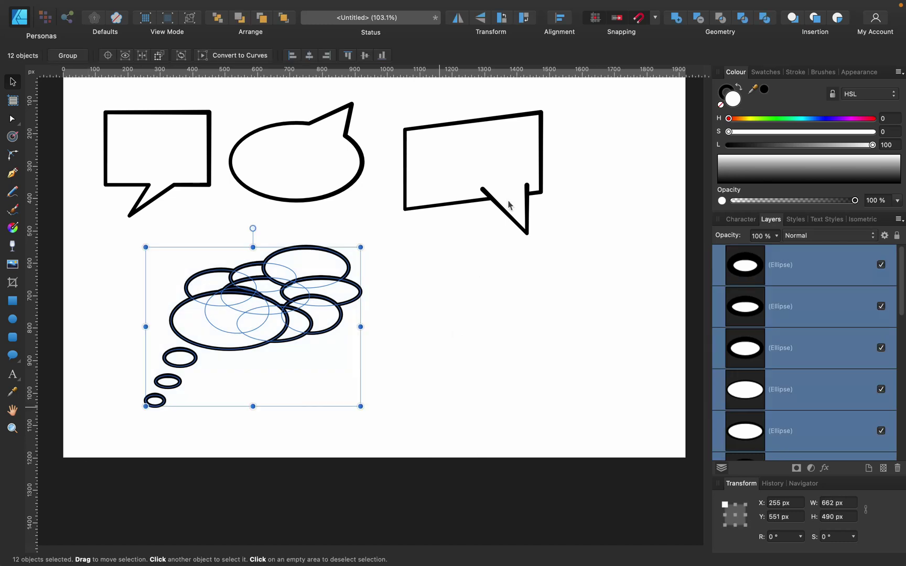
left_click(675, 19)
left_click_drag(264, 336, 271, 308)
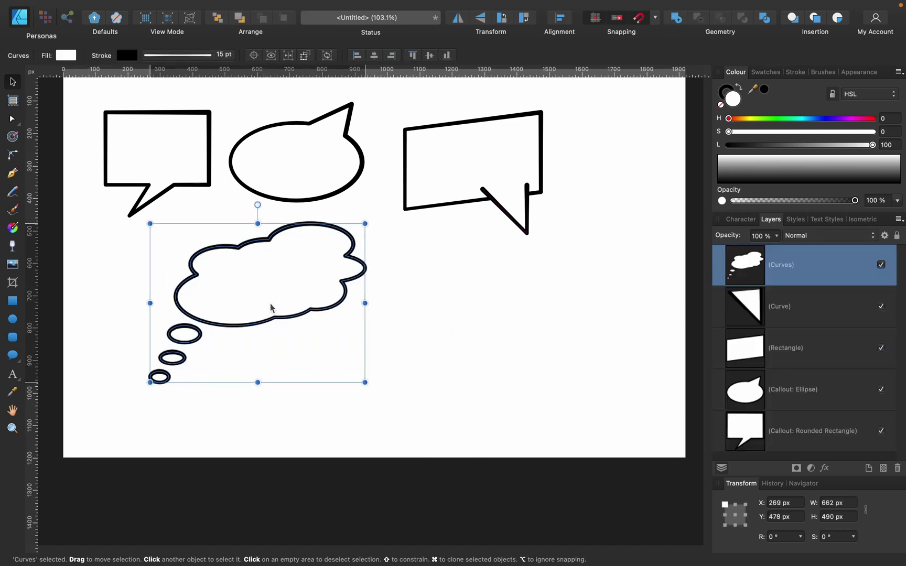
mouse_move(364, 382)
left_mouse_down()
mouse_move(294, 329)
mouse_move(312, 329)
left_mouse_up()
left_click_drag(279, 263, 240, 273)
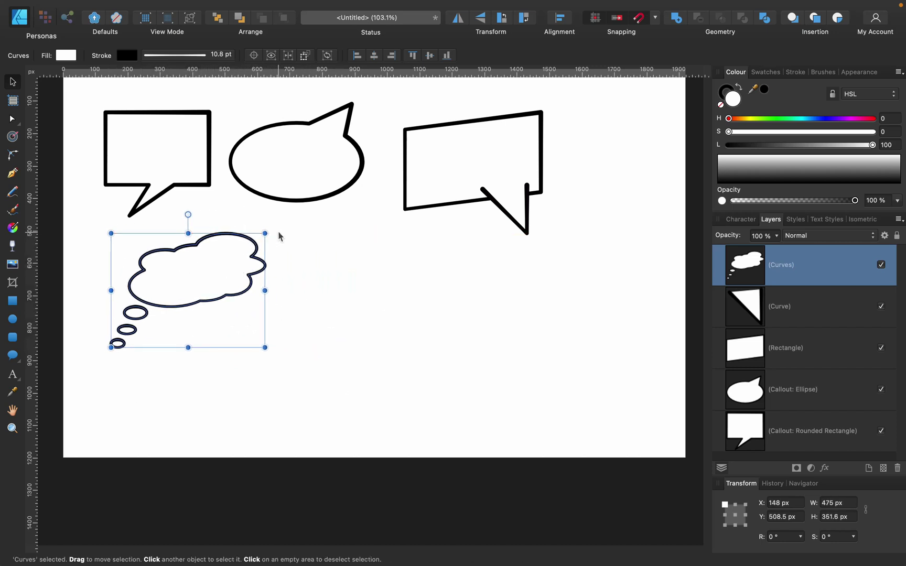
left_click_drag(264, 233, 242, 232)
left_click_drag(219, 289, 203, 288)
left_click_drag(22, 356, 122, 369)
Step: Draw a 15-point star with 62% inner radius, stretch it wider, and move it beside the cloud
left_click_drag(302, 313, 410, 424)
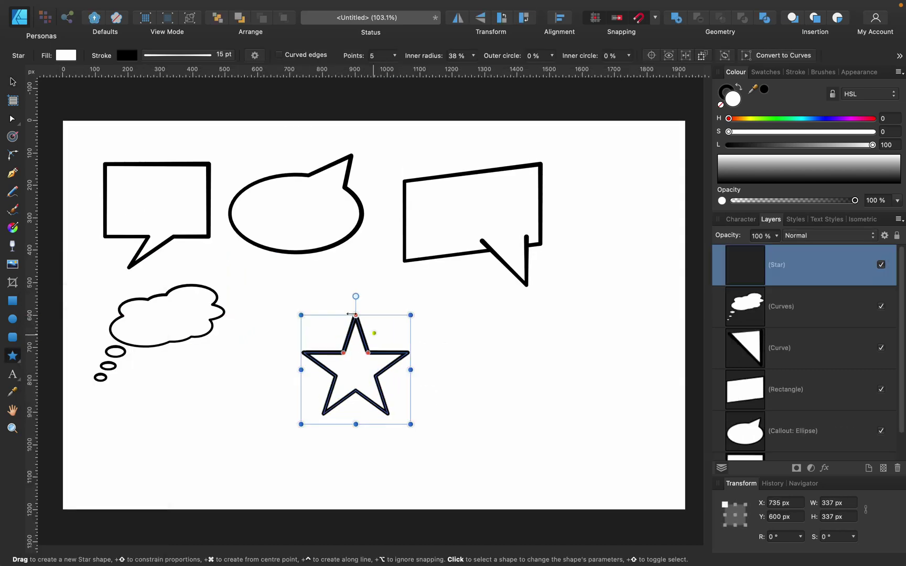
left_click(395, 56)
left_click_drag(395, 70, 416, 70)
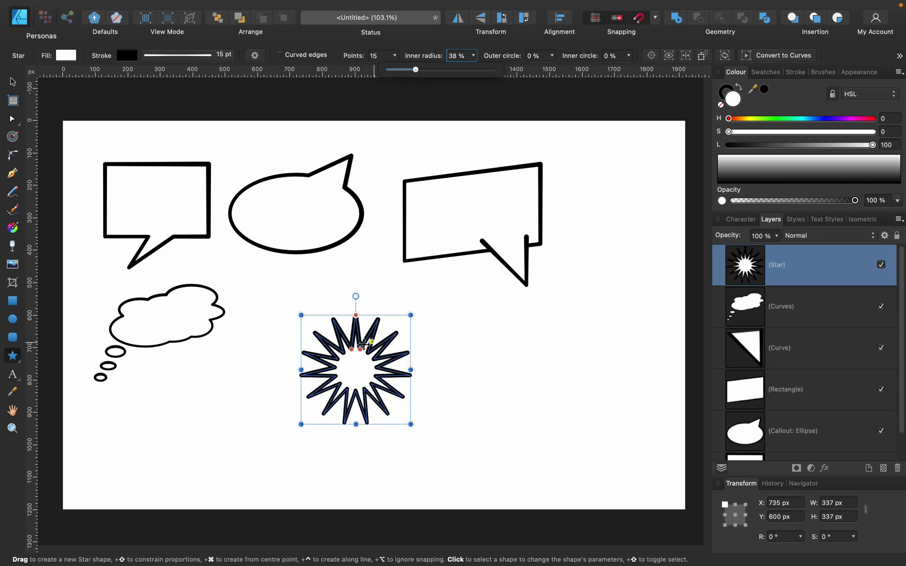
left_click_drag(364, 344, 348, 336)
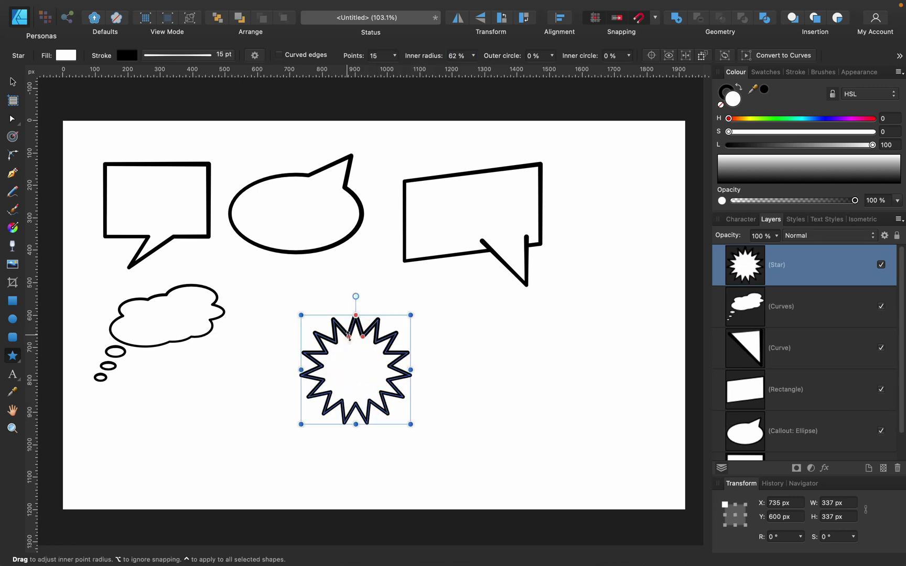
left_click(12, 82)
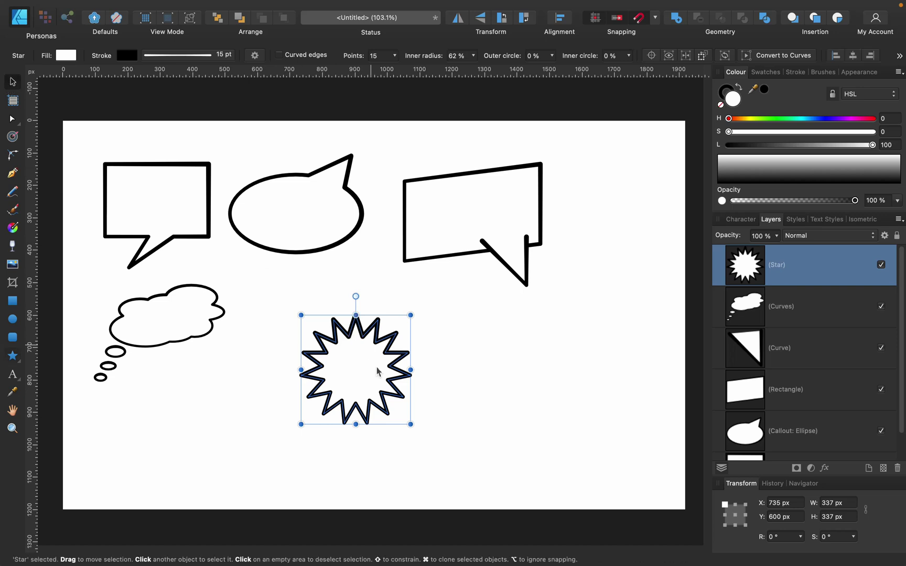
mouse_move(410, 370)
left_mouse_down()
mouse_move(501, 375)
mouse_move(483, 376)
left_mouse_up()
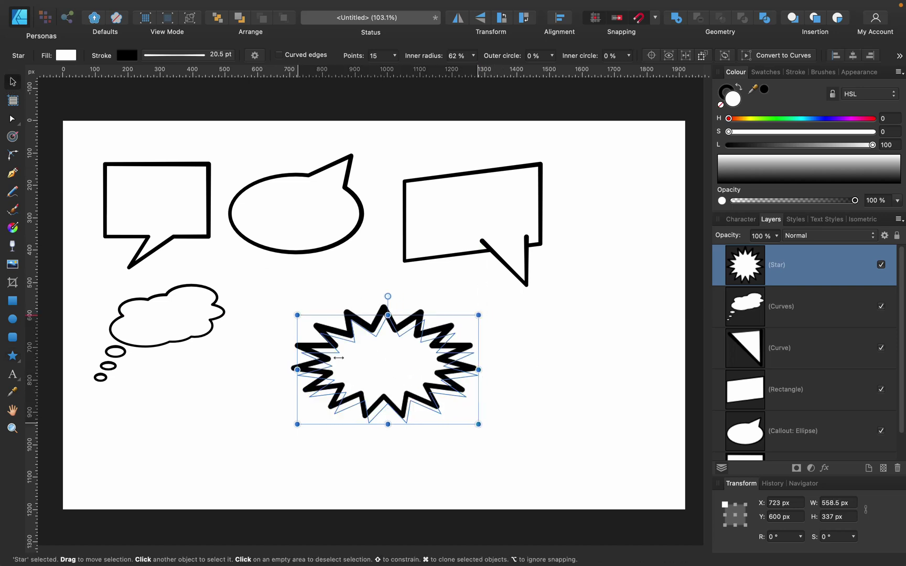
mouse_move(475, 324)
left_mouse_down()
mouse_move(412, 287)
mouse_move(340, 319)
mouse_move(381, 303)
left_mouse_up()
left_click_drag(308, 378, 307, 348)
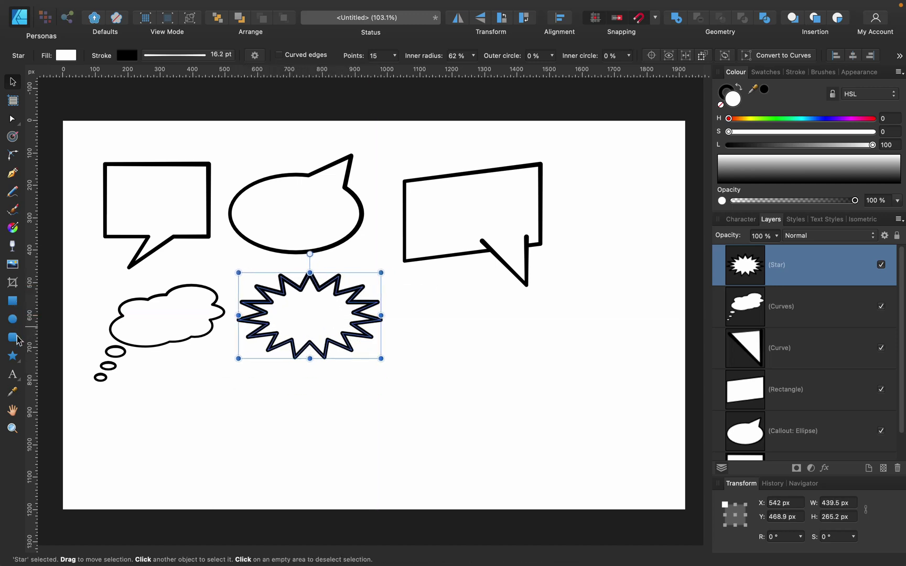
Step: Draw a large ellipse at the lower right and a curved tail path sweeping down-left
left_click(12, 320)
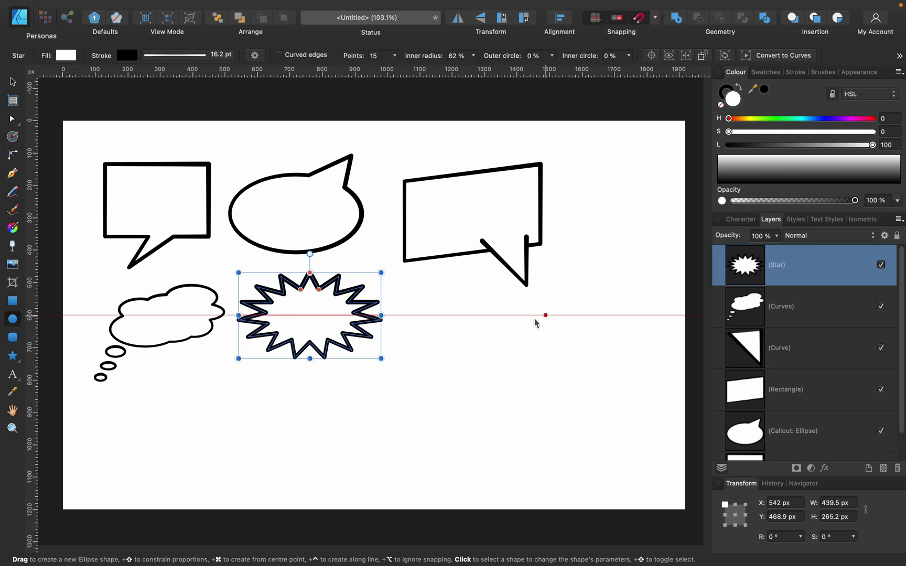
left_click_drag(436, 324, 620, 414)
left_click(11, 175)
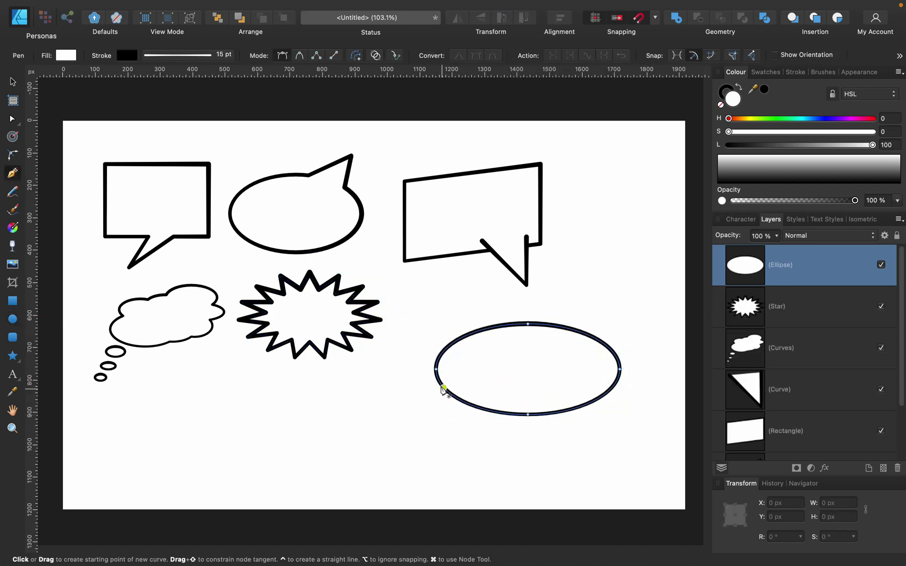
left_click(456, 369)
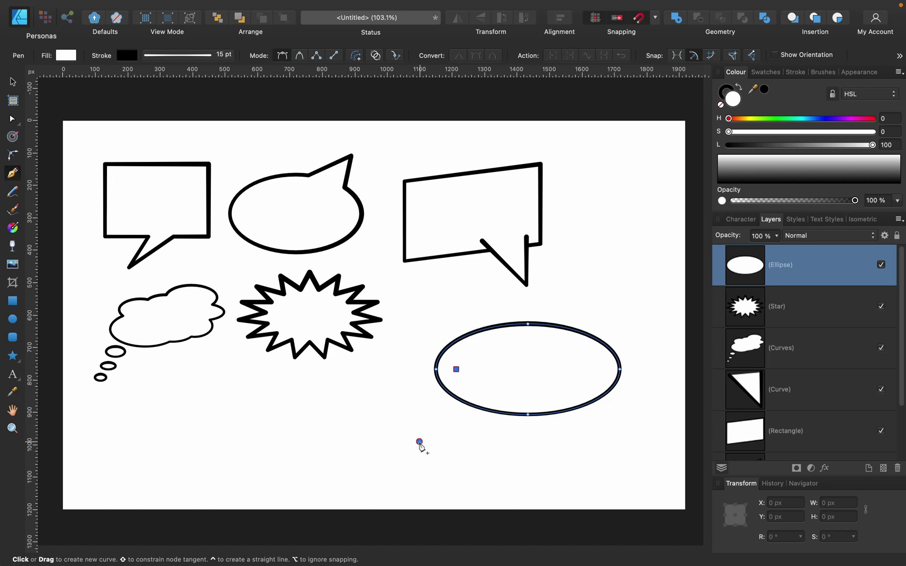
left_click_drag(420, 442, 392, 452)
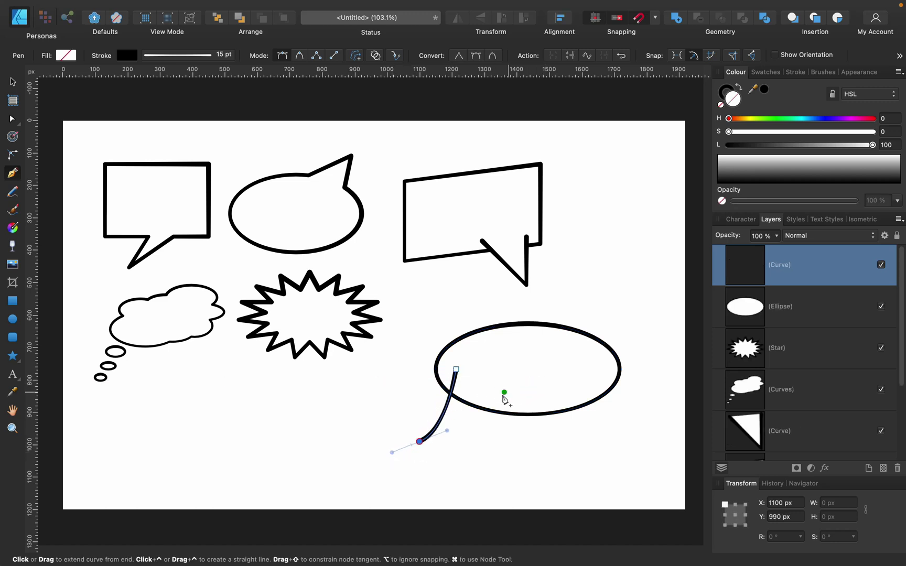
left_click_drag(504, 393, 505, 361)
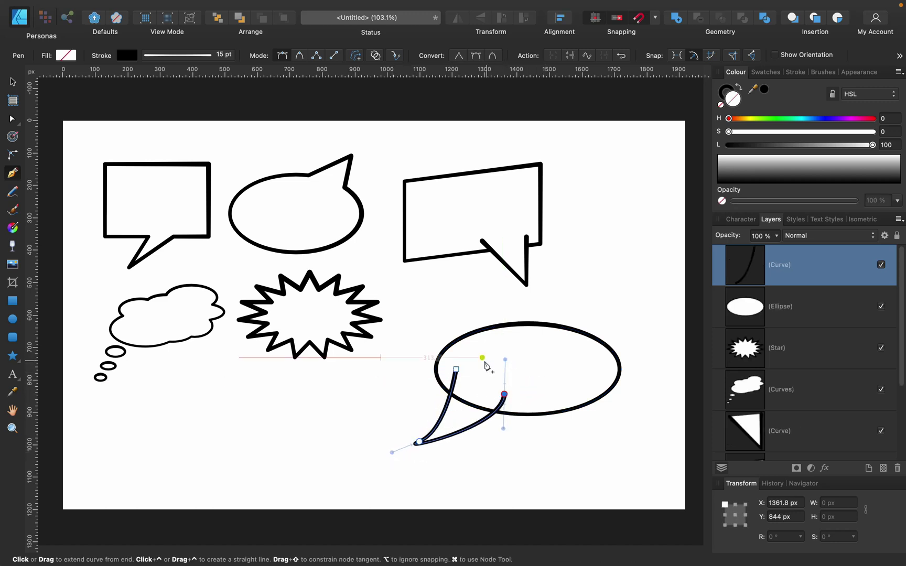
Step: Fill the tail white, rotate it about 10°, and move it up-left into place
left_click_drag(844, 145, 902, 151)
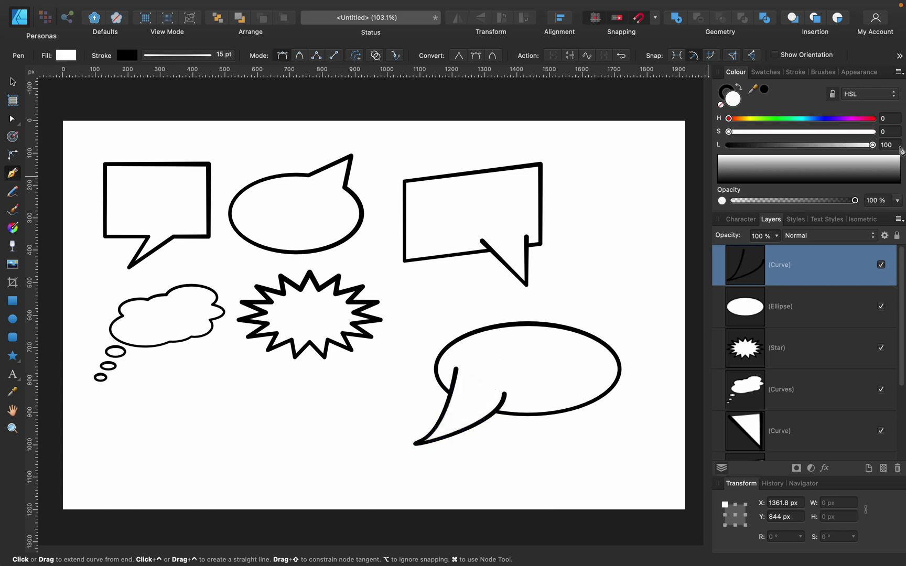
left_click(14, 82)
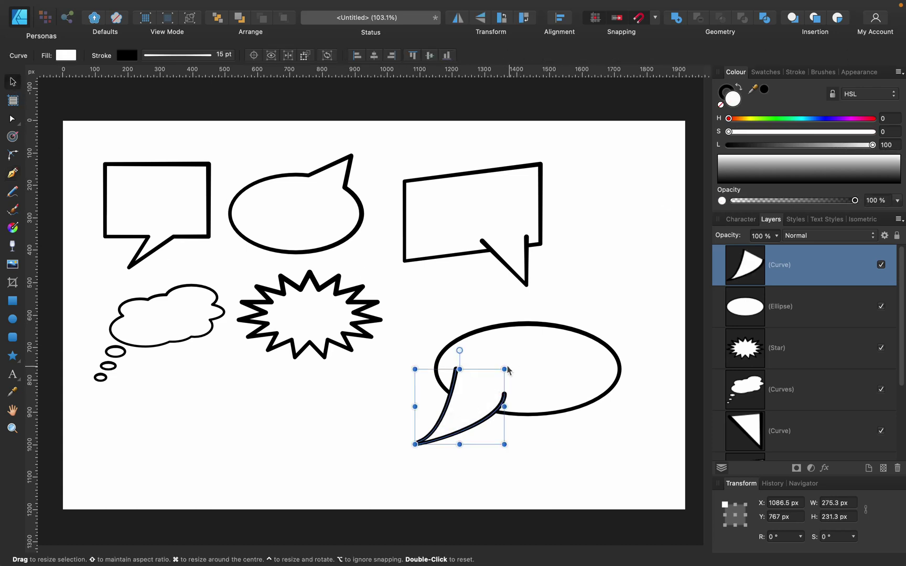
left_click_drag(510, 365, 528, 358)
left_click_drag(450, 433, 444, 415)
left_click(583, 447)
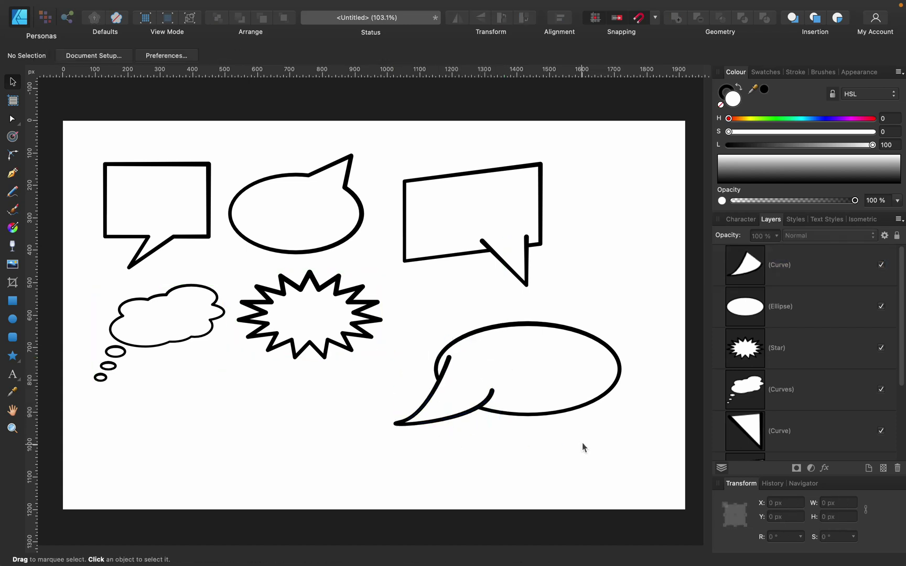
Step: Convert the lower ellipse to an editable curve and adjust its right-side node
left_click(587, 408)
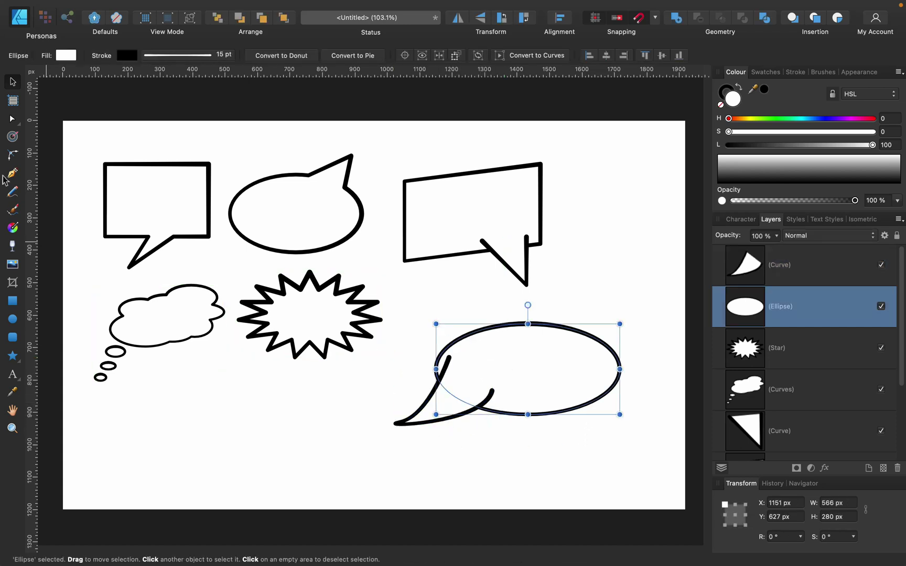
left_click(15, 123)
key("v")
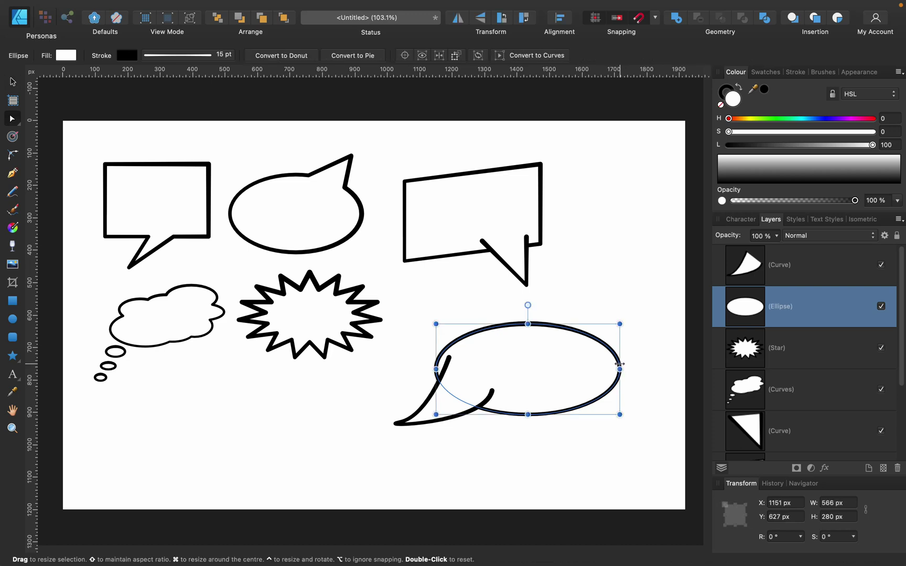
left_click(548, 56)
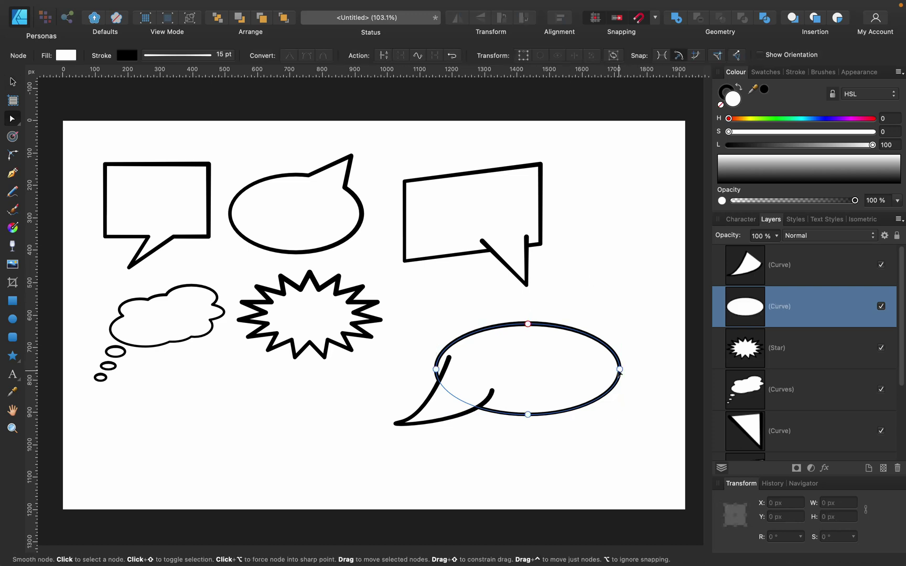
mouse_move(620, 369)
left_mouse_down()
mouse_move(618, 335)
mouse_move(623, 394)
mouse_move(619, 359)
left_mouse_up()
left_click(560, 491)
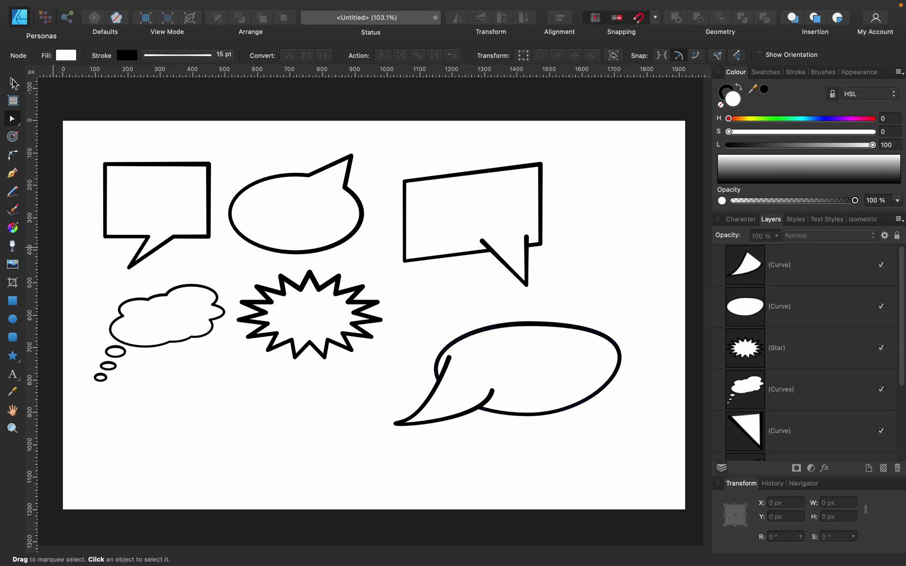
Step: Reshape the tail's nodes into smooth curved edges ending in a sharp tip
key("v")
left_click(441, 404)
left_click(14, 120)
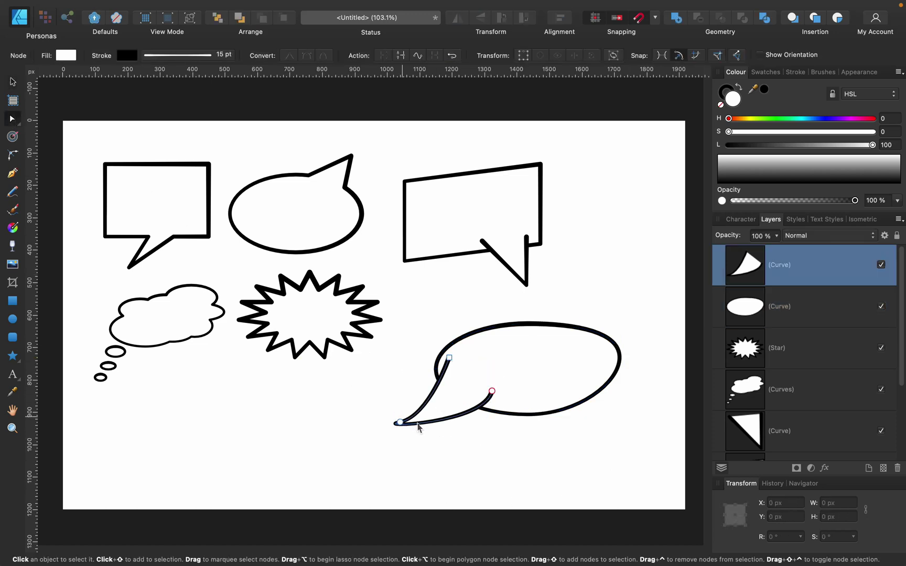
left_click(400, 422)
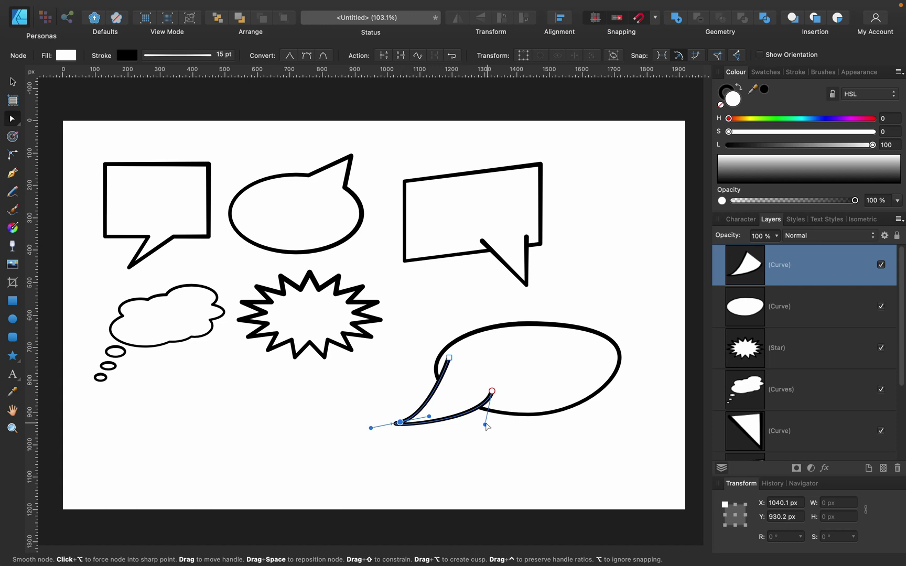
left_click_drag(485, 424, 494, 438)
left_click_drag(370, 428, 376, 433)
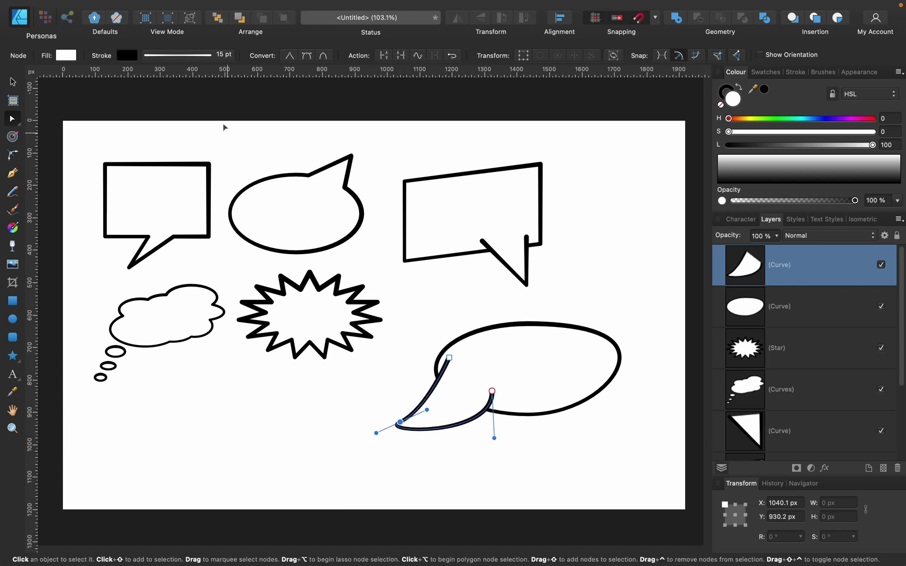
left_click(291, 55)
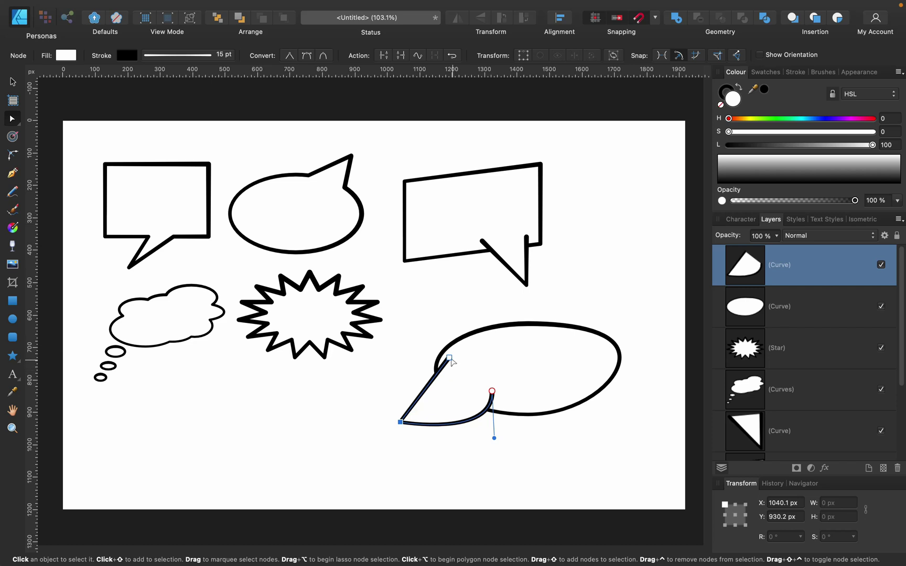
mouse_move(431, 382)
left_mouse_down()
mouse_move(441, 397)
mouse_move(448, 385)
left_mouse_up()
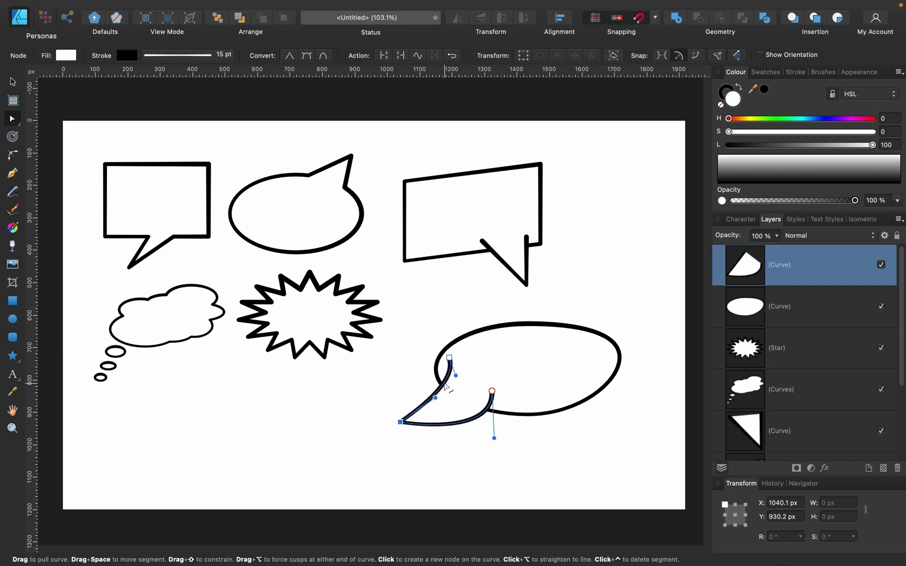
left_click_drag(494, 438, 439, 421)
left_click(12, 82)
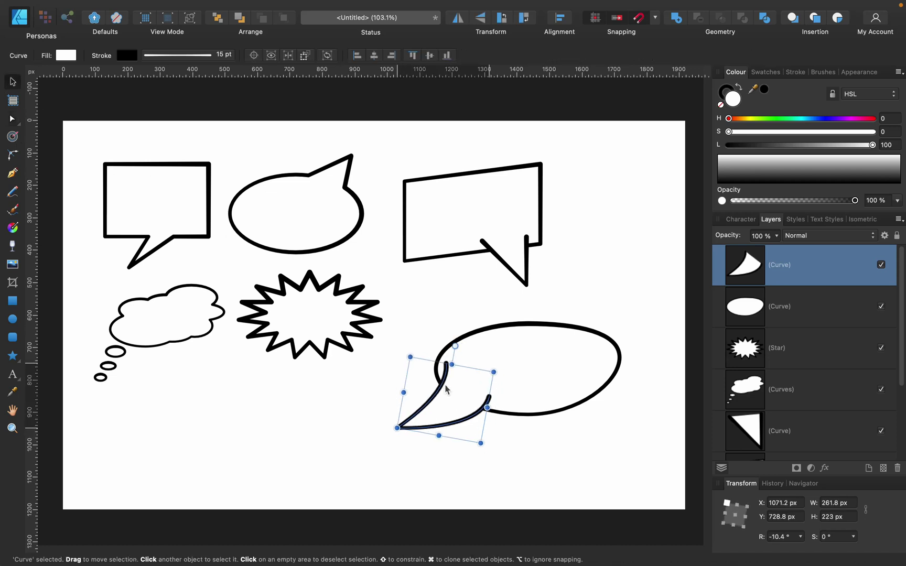
Step: Group the oval bubble with its tail and the slanted rectangle with its tail
left_click(422, 338)
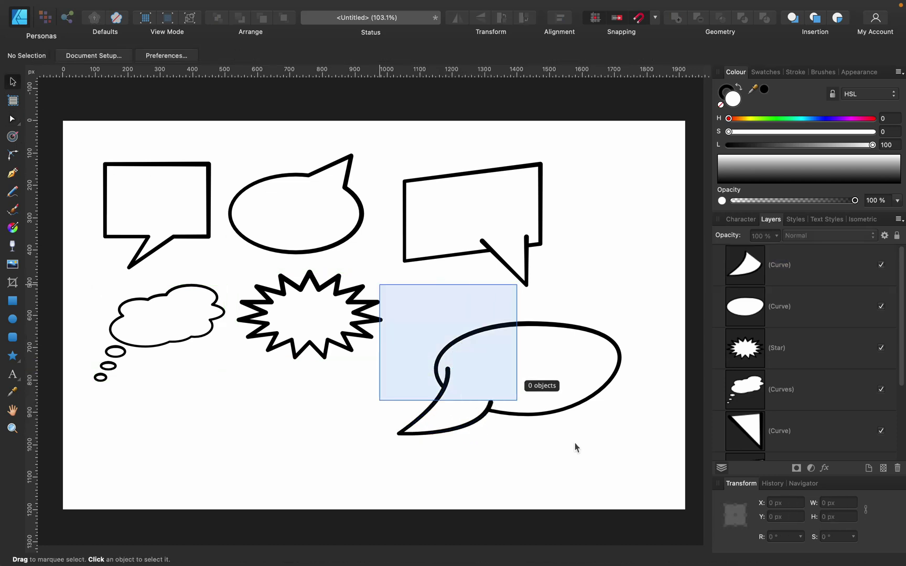
left_click_drag(379, 283, 681, 478)
key("super+g")
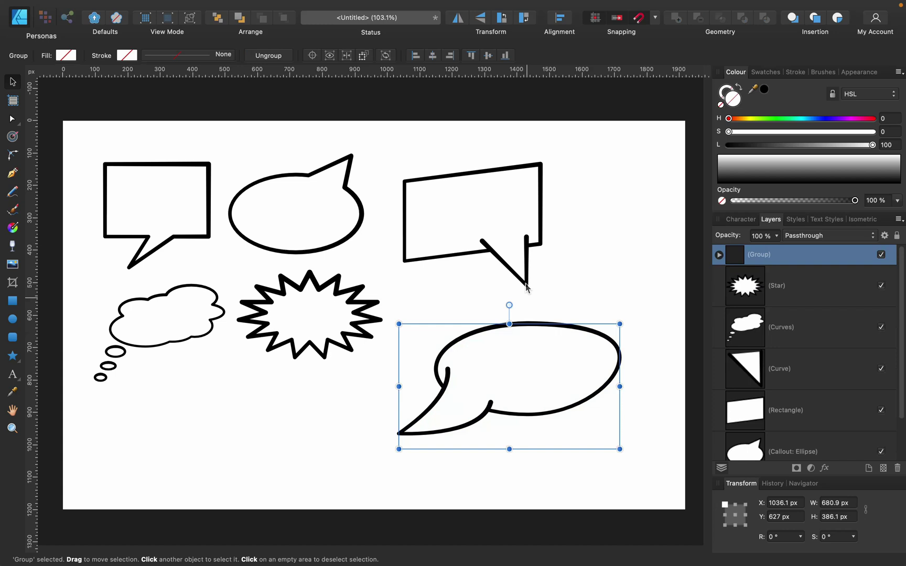
left_click(503, 263)
left_click(517, 170, "shift")
key("super+g")
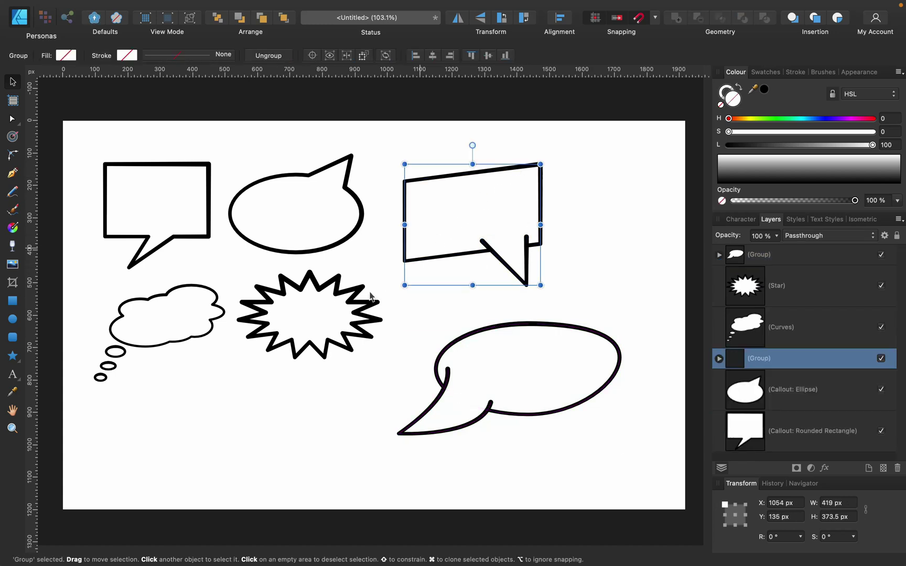
Step: Shrink the lower ellipse bubble group to about 462 × 262 px and move it up-right
left_click(184, 341)
left_click(314, 336)
left_click(548, 404)
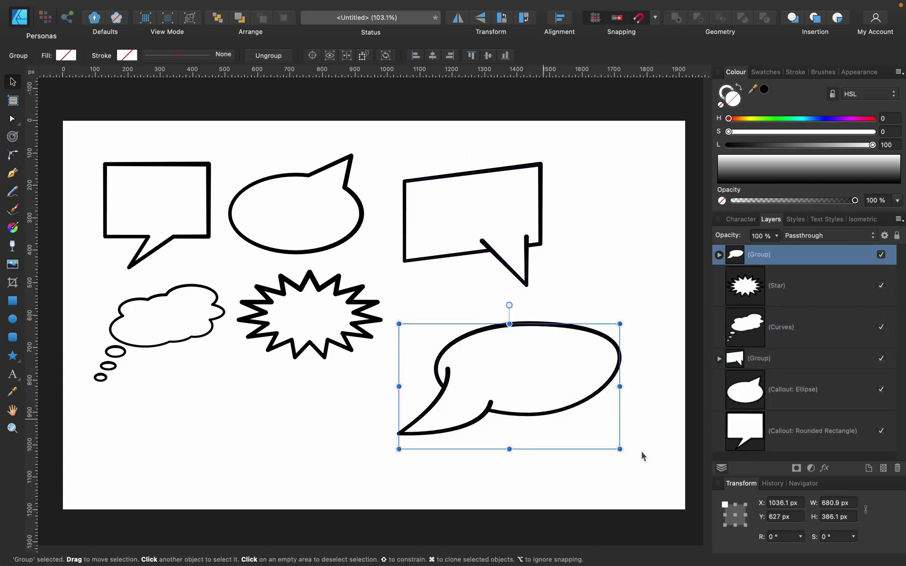
left_click_drag(619, 451, 541, 426)
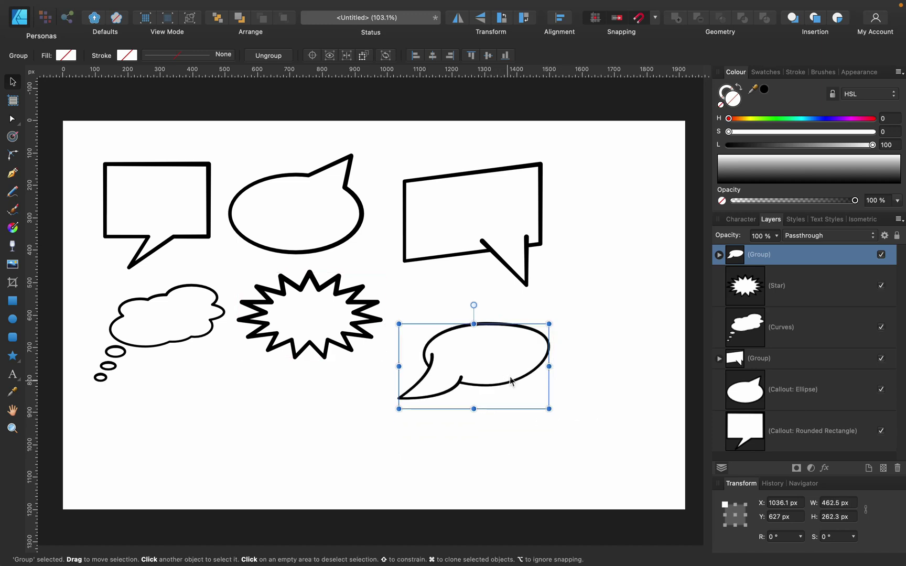
left_click_drag(503, 367, 520, 349)
Step: Rearrange all six bubbles into two evenly spaced rows
left_click_drag(531, 253, 593, 255)
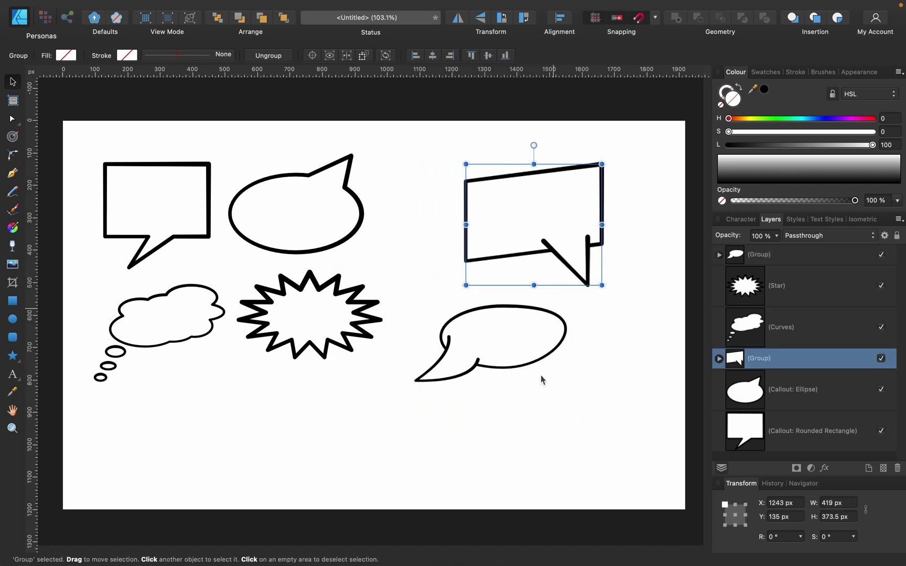
left_click_drag(572, 352, 623, 350)
left_click_drag(350, 329, 385, 358)
left_click_drag(219, 314, 219, 355)
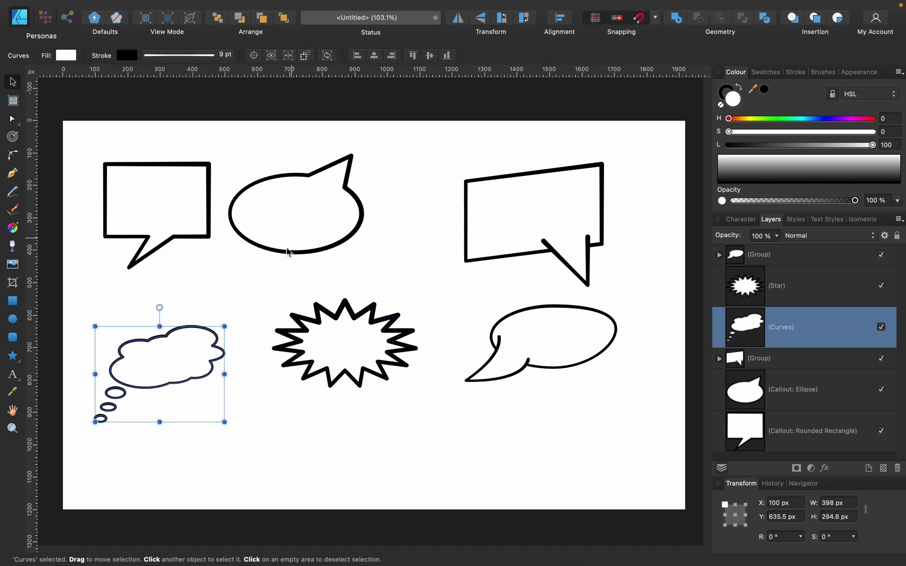
left_click_drag(289, 255, 351, 263)
left_click_drag(209, 245, 246, 252)
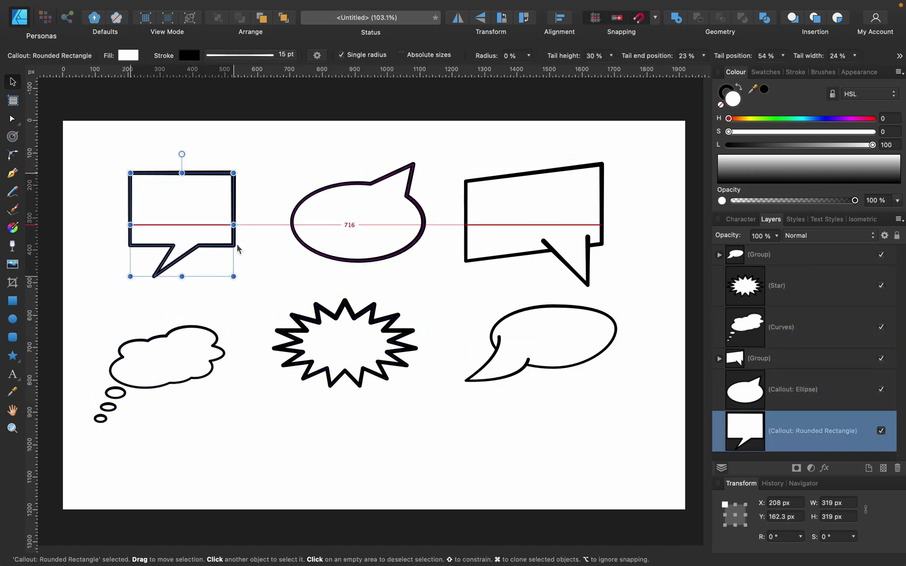
left_click_drag(209, 362, 209, 326)
left_click_drag(358, 317, 358, 301)
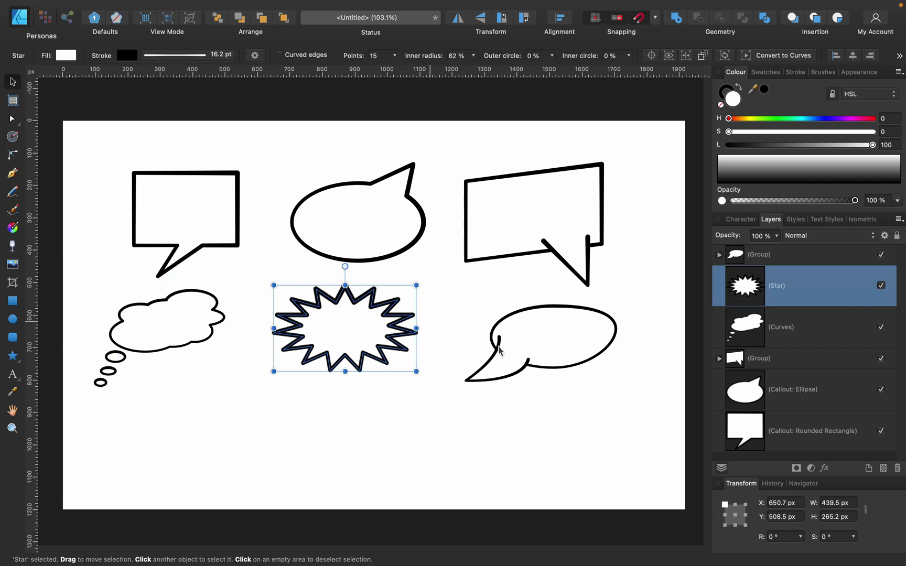
left_click_drag(524, 340, 530, 336)
Step: Draw a closed six-point zigzag lightning-bolt tail with the Pen tool below the thought cloud
left_click(222, 435)
scroll(194, 403, "down", 3)
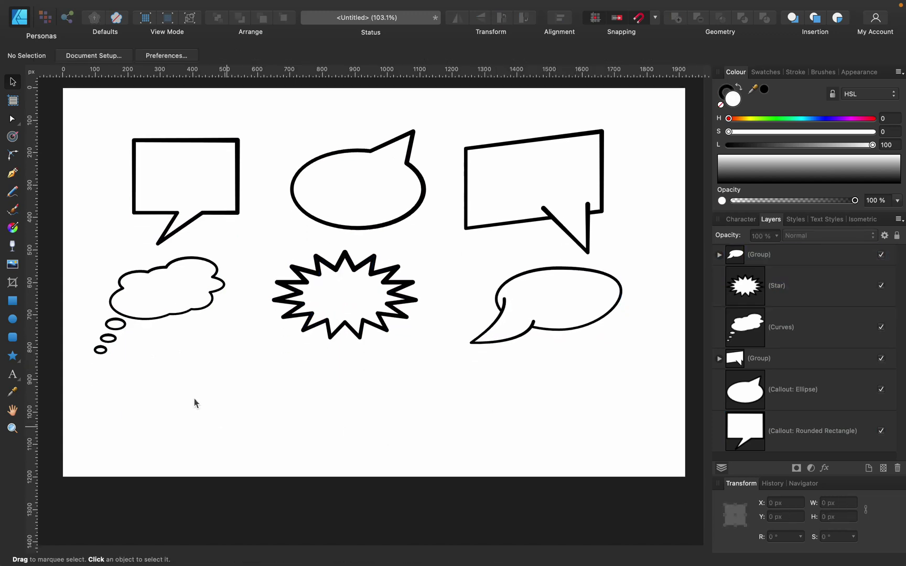
left_click(13, 174)
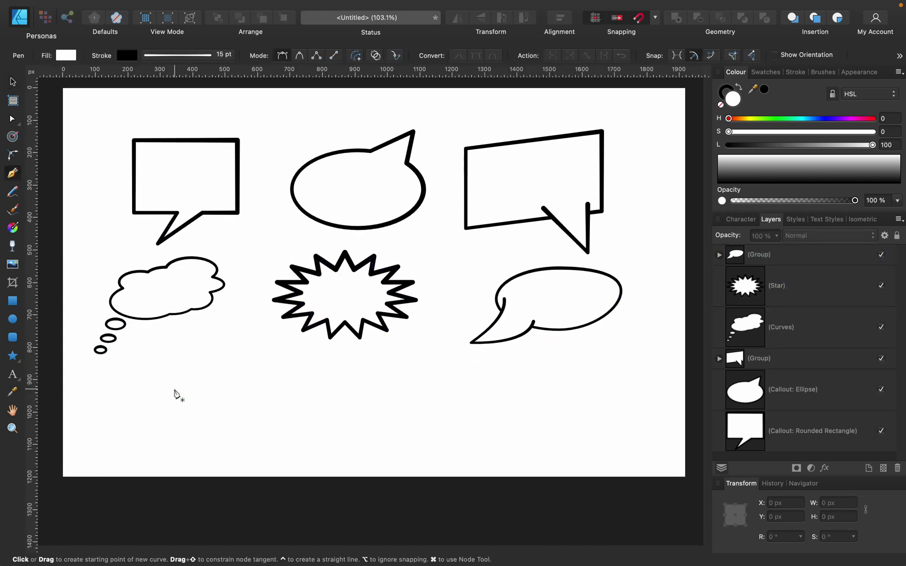
left_click(186, 383)
left_click(170, 411)
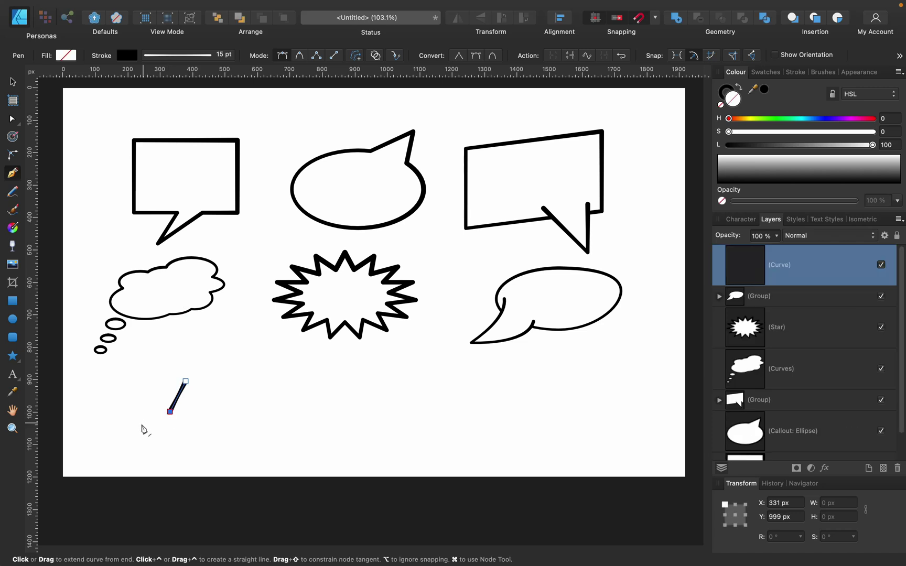
left_click(144, 408)
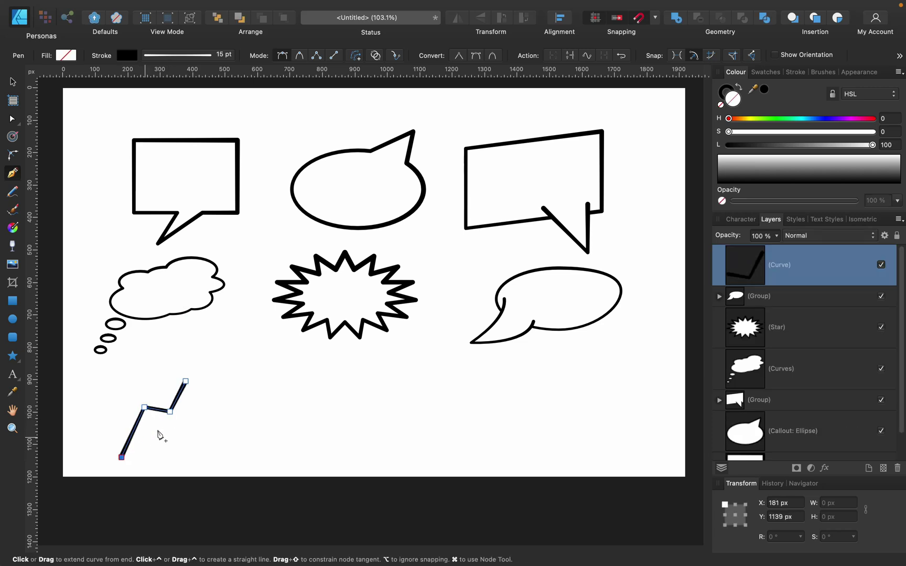
left_click(159, 430)
left_click(200, 420)
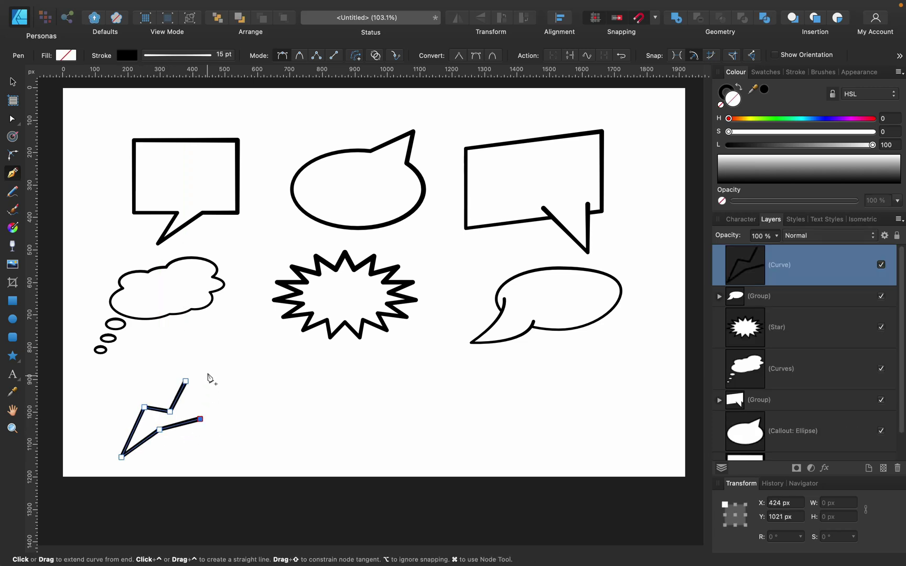
left_click(209, 367)
left_click(185, 381)
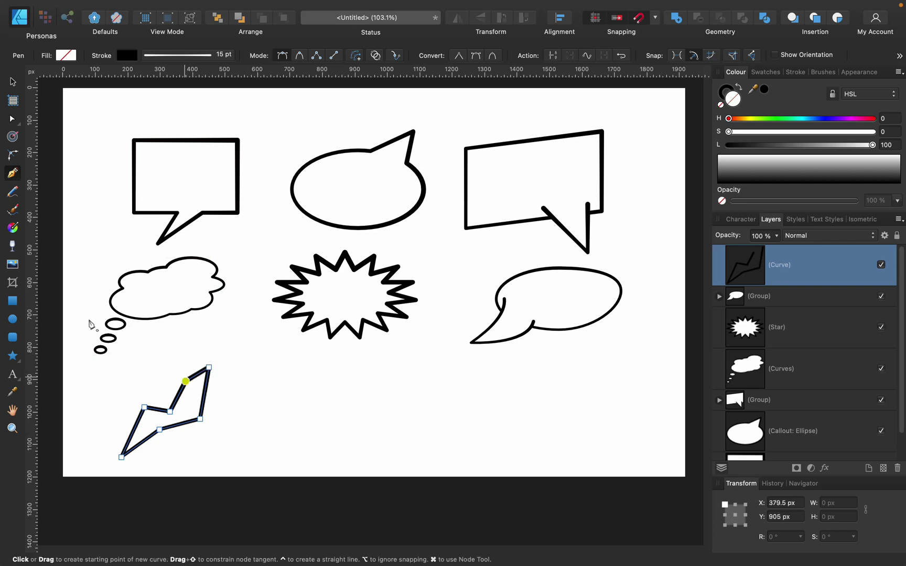
left_click(14, 300)
Step: Draw a rectangle above the zigzag tail, shear it, and merge the two into one shape
left_click_drag(133, 337, 264, 387)
key("v")
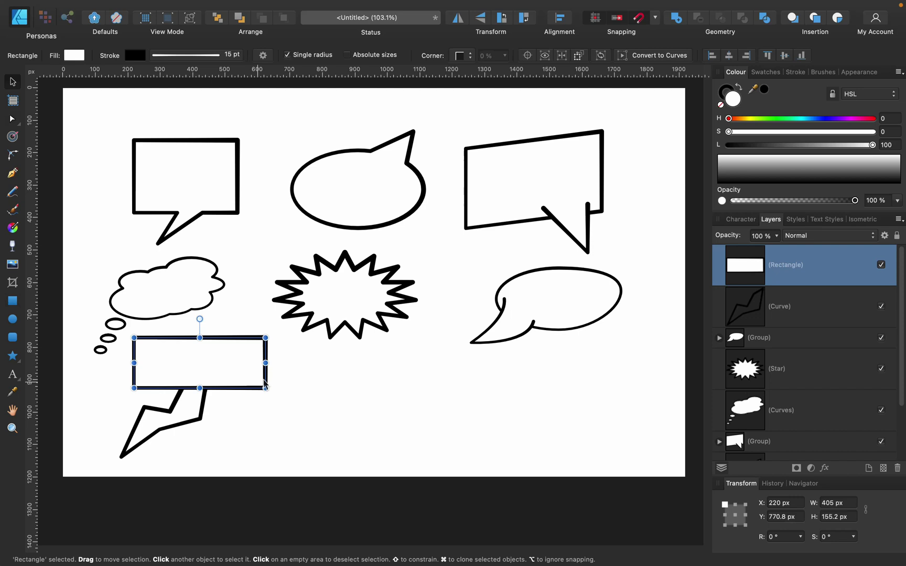
left_click_drag(271, 363, 271, 394)
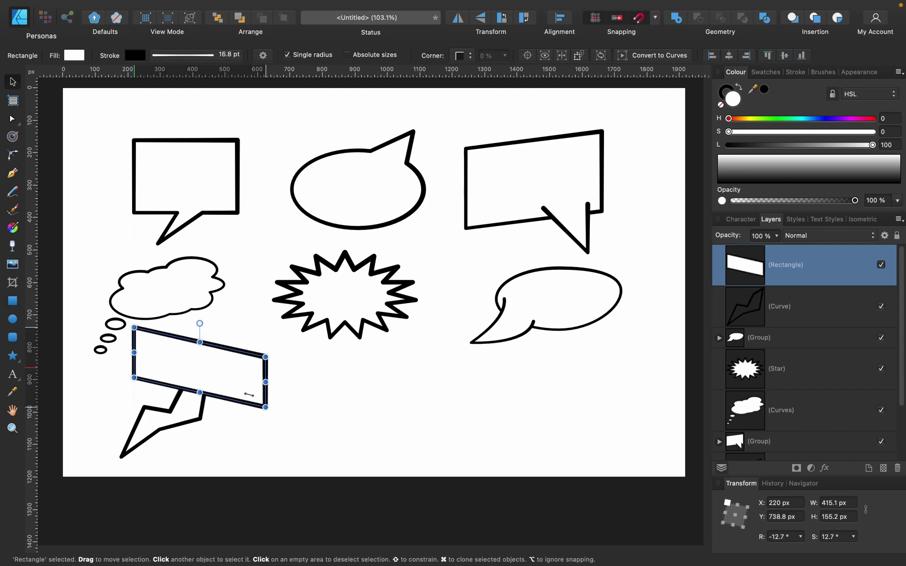
left_click_drag(189, 419, 227, 414)
left_click(202, 417, "shift")
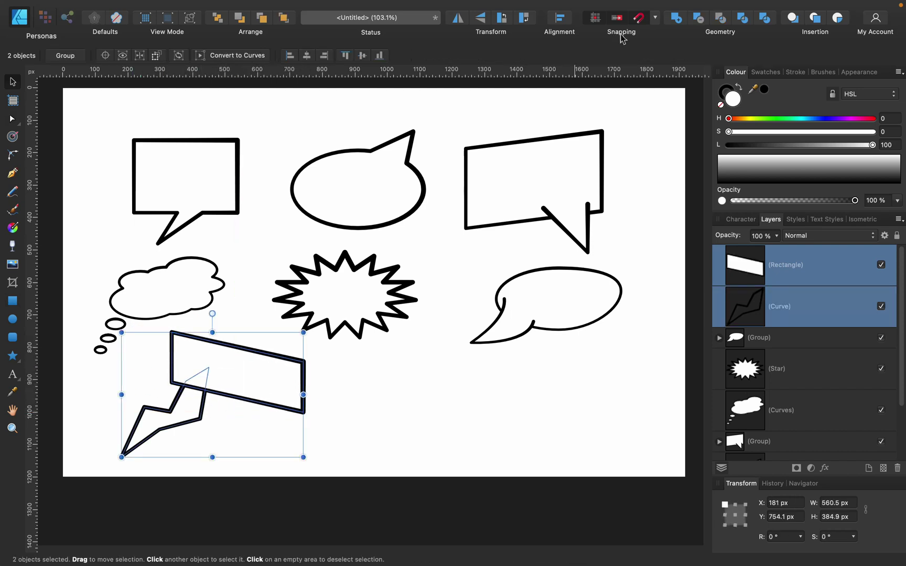
left_click(677, 17)
Step: Bend the merged bubble's edges with new nodes and pull the tail point lower
key("a")
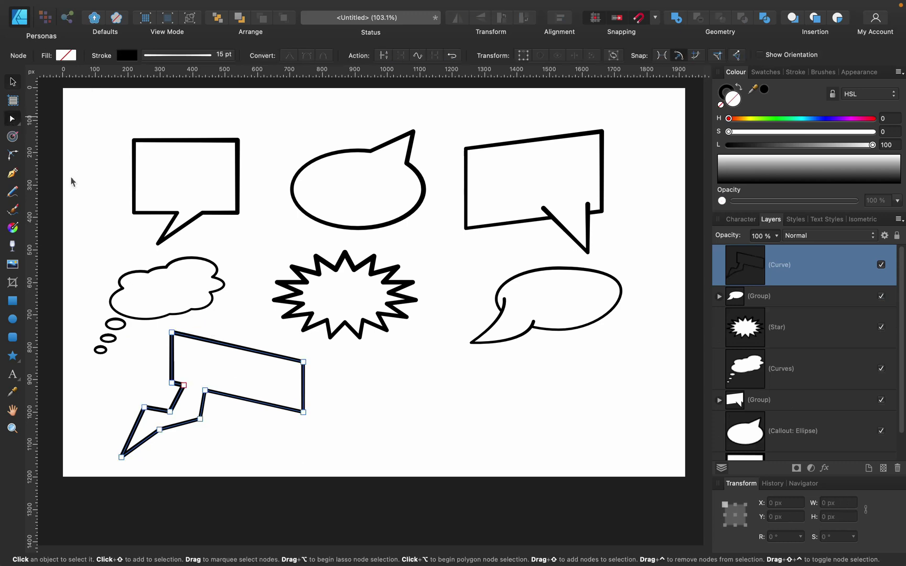
left_click_drag(253, 403, 249, 408)
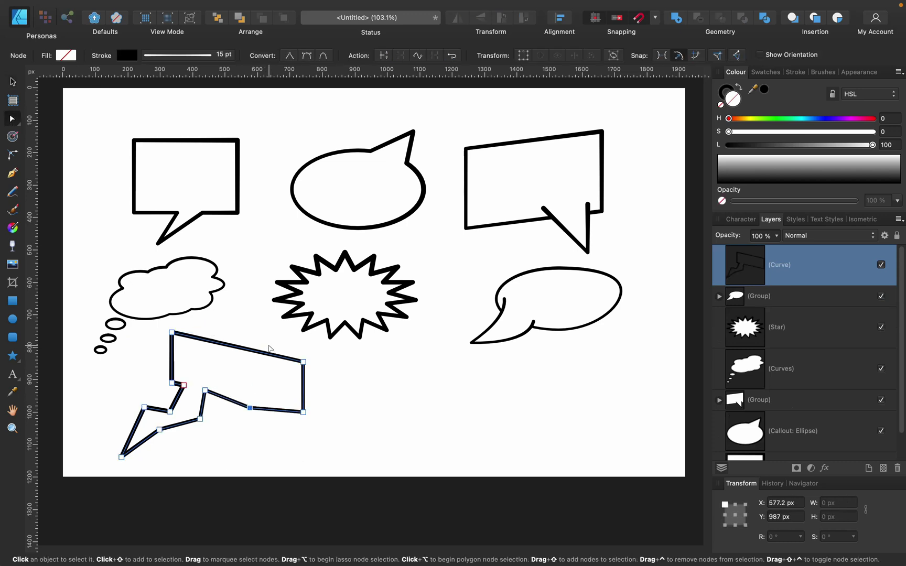
left_click_drag(261, 351, 263, 343)
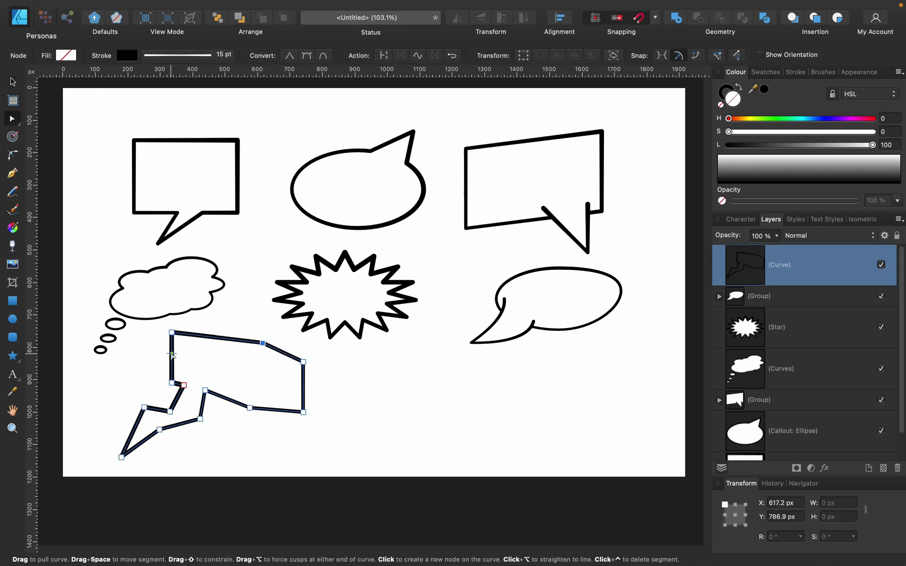
left_click_drag(172, 353, 166, 354)
left_click(303, 388)
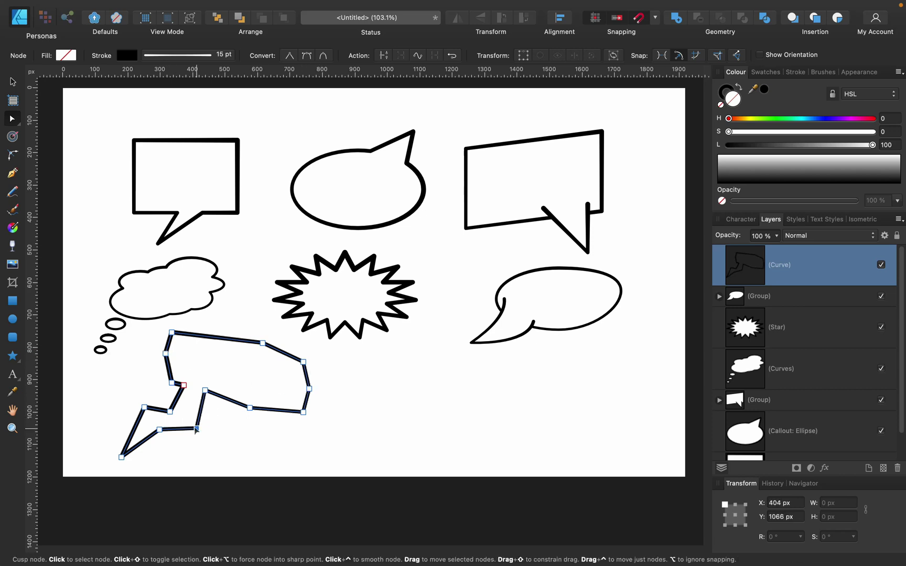
left_click(196, 429)
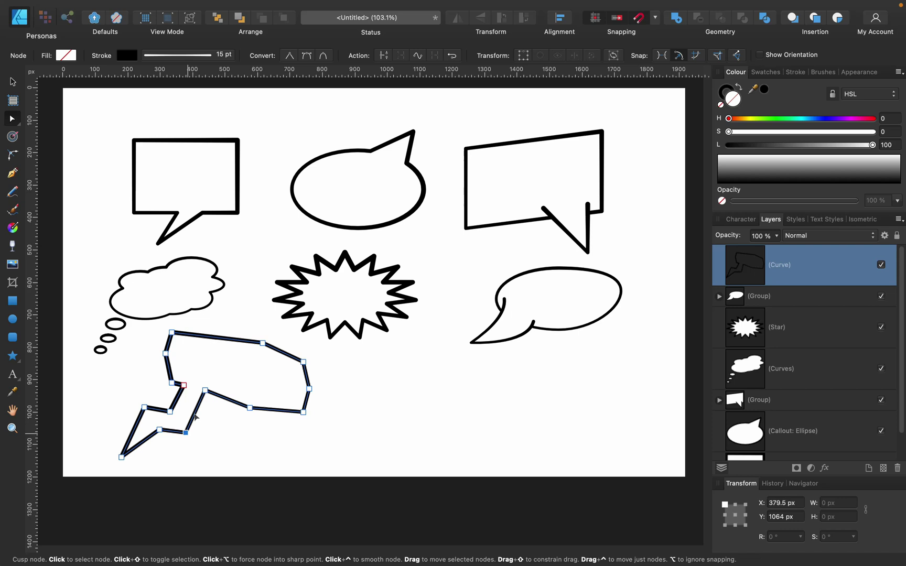
left_click_drag(205, 391, 207, 398)
Step: Shrink the jagged bubble from its corner to about 443.5 × 294.6 px
left_click(297, 450)
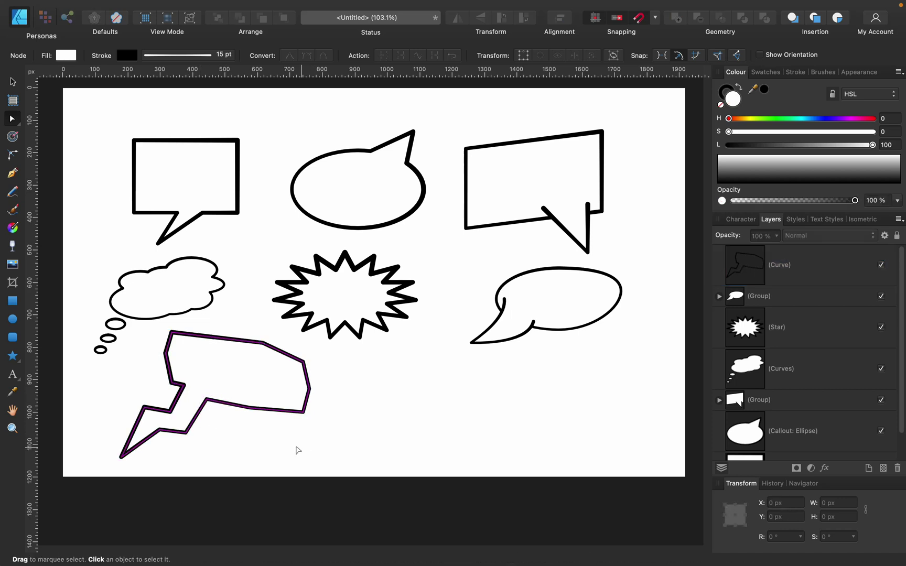
left_click(173, 389)
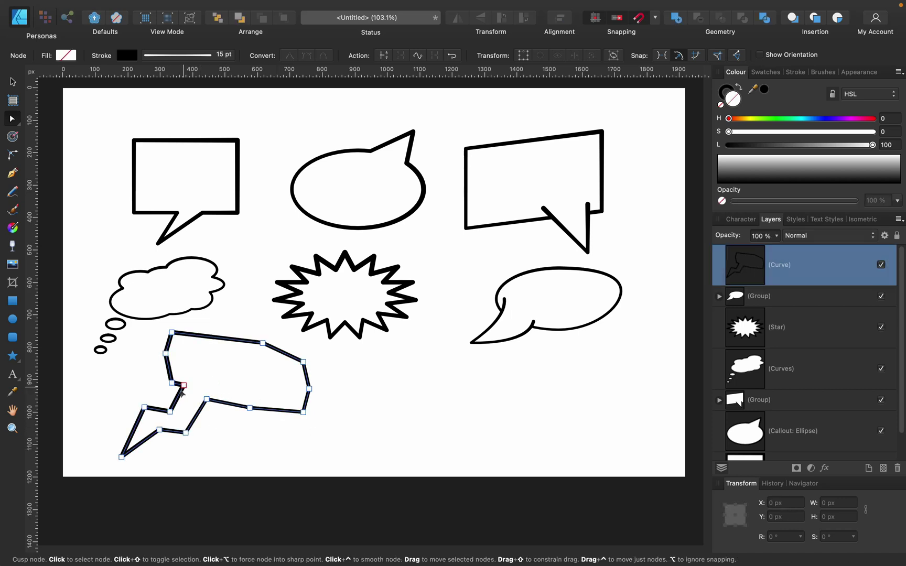
left_click(247, 441)
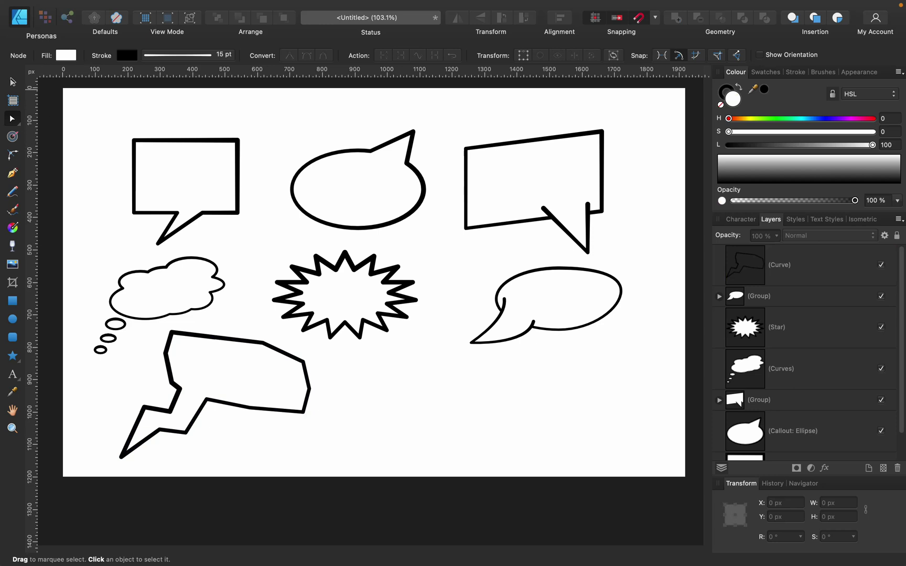
key("v")
left_click(306, 382)
left_click_drag(310, 330, 257, 376)
Step: Mirror the jagged bubble horizontally so its tail points down to the right
left_click_drag(243, 414, 235, 405)
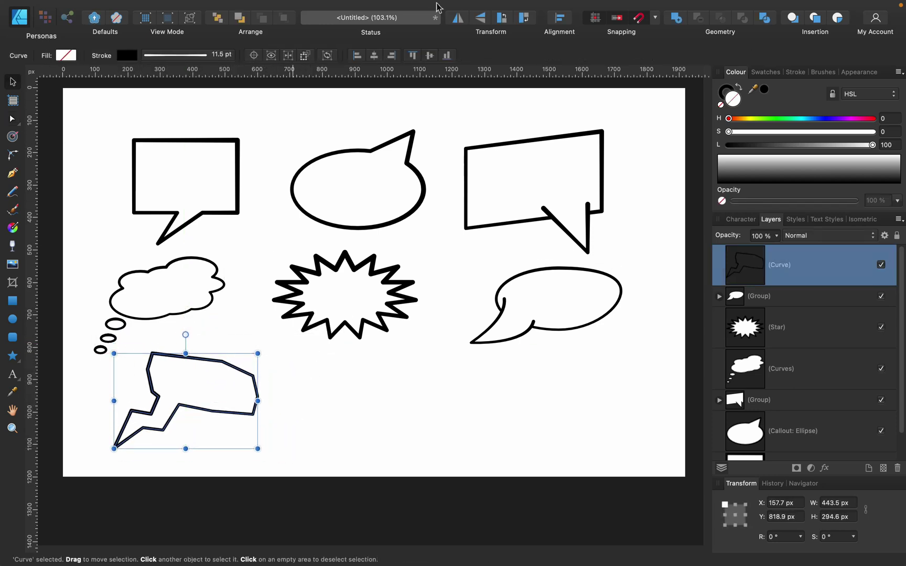
left_click(457, 20)
left_click(479, 21)
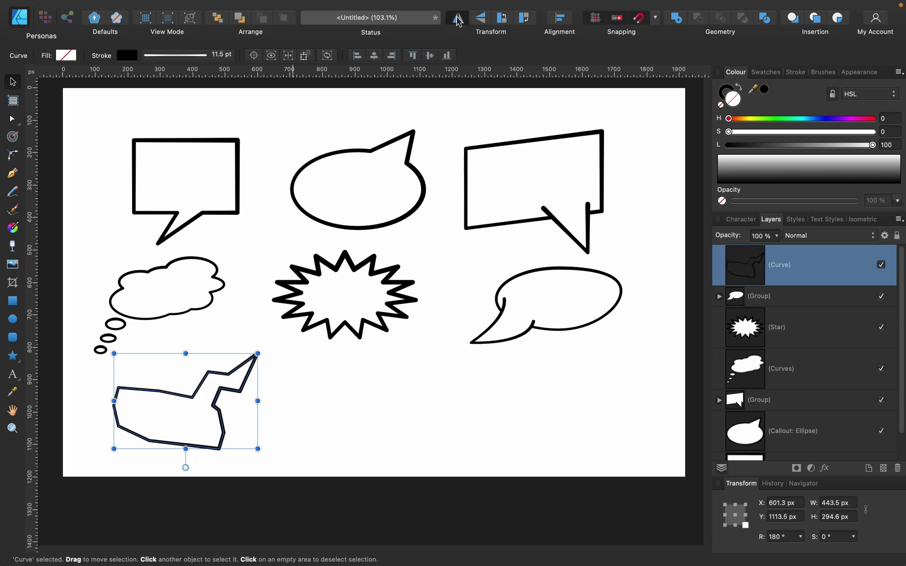
left_click(458, 20)
left_click(480, 20)
left_click(461, 22)
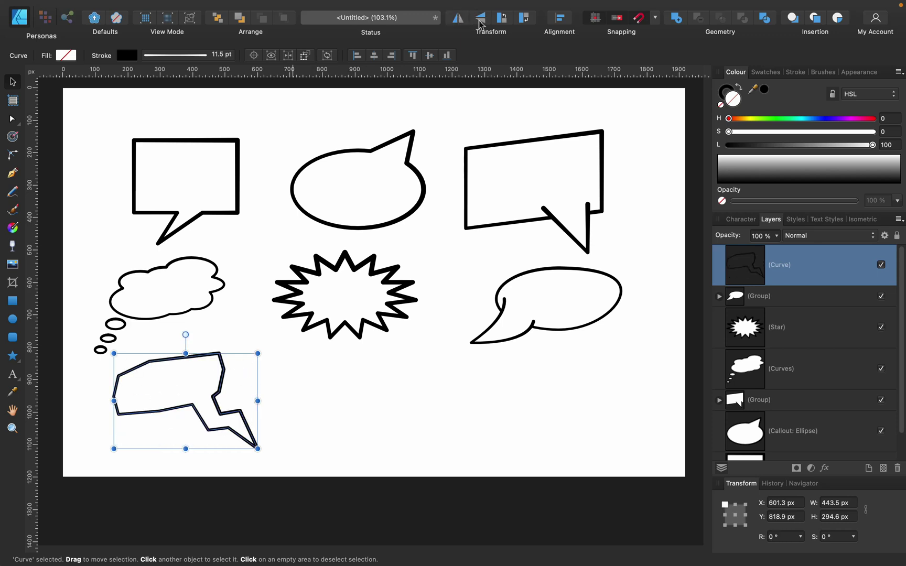
Step: Shrink the flipped bubble to 381.3 × 253.2 px and move it down slightly
left_click_drag(257, 449, 237, 436)
left_click_drag(206, 399, 207, 412)
left_click(52, 321)
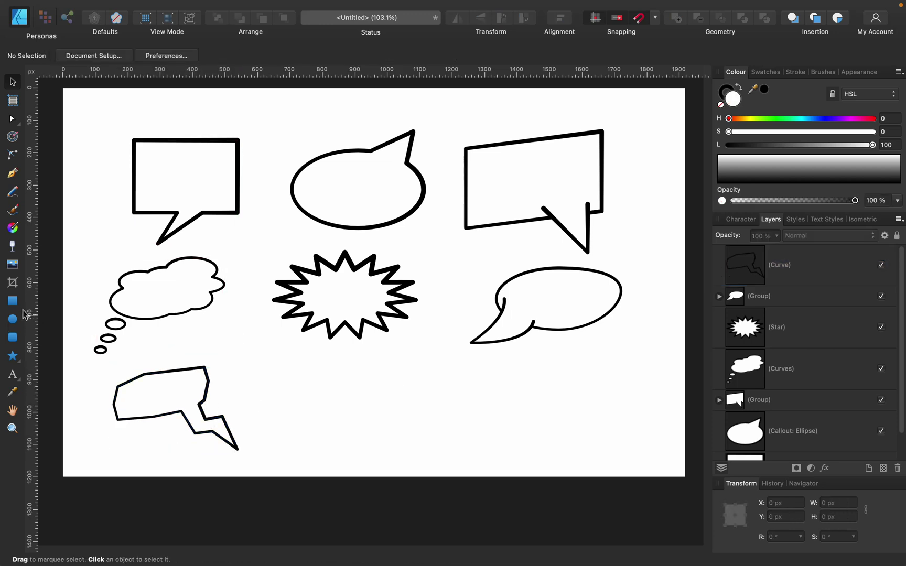
Step: Draw a triangle below the starburst and slide its top point to the right edge
left_click(19, 361)
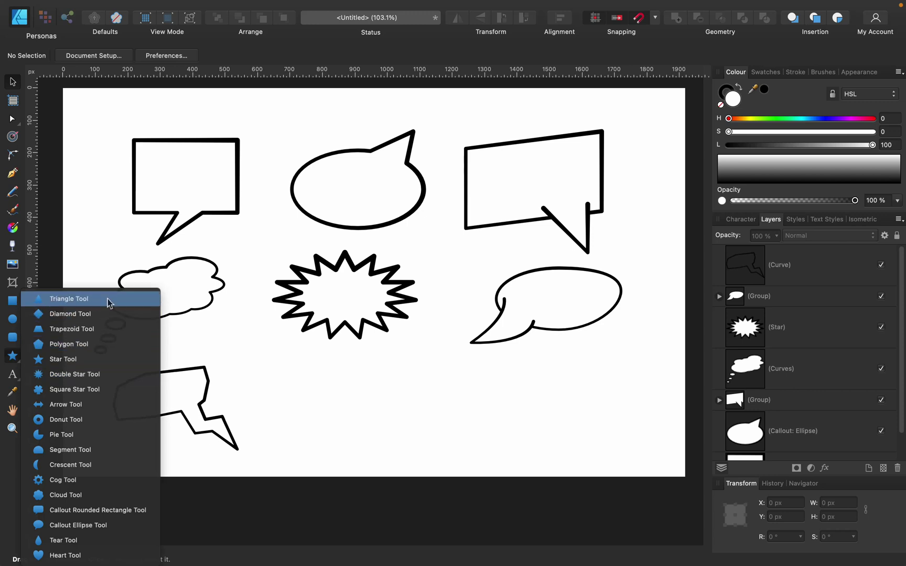
left_click(104, 299)
left_click_drag(321, 358, 374, 418)
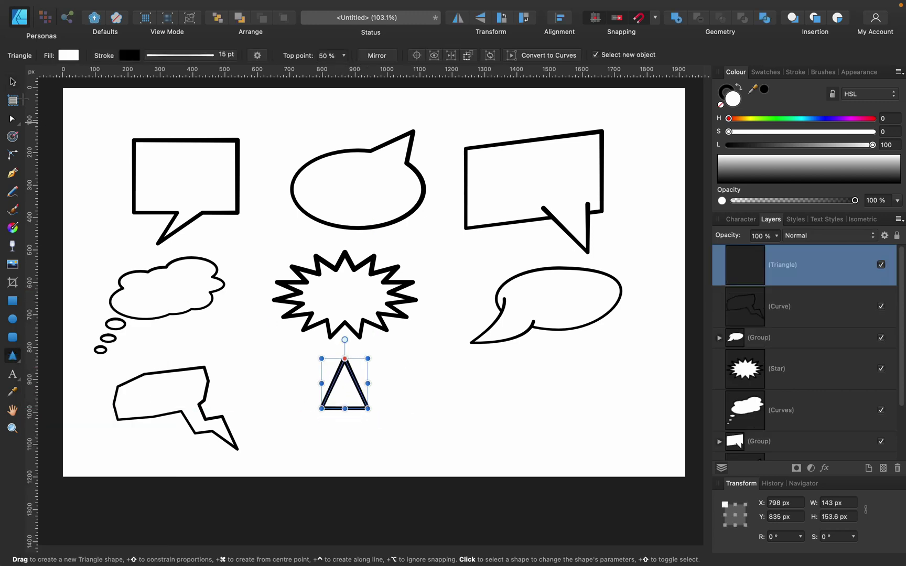
left_click(12, 82)
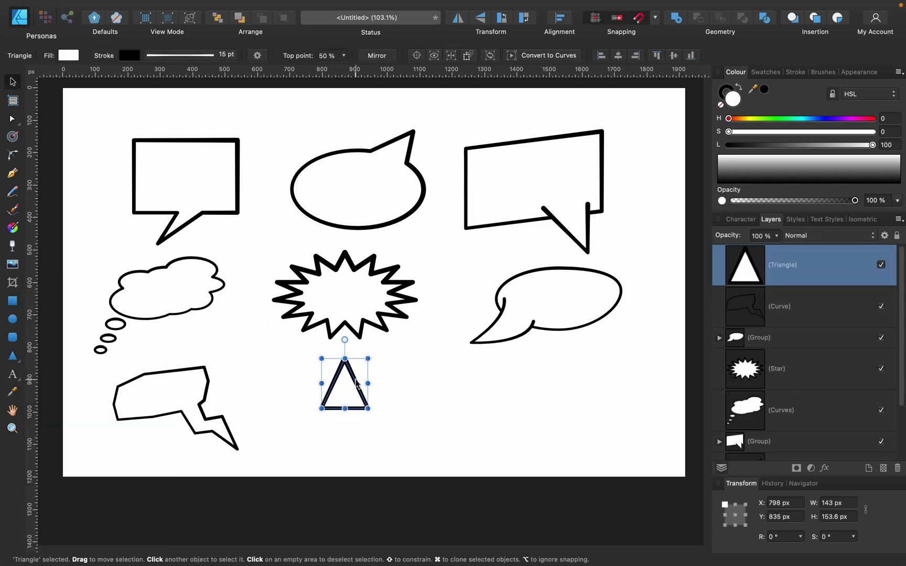
left_click(12, 121)
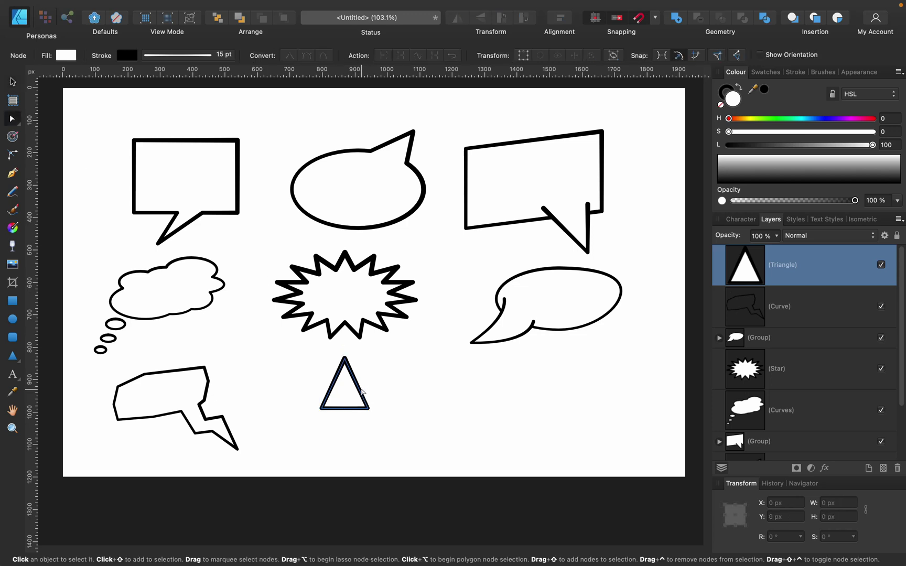
left_click(361, 392)
left_click_drag(344, 359, 433, 370)
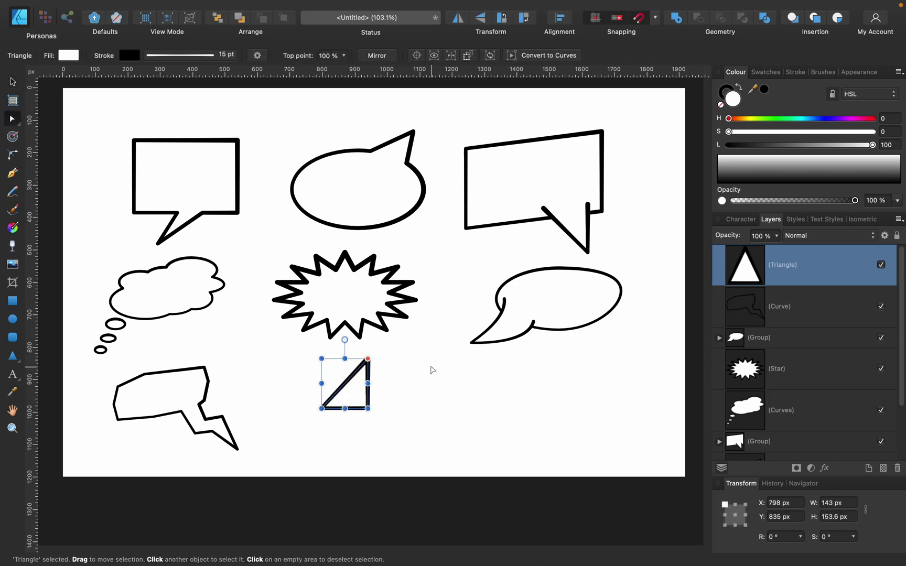
Step: Duplicate the right triangle, flip the copy vertically, and add both into one bolt shape
left_click(15, 79)
left_click_drag(360, 376, 389, 411)
left_click(480, 19)
left_click(357, 388, "shift")
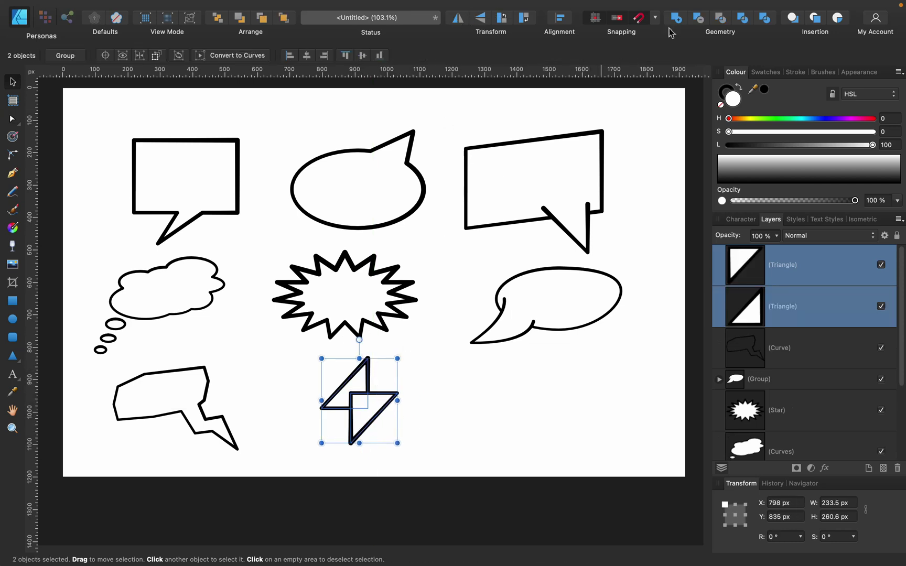
left_click(676, 18)
left_click(357, 354)
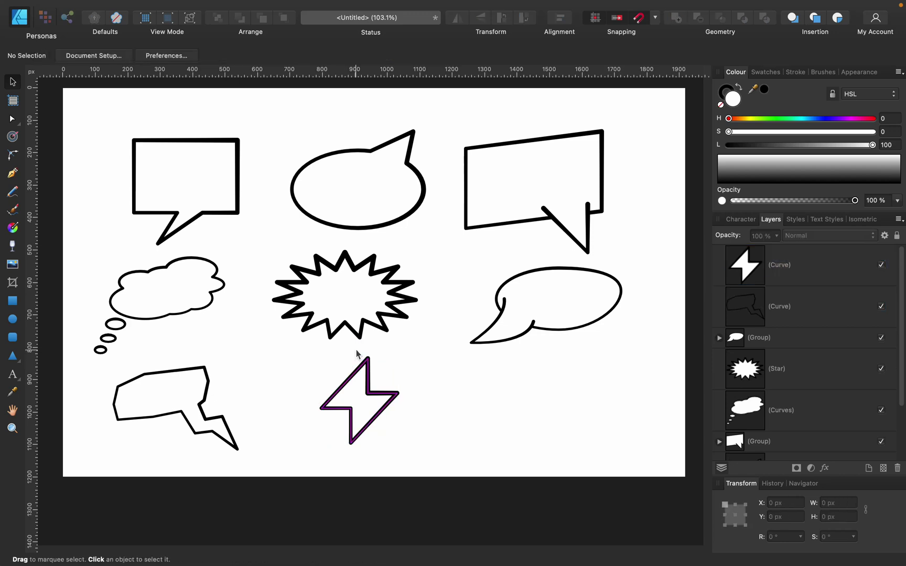
Step: Rotate and narrow the lightning bolt to about 171 × 231 px, then centre the starburst above it
left_click(367, 376)
left_click_drag(359, 338, 381, 344)
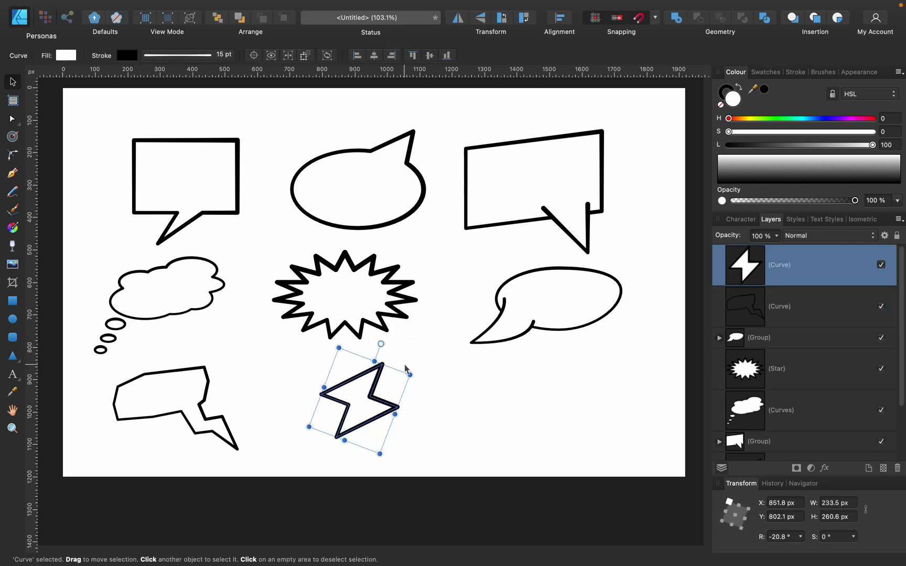
left_click_drag(394, 414, 374, 406)
left_click(492, 408)
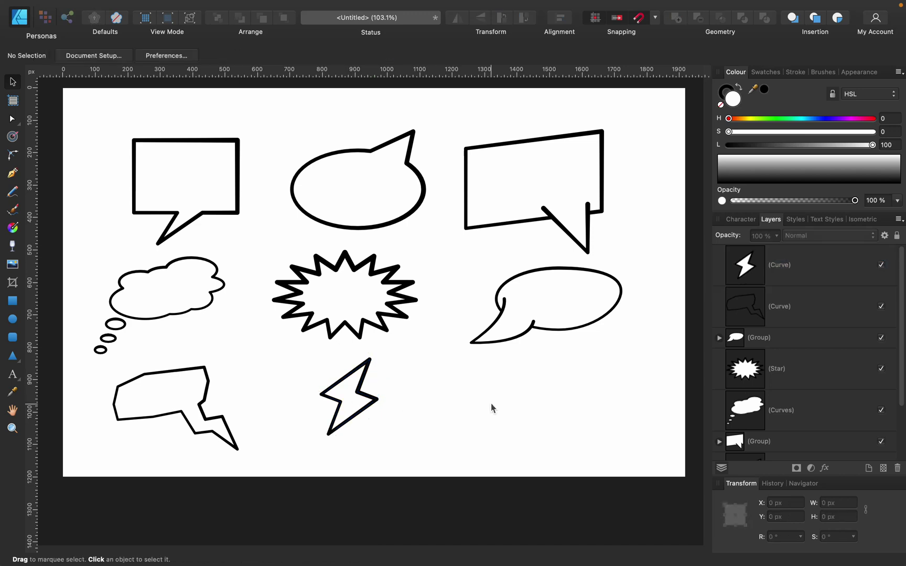
left_click(358, 391)
left_click(670, 20)
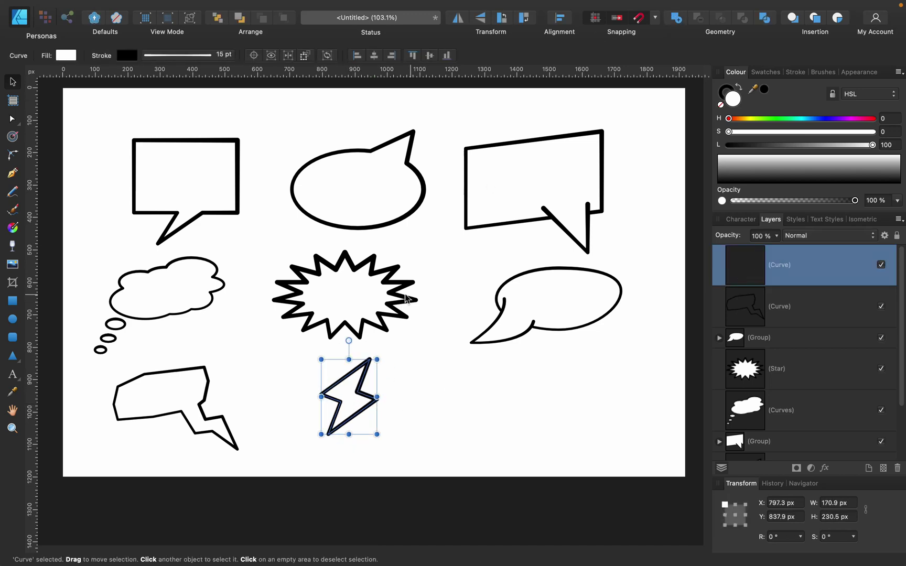
left_click_drag(406, 299, 411, 297)
left_click(468, 412)
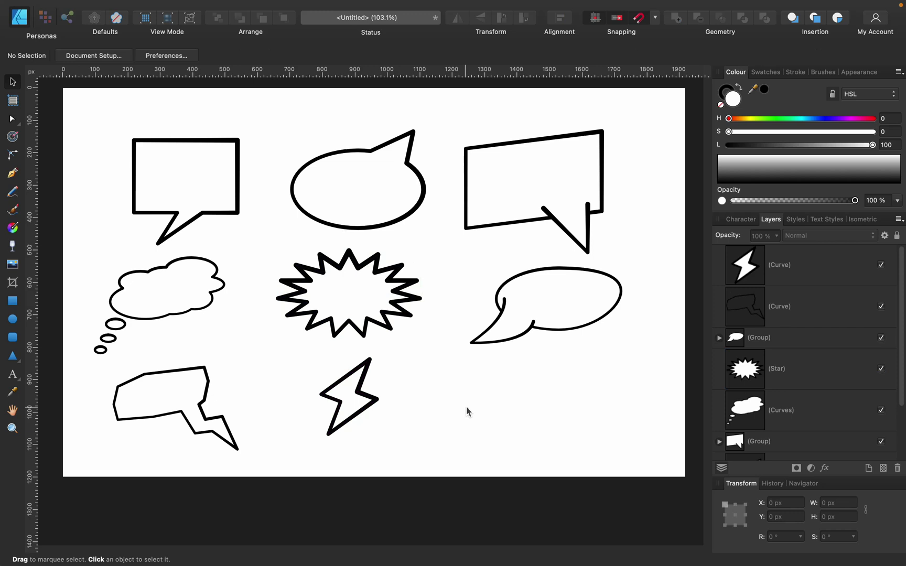
Step: Draw a rounded rectangle at the lower right and move it up slightly
left_click(13, 339)
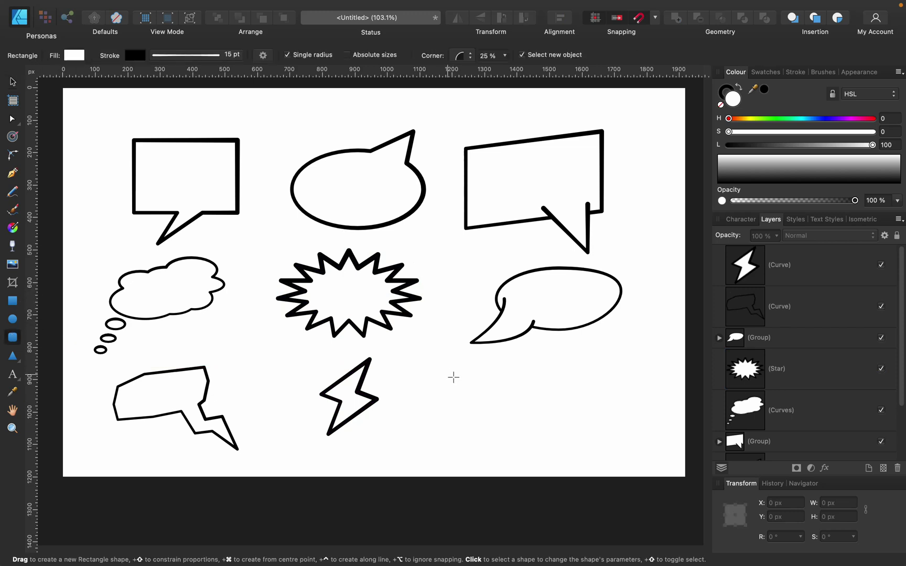
left_click_drag(447, 374, 621, 434)
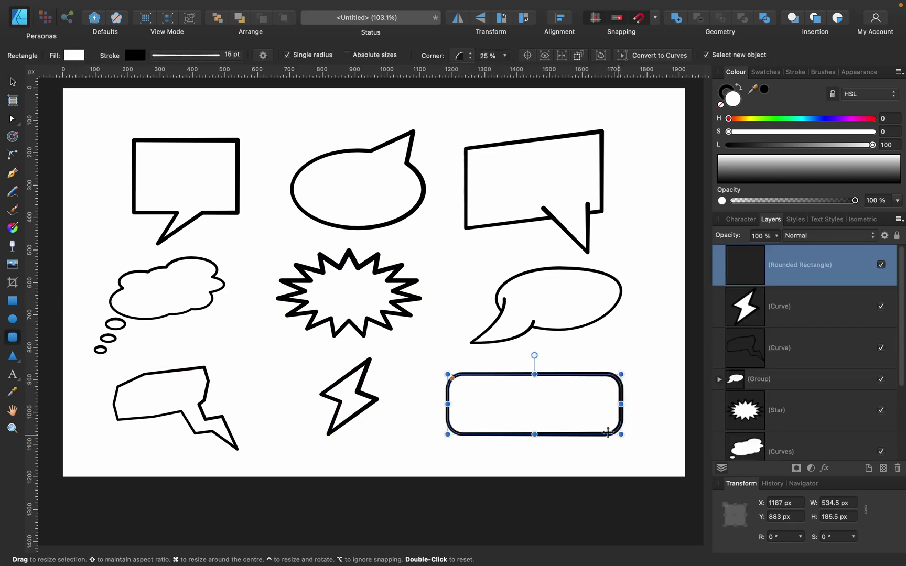
left_click(13, 83)
left_click(568, 364)
left_click(566, 377)
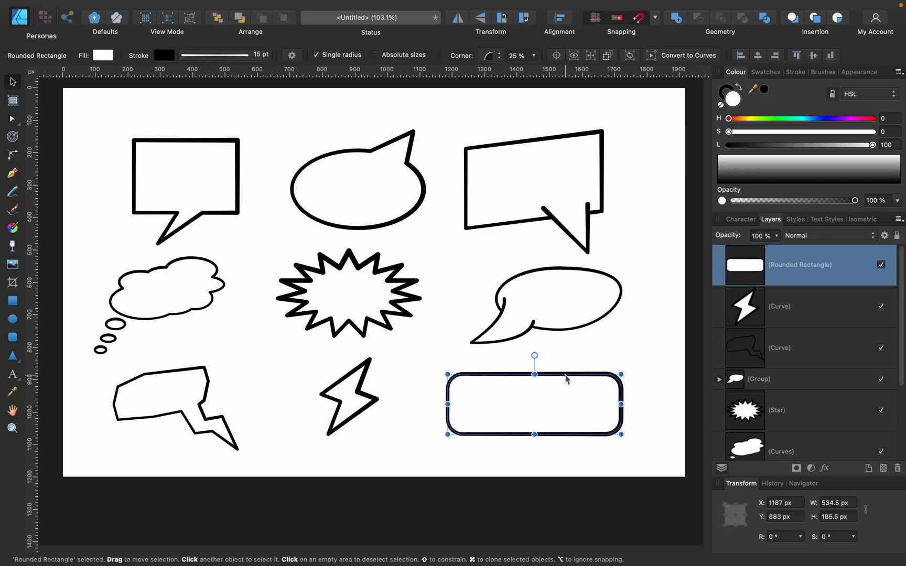
left_click_drag(566, 377, 571, 362)
Step: Draw a white-filled pointed tail under the rectangle's left end with the Pen Tool
left_click(14, 175)
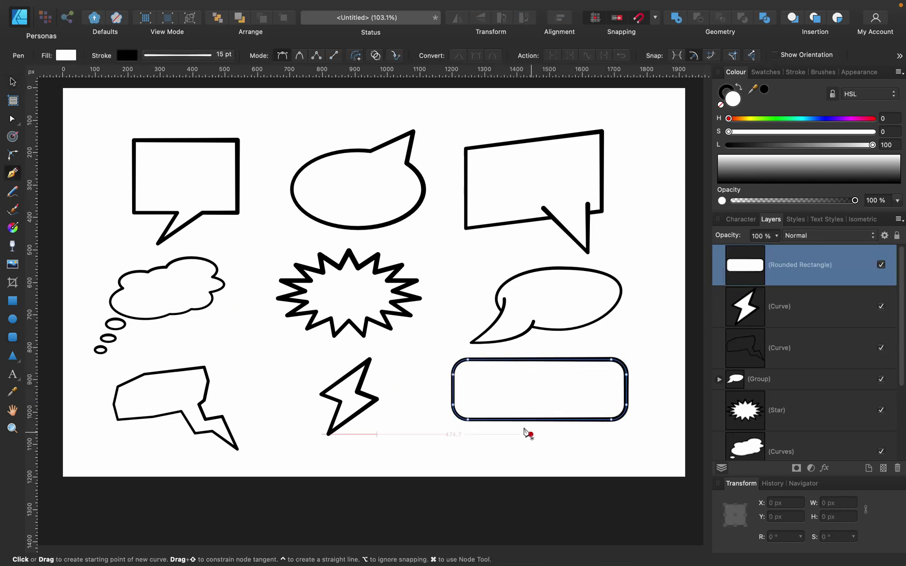
left_click(442, 440)
left_click(470, 397)
left_click(496, 409)
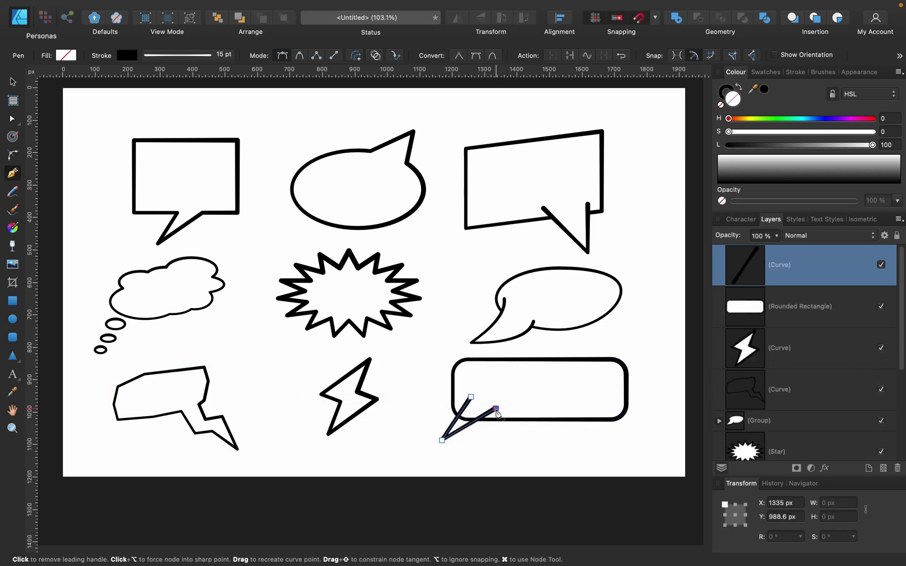
left_click_drag(836, 145, 902, 152)
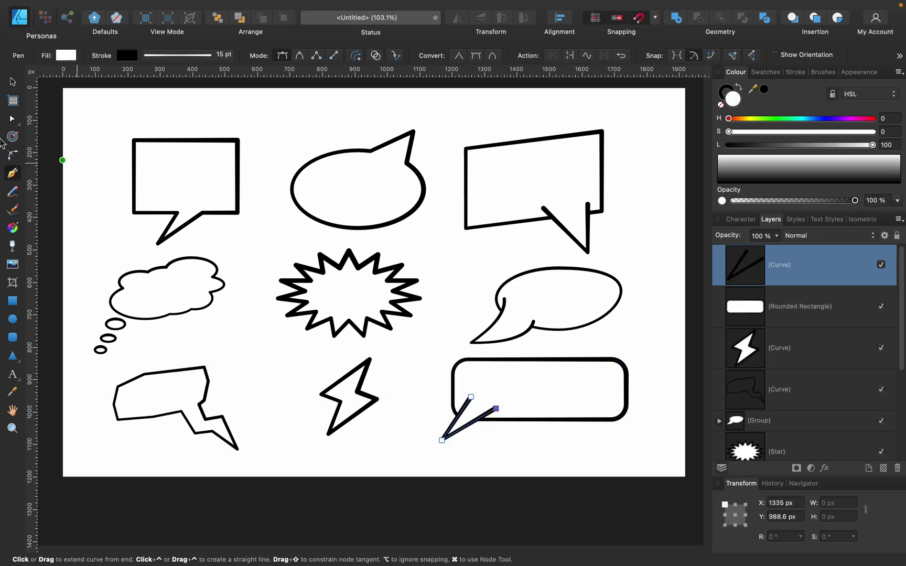
Step: Copy the tail to the rectangle's right end and group all three parts
left_click(14, 82)
left_click_drag(470, 433, 610, 431)
left_click(480, 422, "shift")
left_click(584, 377)
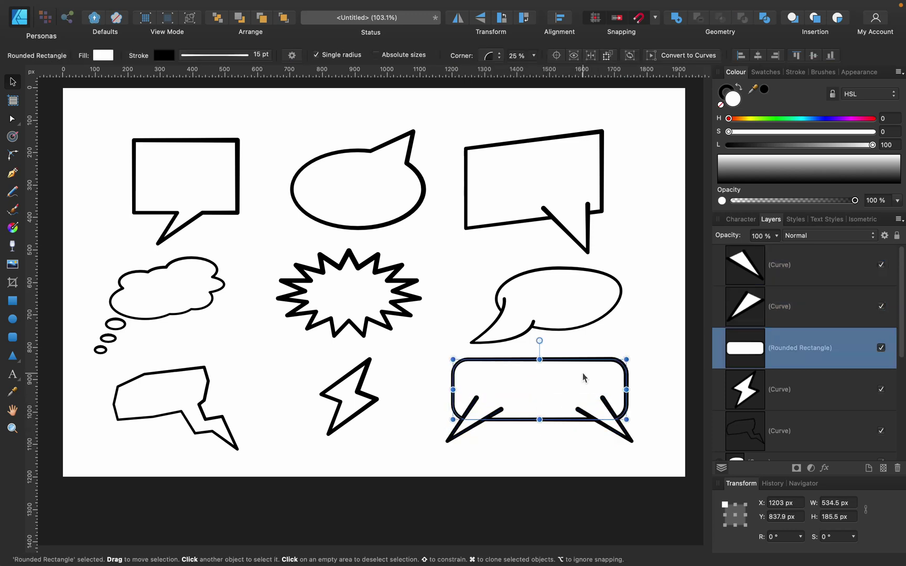
left_click_drag(408, 343, 678, 483)
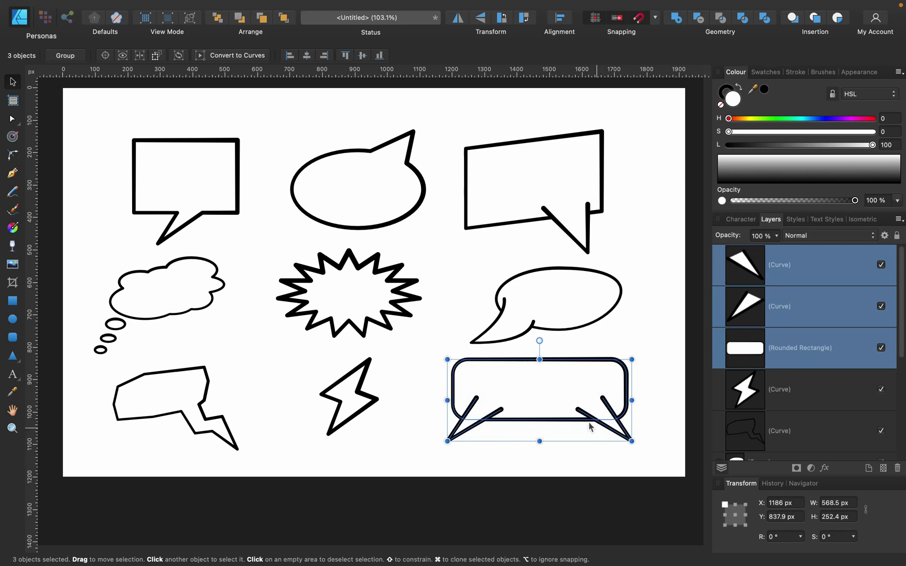
key("super+g")
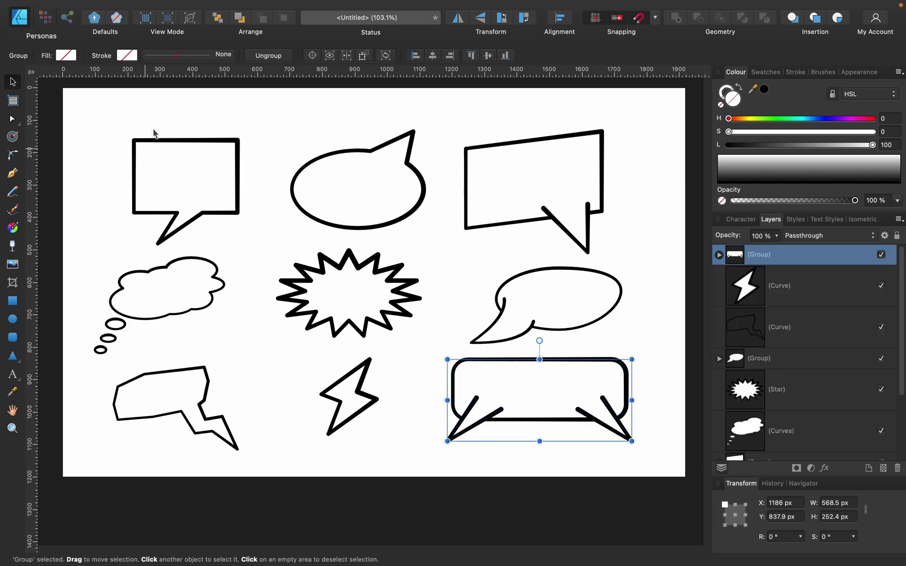
Step: Shrink the top-row rectangular, oval and slanted bubbles and reposition the outer two
left_click(154, 133)
left_click(238, 213)
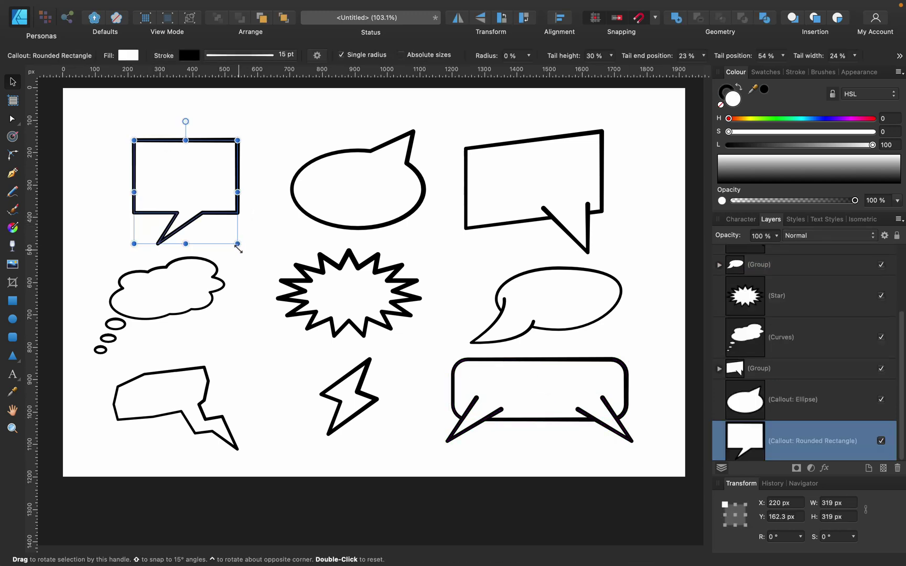
left_click_drag(238, 249, 228, 237)
left_click(466, 227)
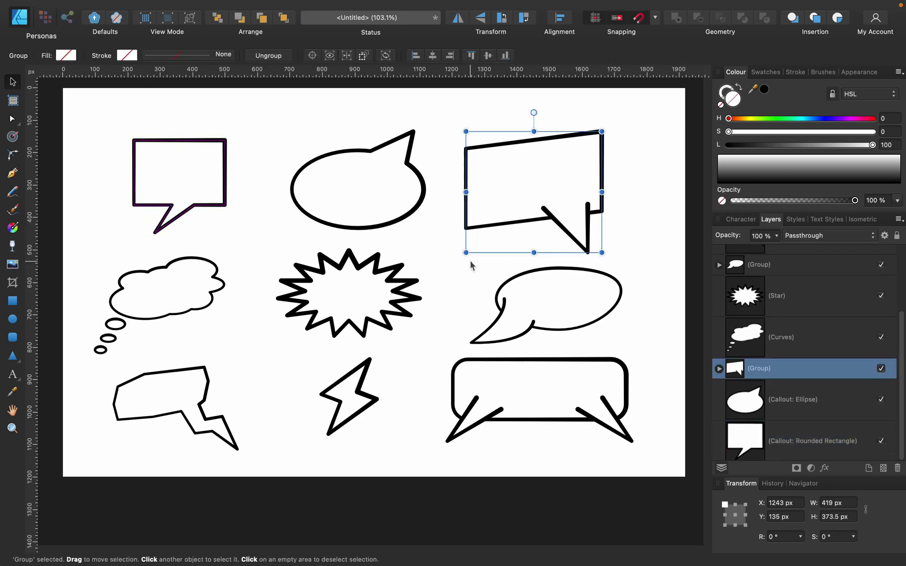
left_click_drag(466, 253, 473, 246)
left_click(408, 217)
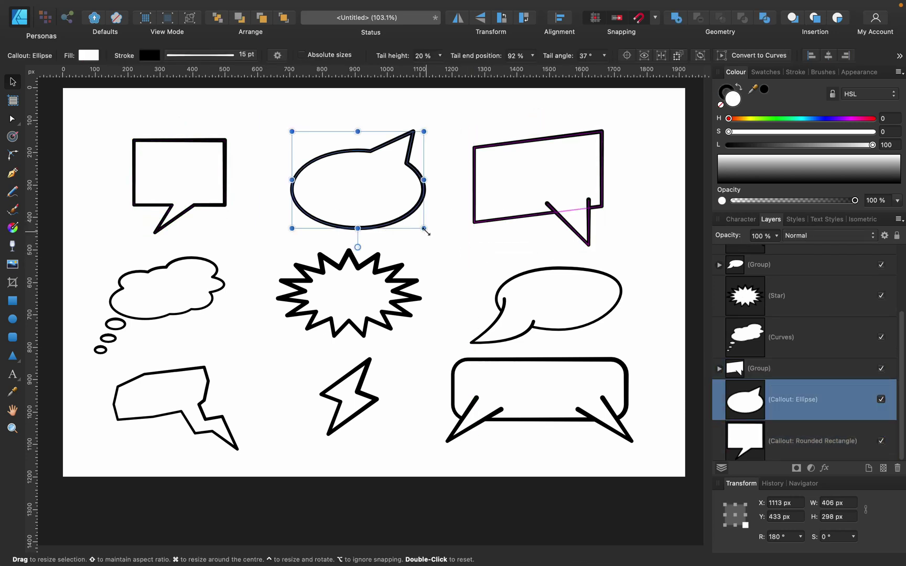
left_click_drag(413, 224, 396, 210)
left_click(228, 154)
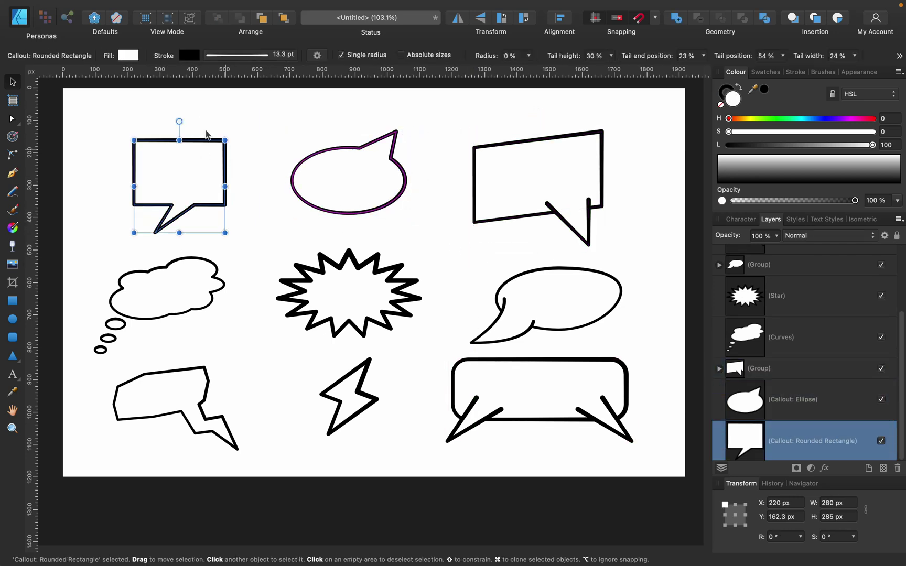
left_click_drag(228, 155, 189, 128)
left_click_drag(506, 223, 530, 210)
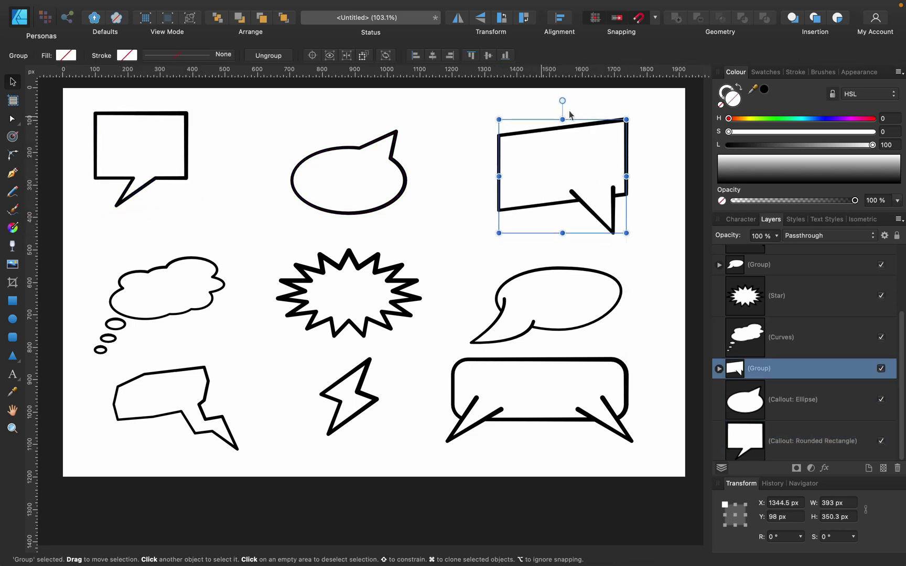
Step: Centre the top row vertically and space its three bubbles evenly across
left_click_drag(661, 94, 49, 274)
left_click(560, 18)
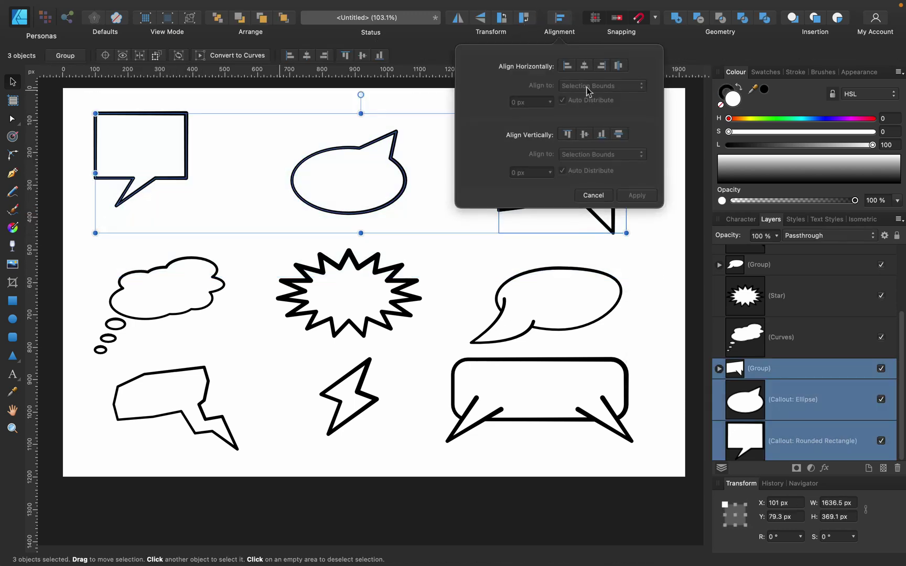
left_click(591, 134)
left_click(619, 66)
left_click(227, 137)
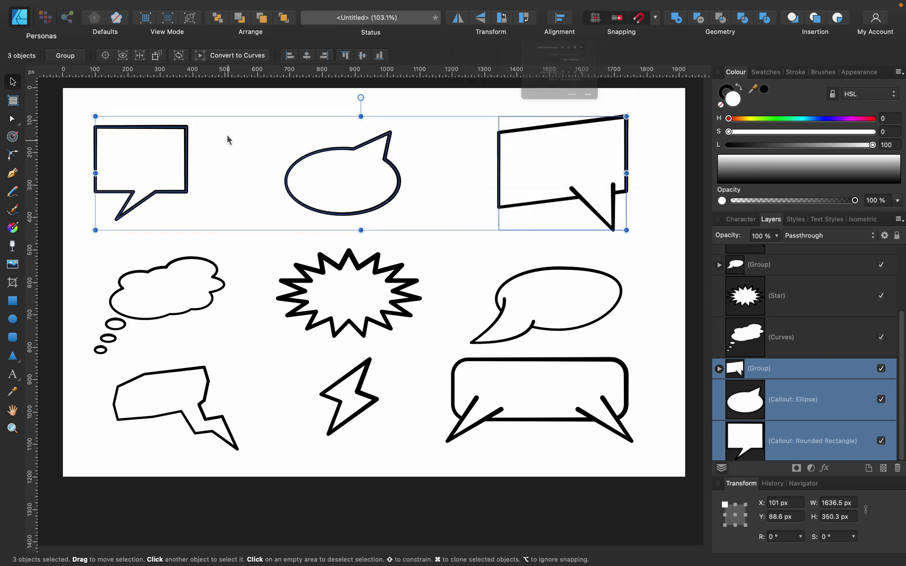
Step: Centre the left, middle and right columns of bubbles horizontally
left_click(250, 105)
left_click_drag(251, 102, 29, 498)
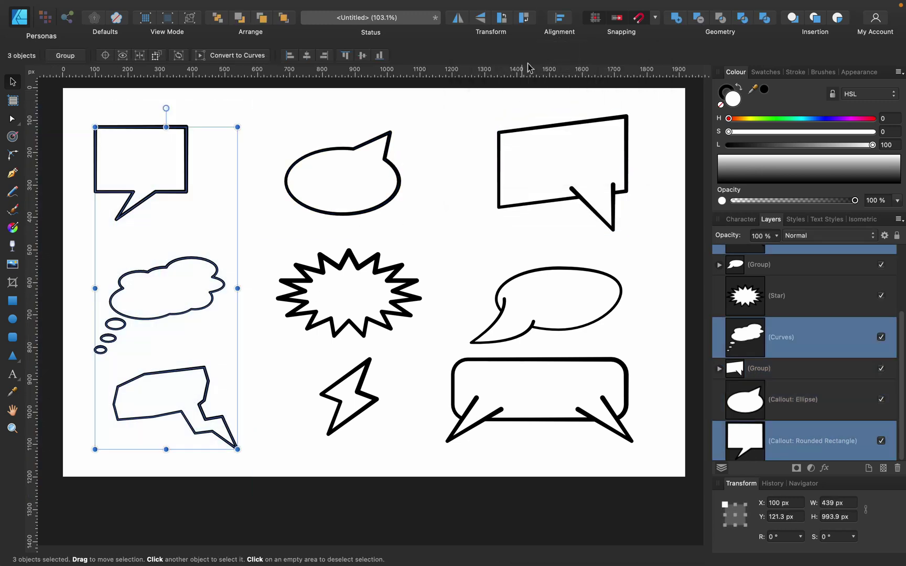
left_click(559, 17)
left_click(591, 66)
left_click(399, 113)
left_click(259, 119)
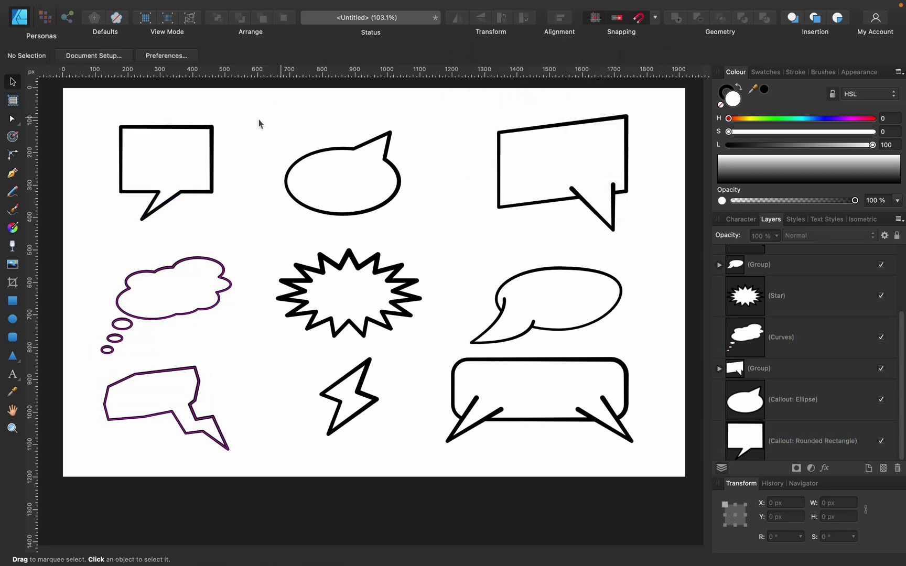
left_click_drag(257, 120, 462, 479)
left_click(559, 28)
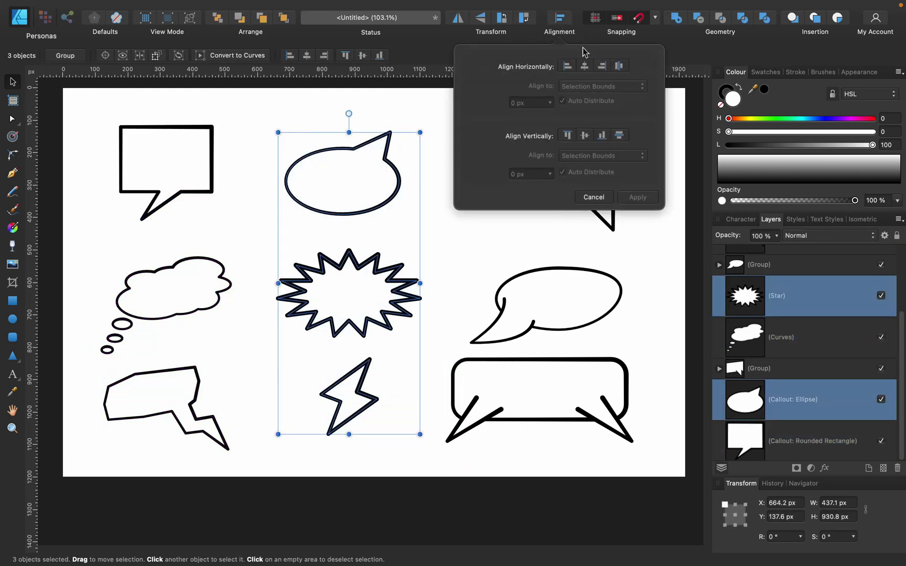
left_click(584, 66)
left_click(372, 119)
left_click_drag(434, 105, 691, 482)
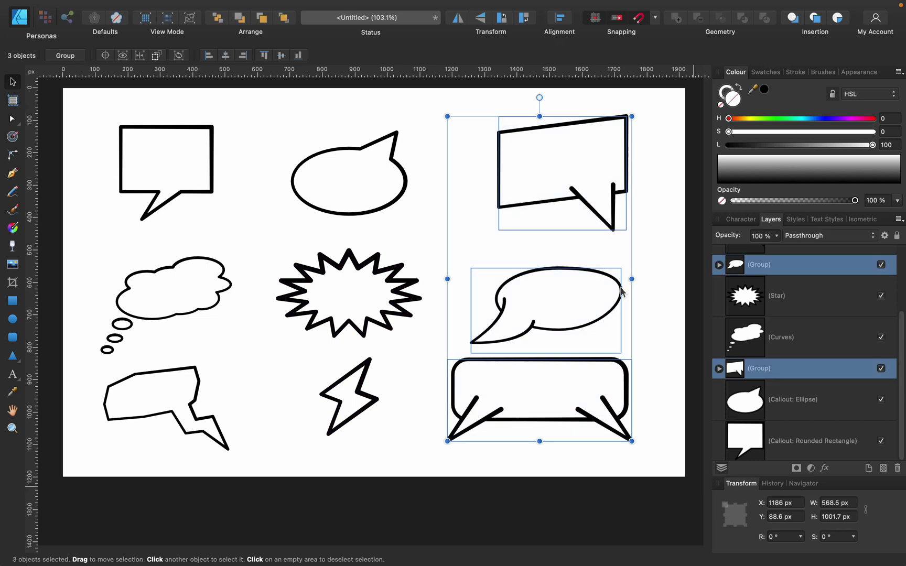
left_click(564, 18)
left_click(584, 66)
Step: Centre the middle and bottom rows of bubbles vertically
left_click(655, 237)
left_click_drag(655, 234, 73, 394)
left_click(562, 19)
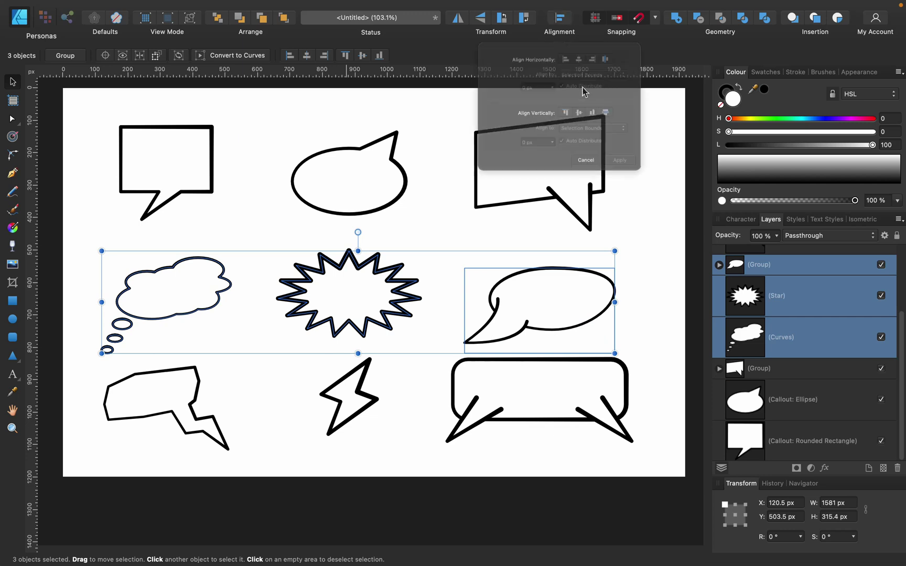
left_click(582, 134)
left_click(643, 330)
left_click_drag(648, 338, 78, 486)
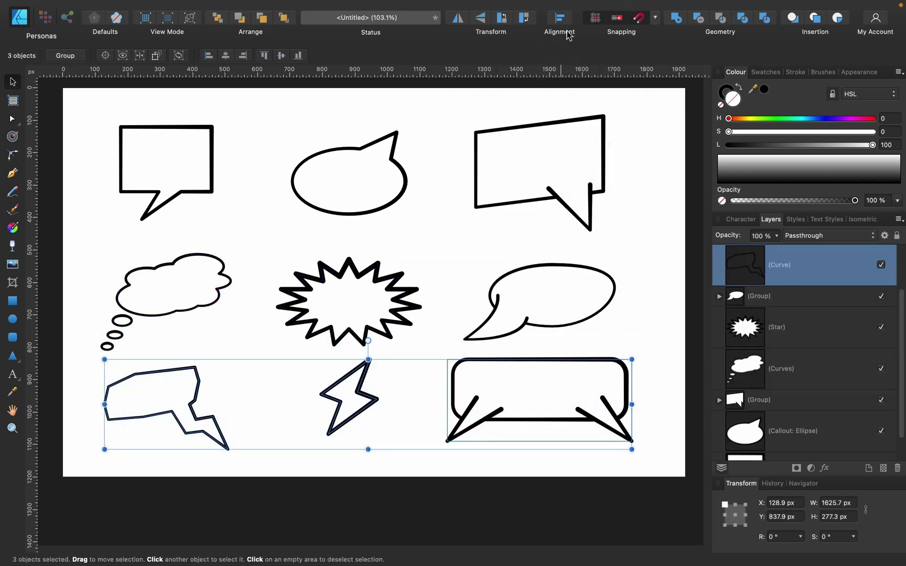
left_click(585, 136)
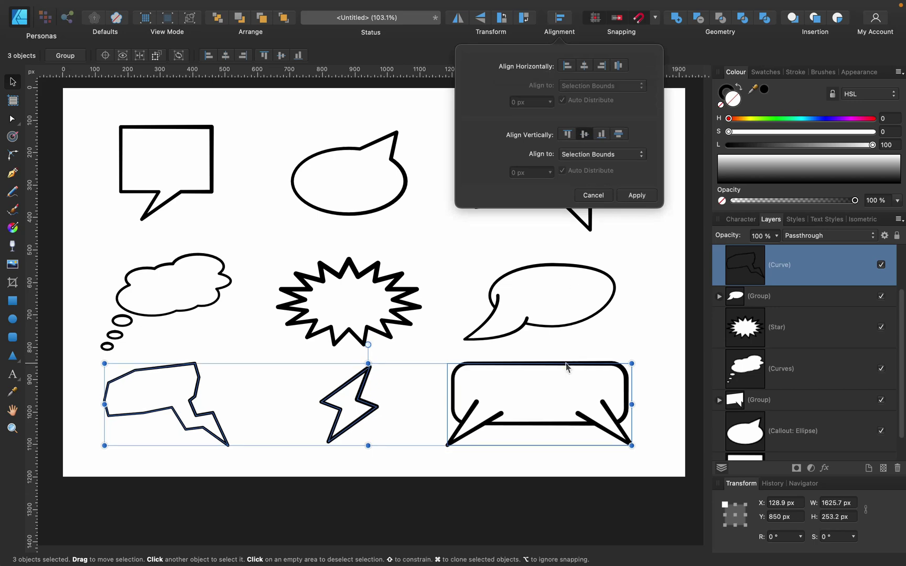
left_click(566, 378)
Step: Select all nine bubbles, nudge the grid up, and set their stroke width to 15 pt
left_click(72, 98)
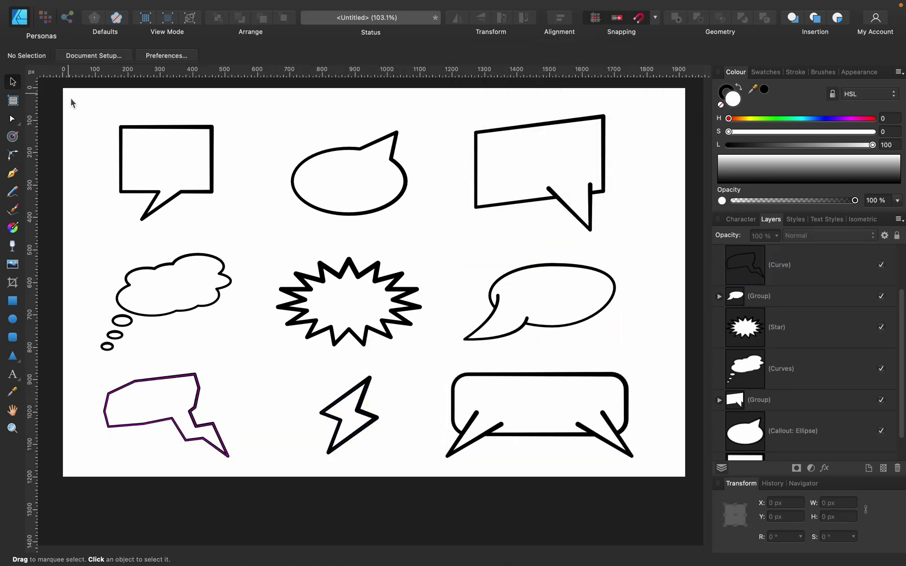
left_click_drag(79, 102, 671, 501)
left_click_drag(609, 436, 604, 423)
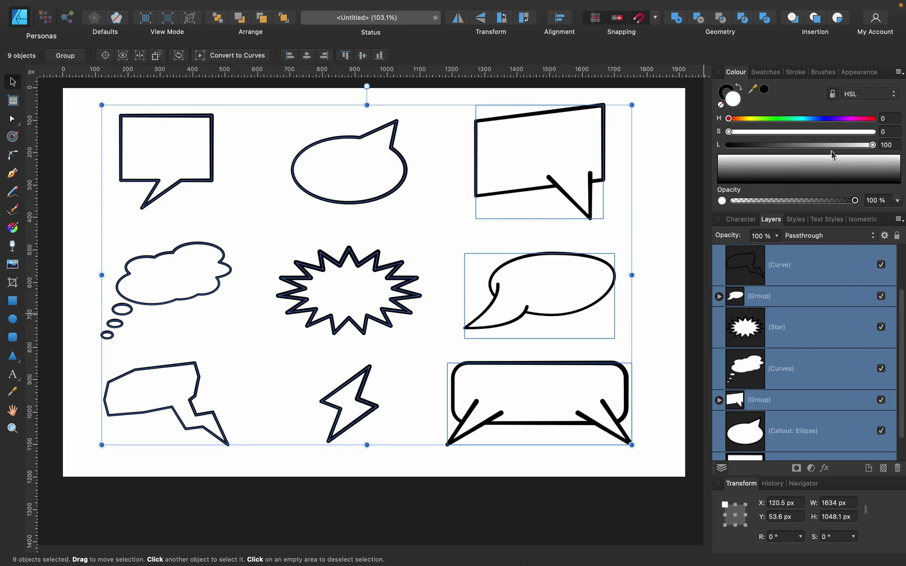
left_click(795, 72)
left_click_drag(802, 107, 789, 106)
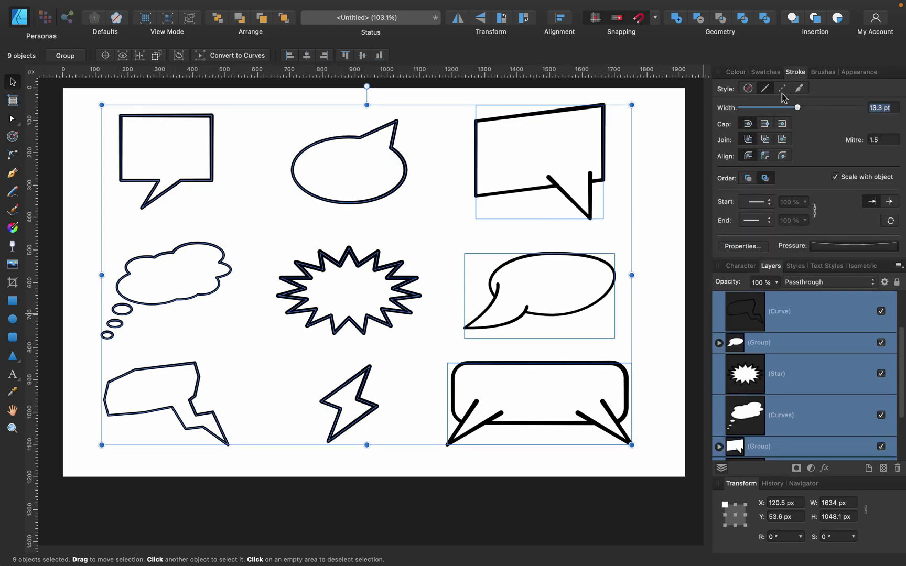
key("Return")
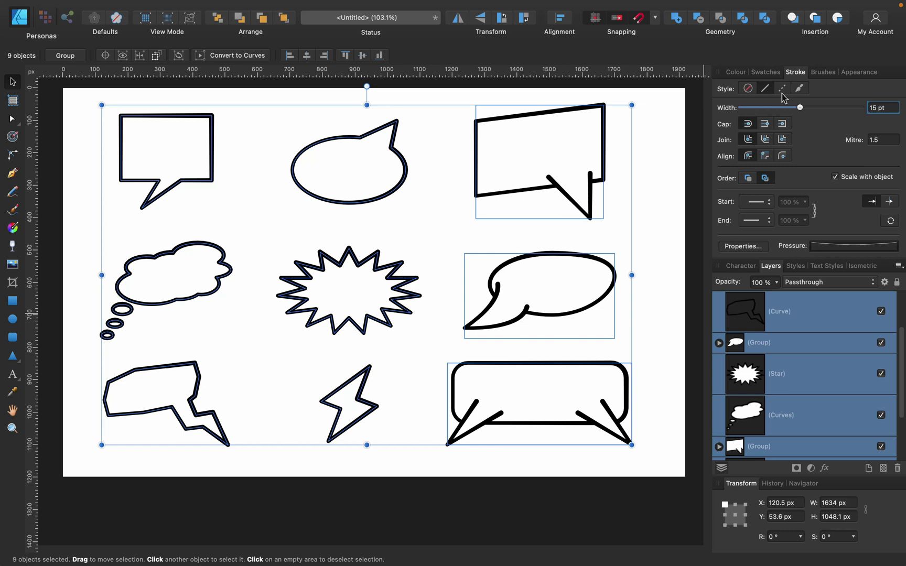
Step: Try a green fill on the oval bubble, then return it to white
left_click(672, 126)
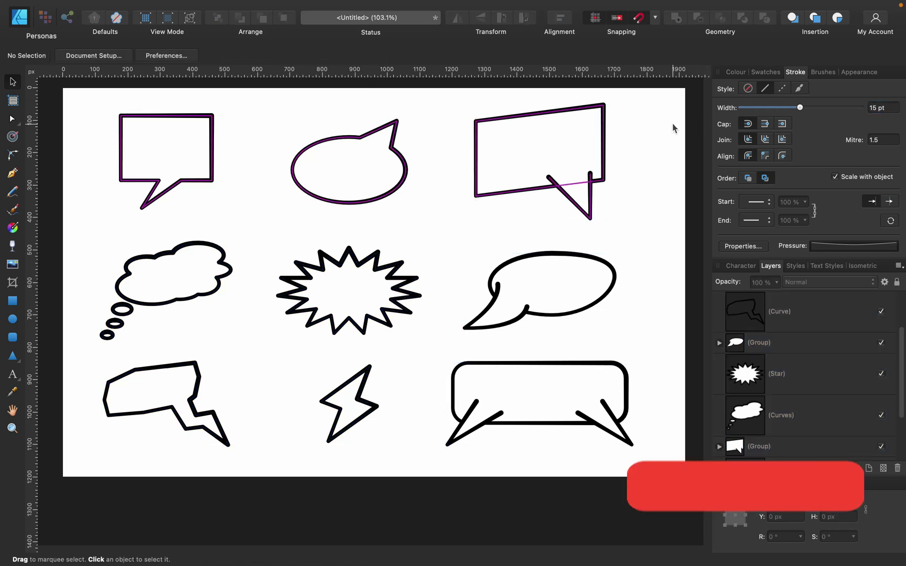
left_click(403, 162)
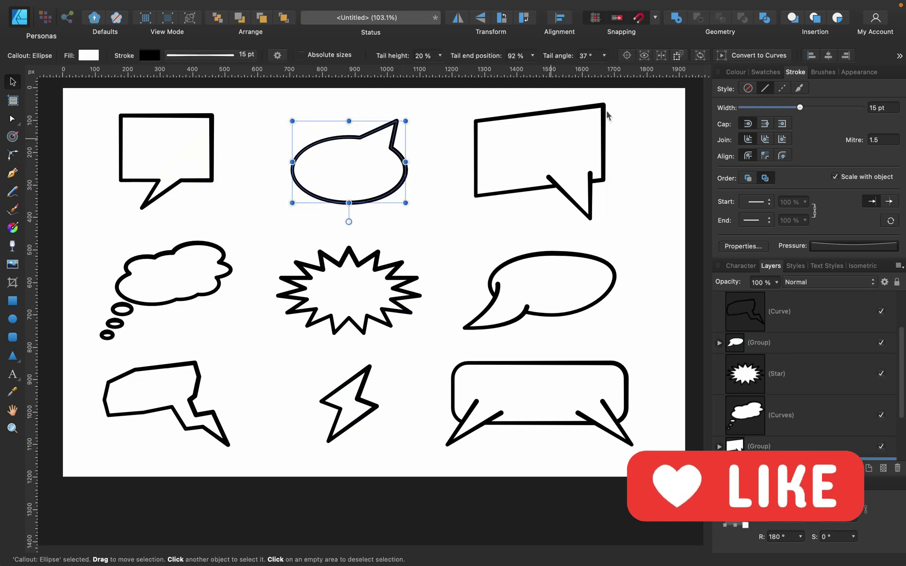
left_click(735, 71)
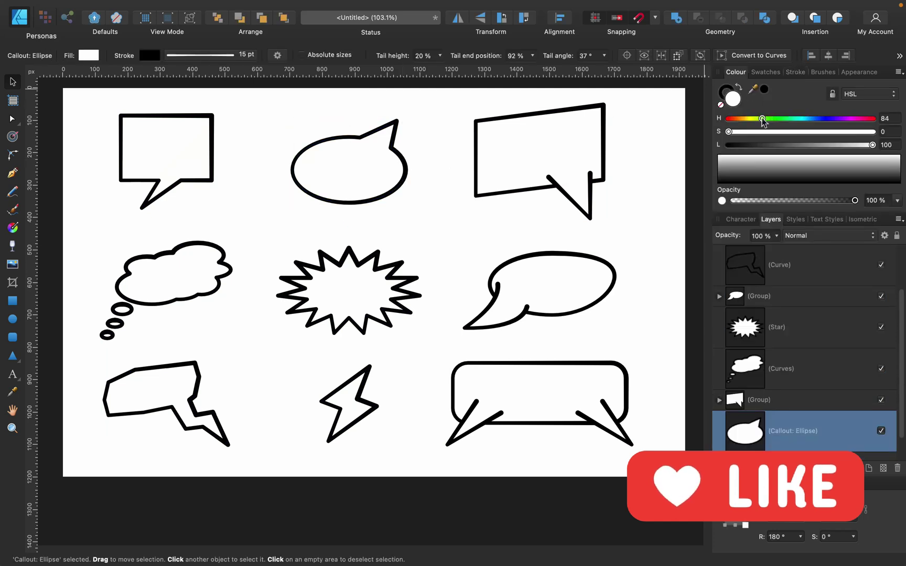
left_click(803, 157)
left_click_drag(804, 157, 894, 134)
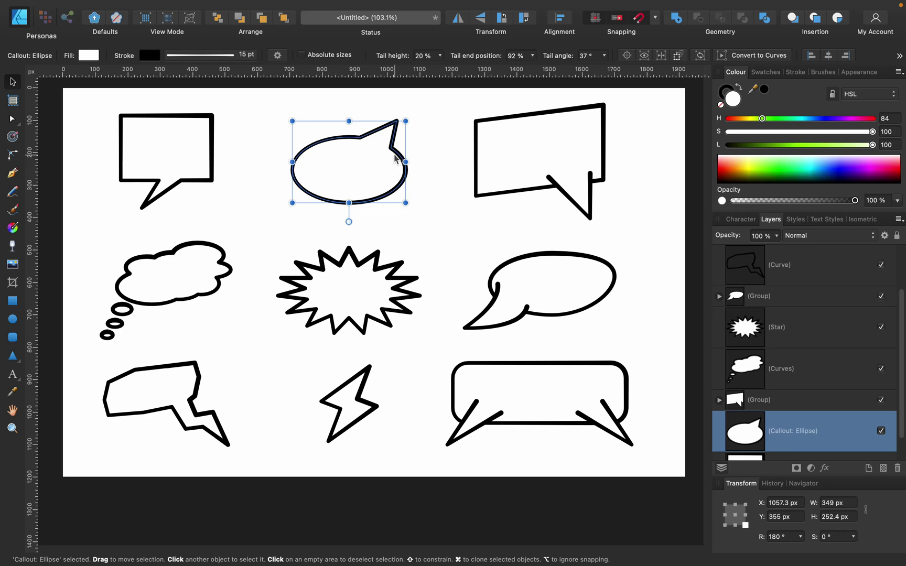
Step: Make a black, outline-free copy of the oval, send it to the back, and offset it as a shadow
left_click_drag(398, 156, 405, 162)
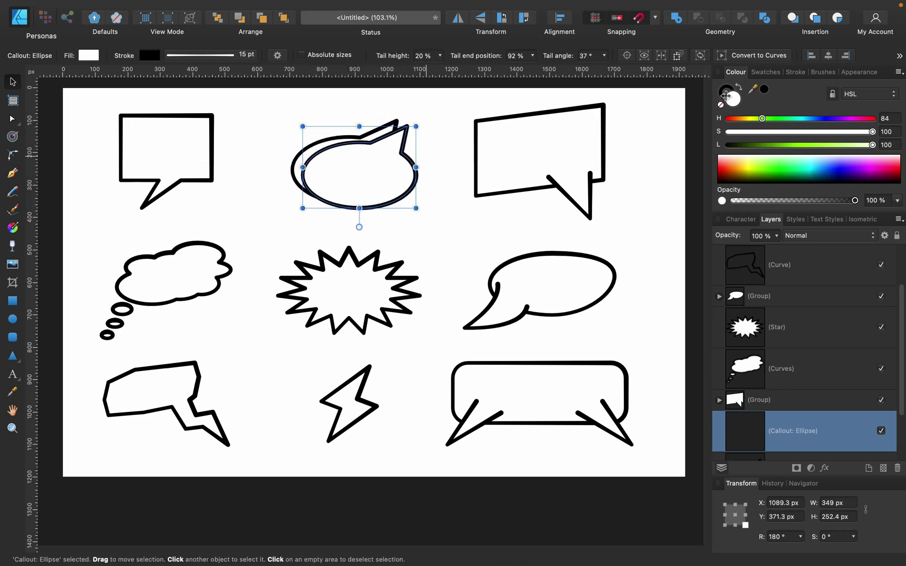
left_click(739, 88)
left_click(724, 91)
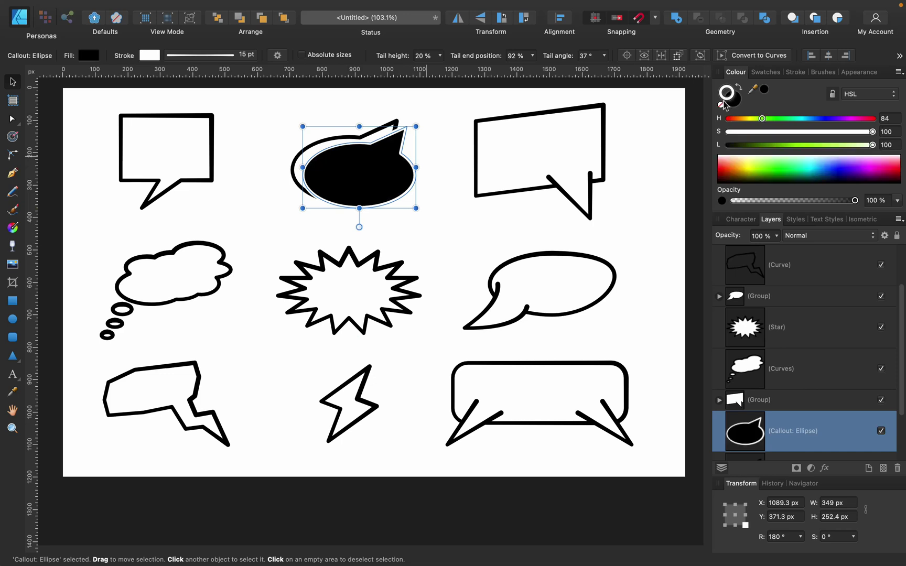
left_click(720, 104)
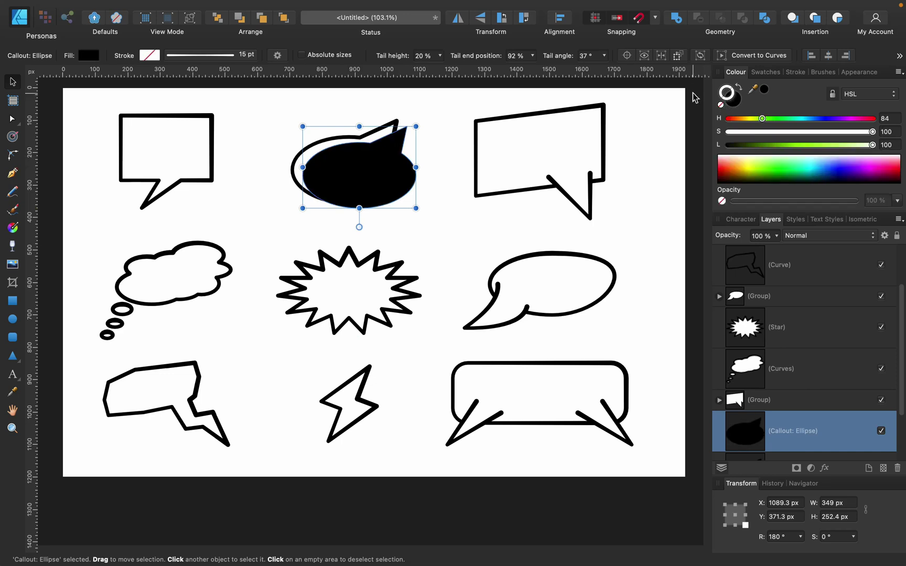
key("super+shift+bracketleft")
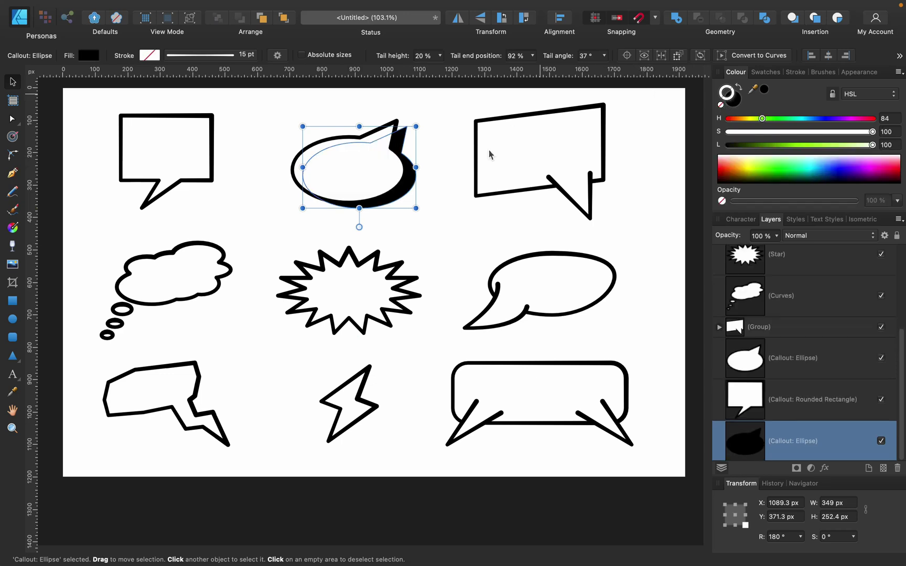
left_click_drag(415, 190, 433, 208)
left_click(433, 207)
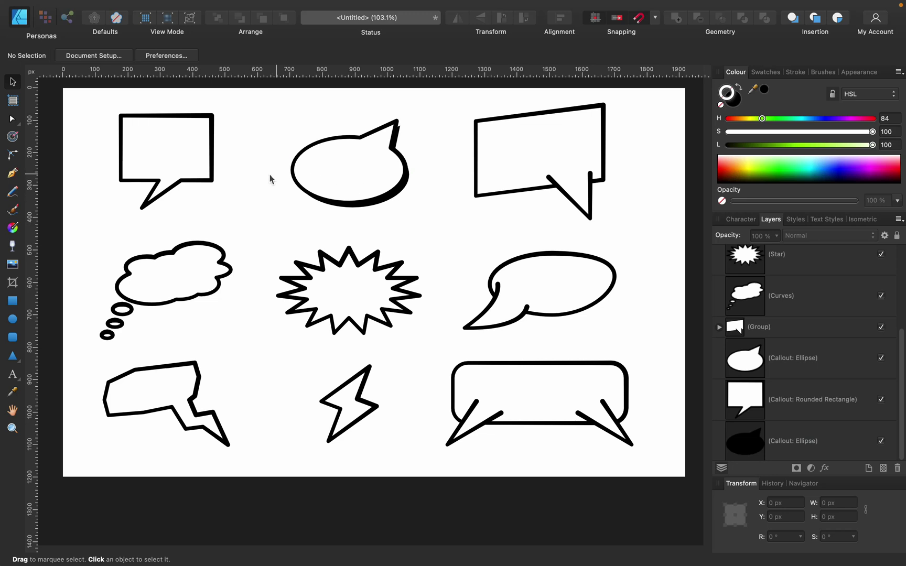
Step: Rotate the white oval slightly and marquee-select both ellipses of the callout
left_click(361, 168)
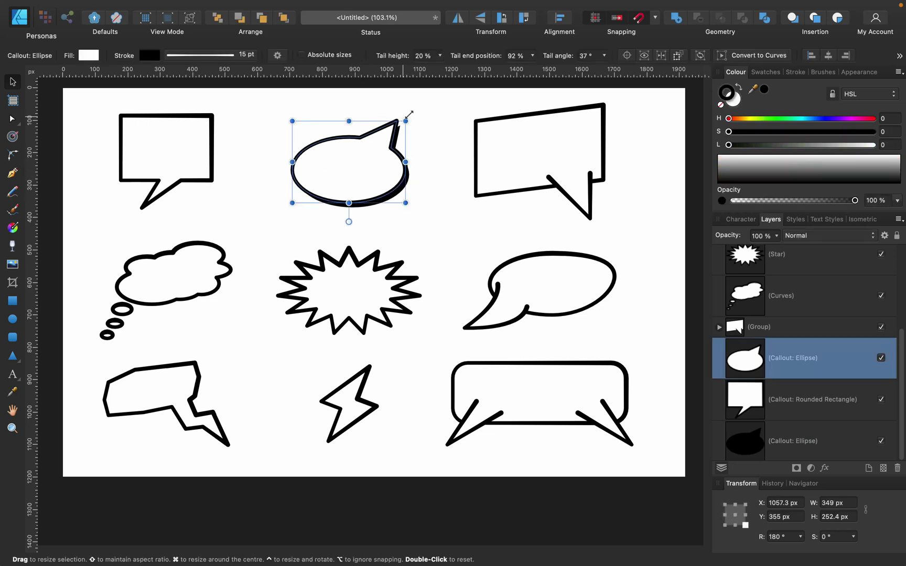
left_click_drag(414, 116, 421, 116)
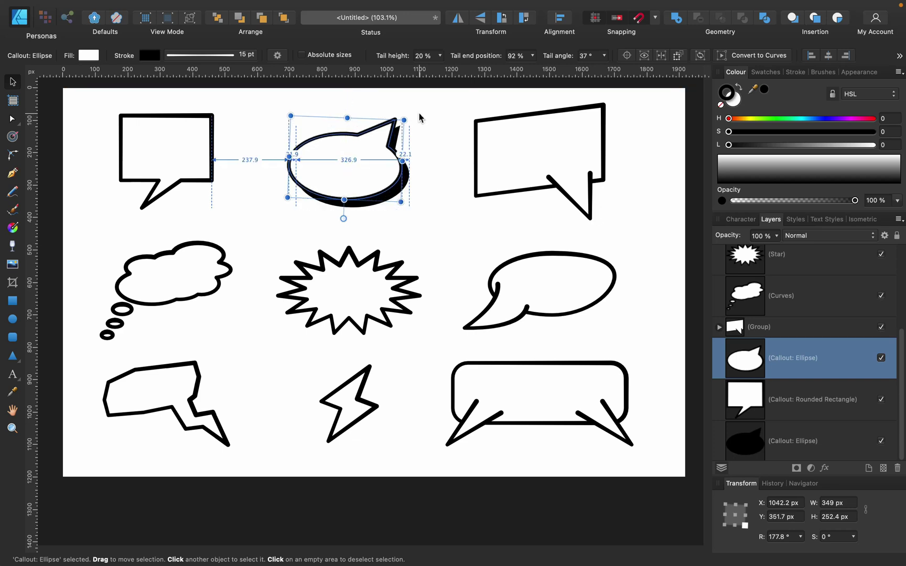
left_click(440, 152)
left_click_drag(267, 102, 449, 225)
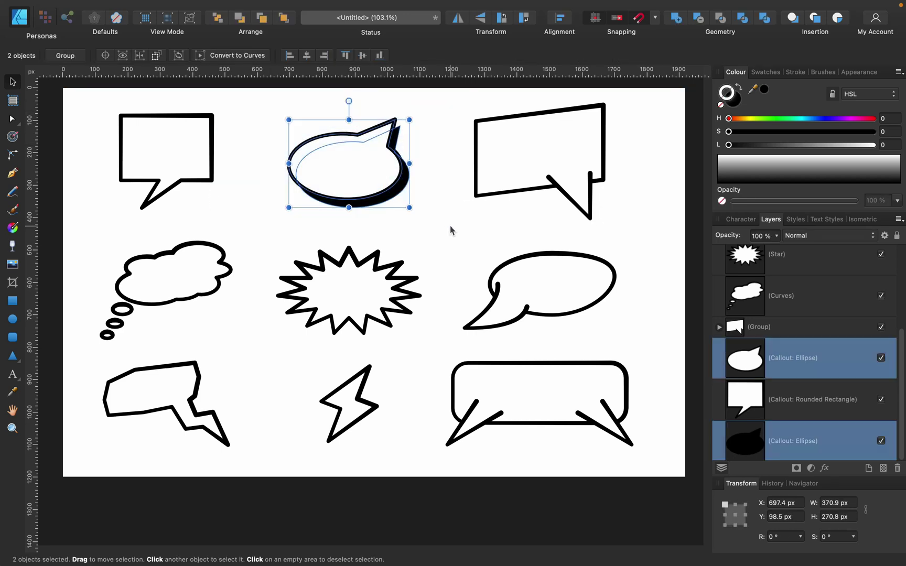
Step: Group the callout's ellipses, then duplicate the starburst, rotating the copy about 160° and enlarging it
key("ctrl+g")
left_click(393, 292)
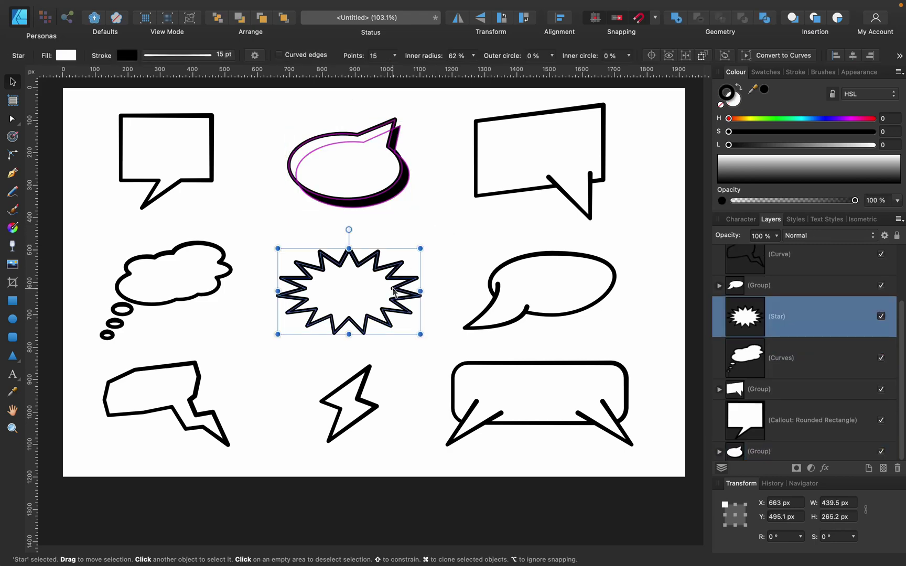
key("super+j")
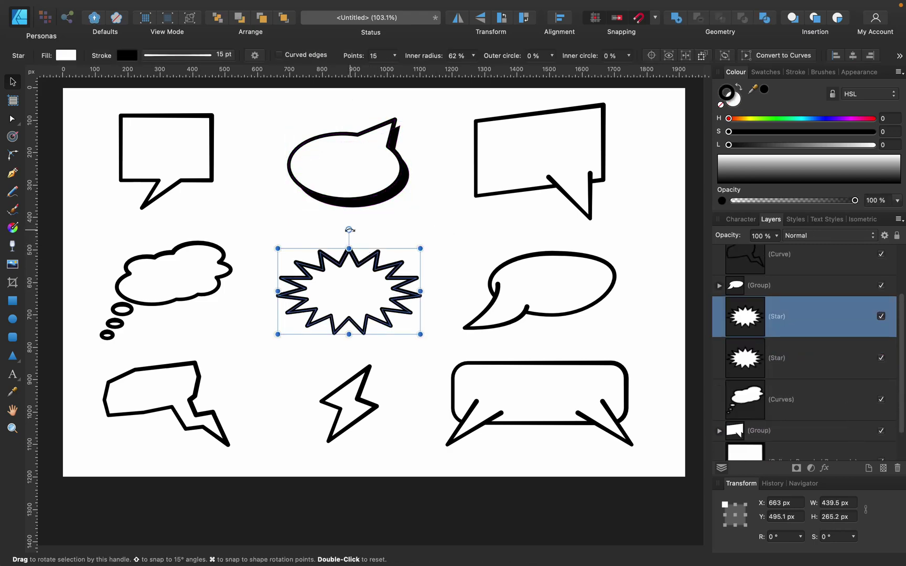
left_click_drag(349, 230, 328, 348)
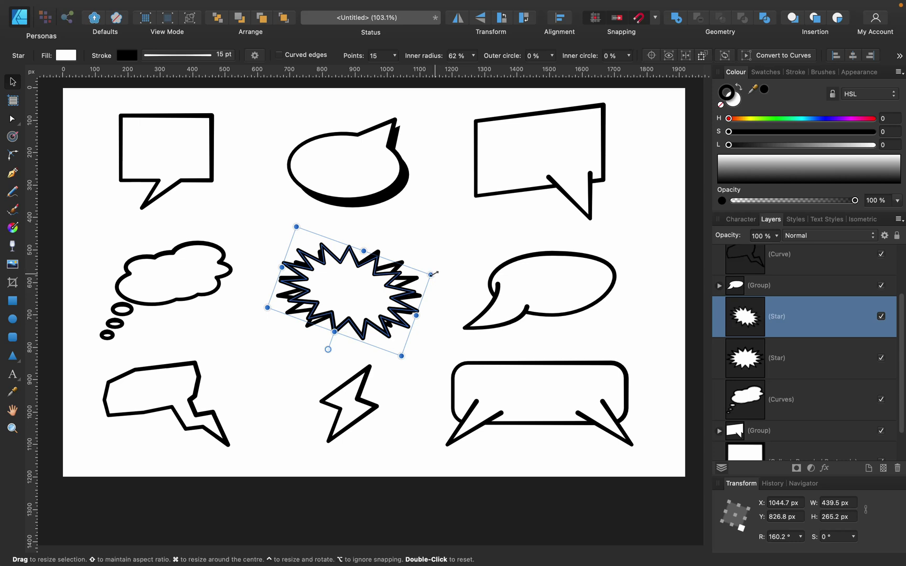
mouse_move(430, 273)
left_mouse_down()
mouse_move(459, 268)
mouse_move(452, 271)
mouse_move(466, 280)
mouse_move(469, 270)
left_mouse_up()
Step: Make the star copy spikier with a 34% inner radius and recentre it over the original
left_click(297, 319)
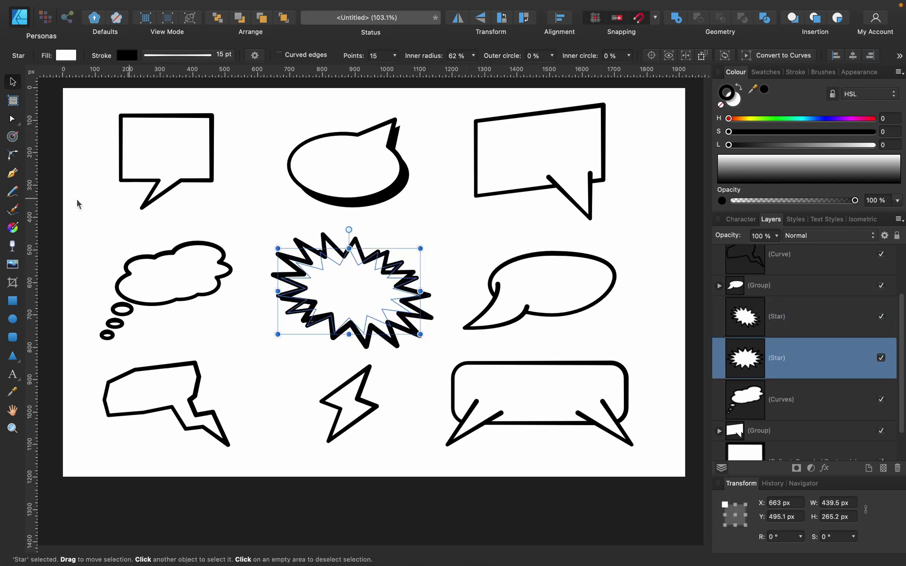
left_click(13, 120)
left_click(307, 310)
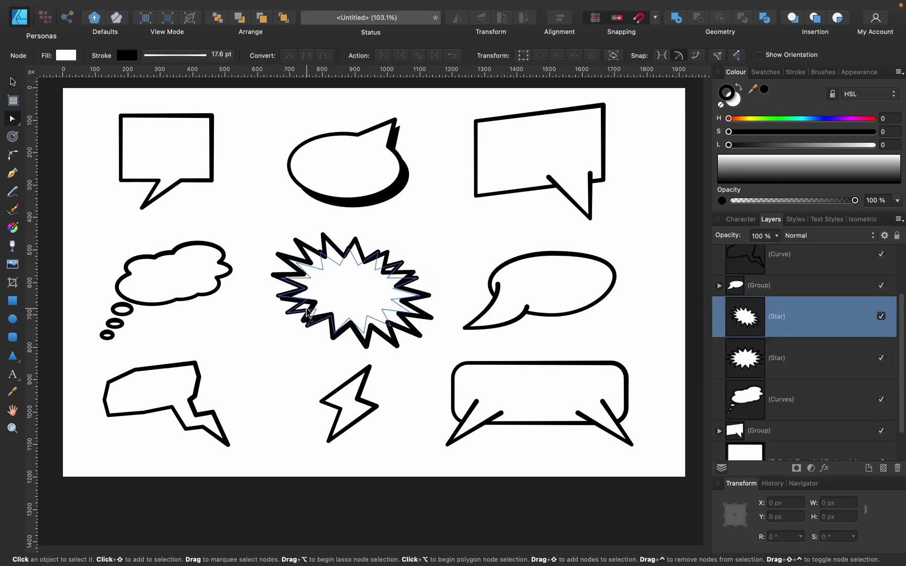
mouse_move(331, 314)
left_mouse_down()
mouse_move(340, 304)
mouse_move(328, 350)
left_mouse_up()
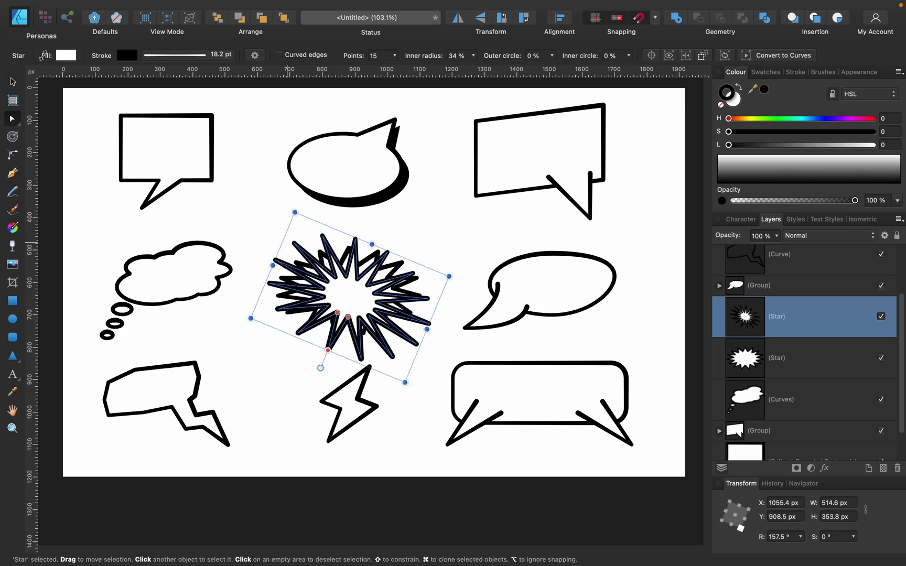
key("v")
left_click_drag(349, 285, 369, 292)
left_click(384, 310)
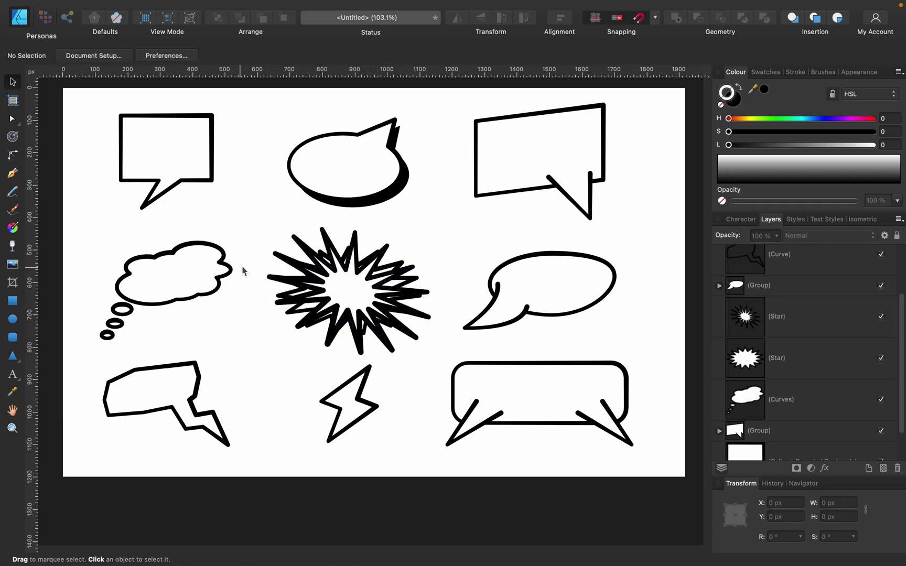
Step: Clone the lightning bolt as a black, stroke-free copy offset behind it as a shadow
scroll(251, 414, "down", 2)
left_click(355, 402)
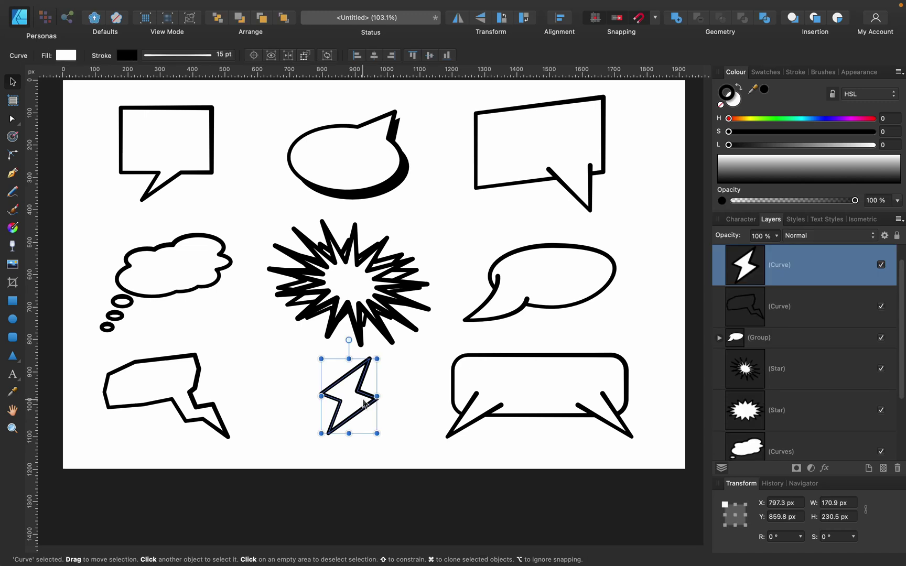
left_click_drag(363, 403, 375, 415)
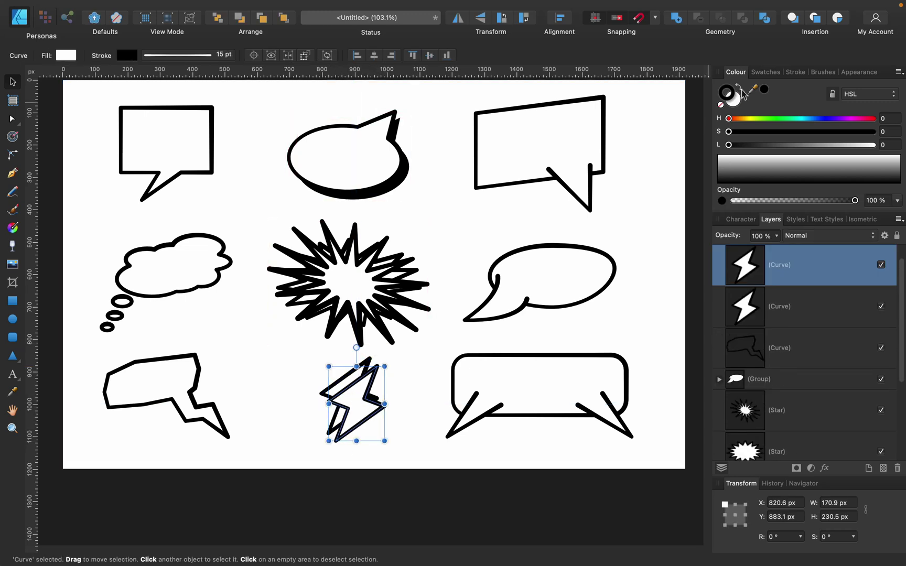
left_click(740, 86)
left_click(720, 104)
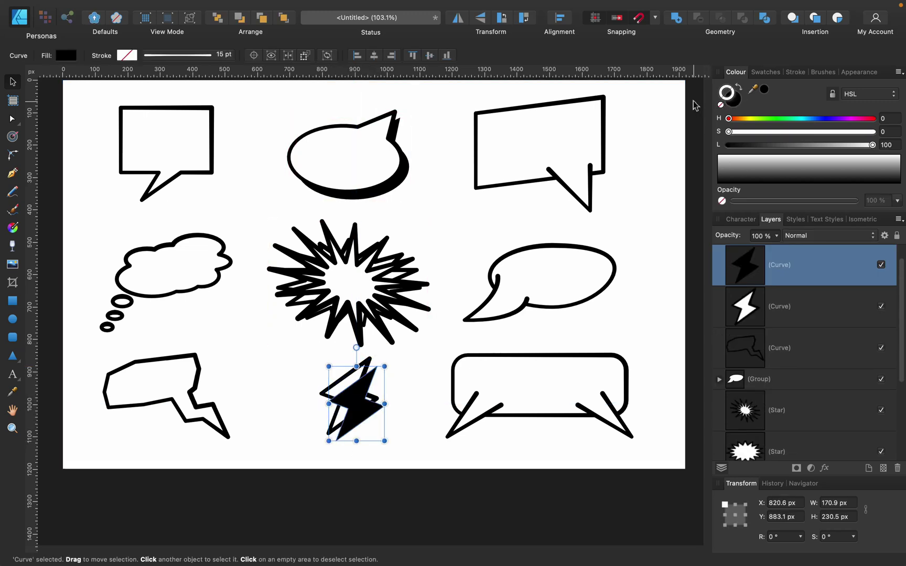
key("super+shift+bracketleft")
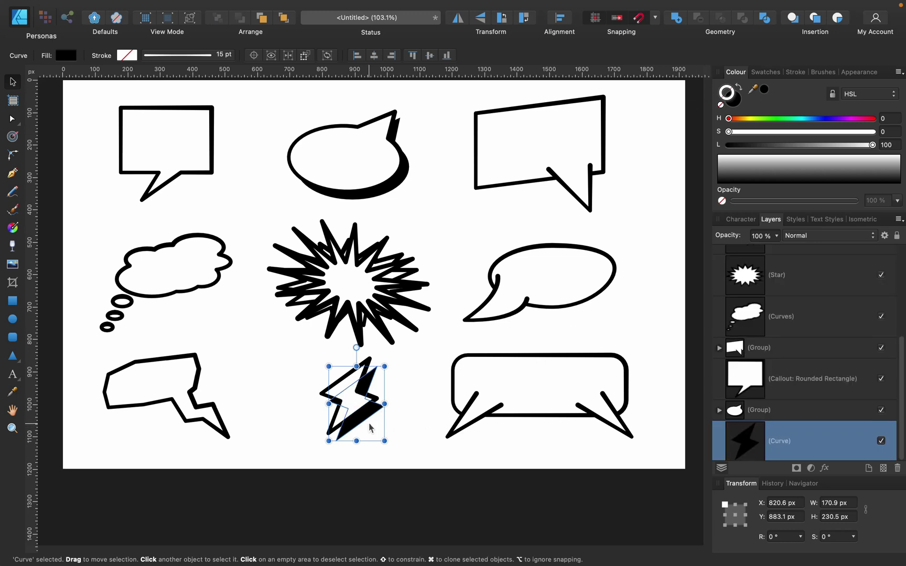
left_click_drag(369, 425, 365, 414)
Step: Group the lightning bolt together with its black shadow copy
left_click(309, 346)
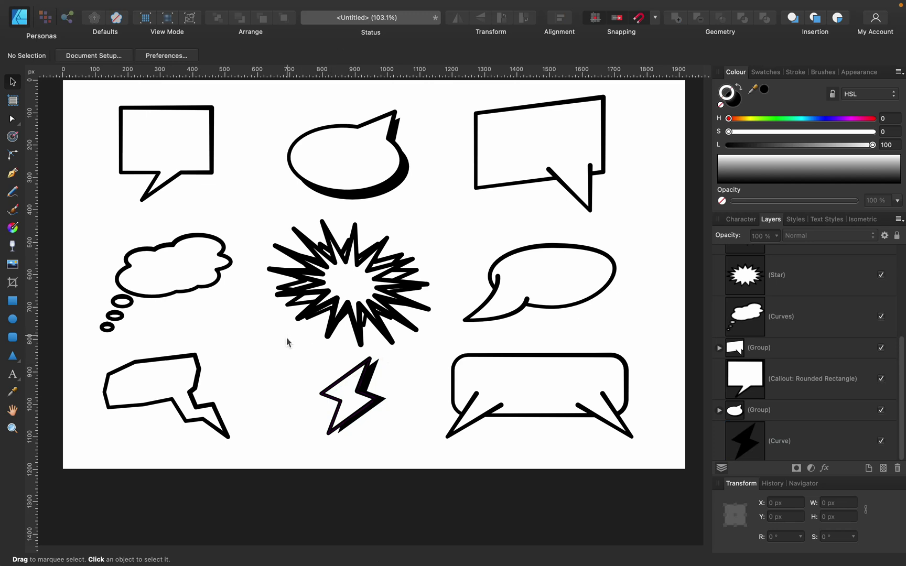
left_click_drag(283, 333, 427, 455)
key("super+g")
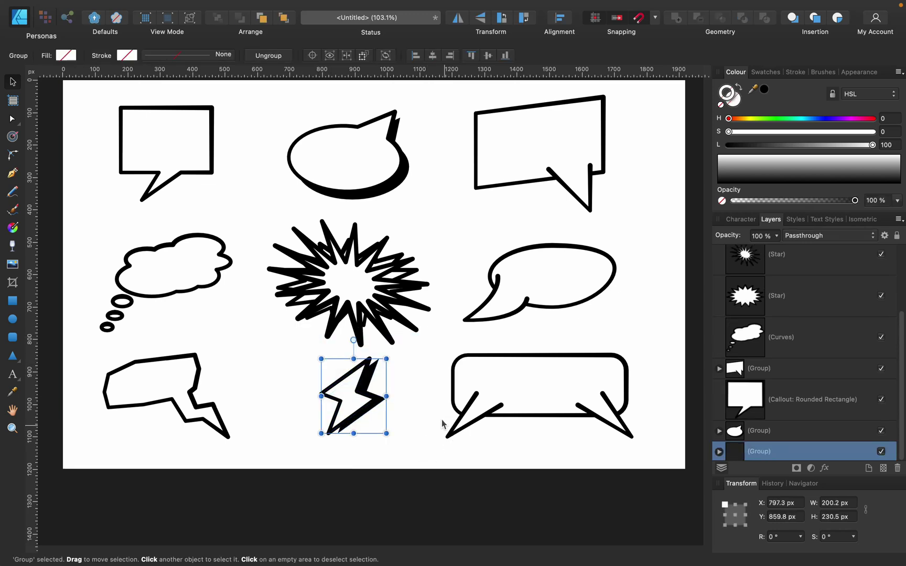
Step: Give all the comic shapes a 15 pt stroke with a dipped pressure curve
left_click(74, 92)
left_click_drag(75, 92, 663, 490)
left_click(795, 72)
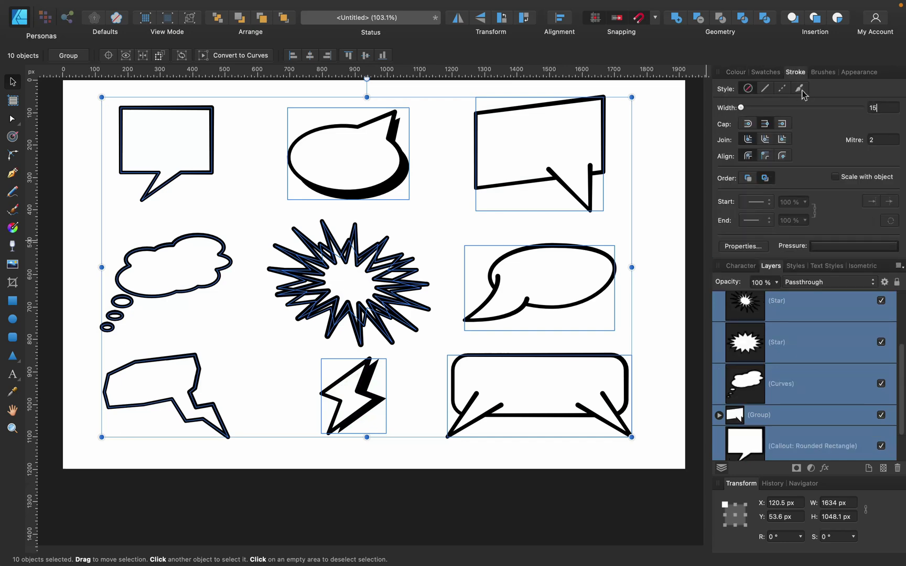
type("15")
key("Return")
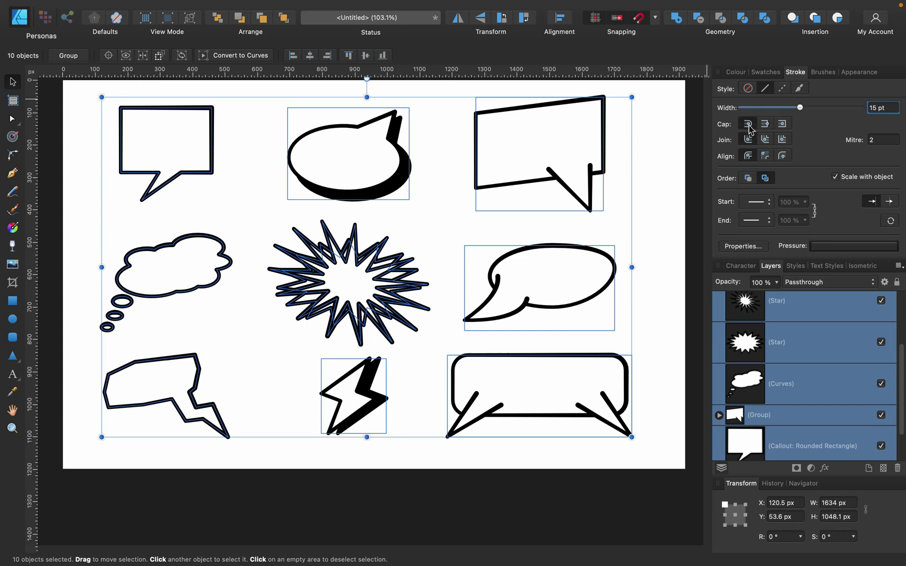
left_click(827, 247)
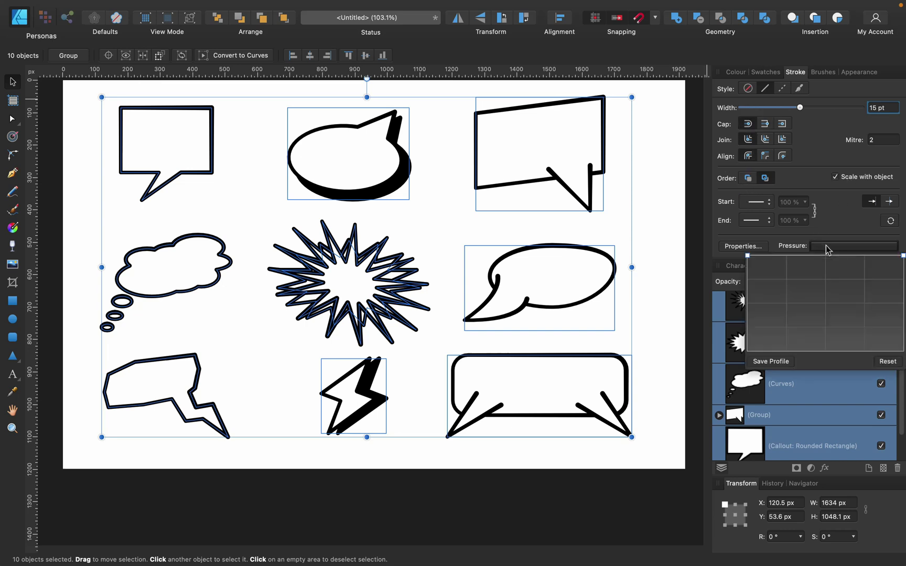
left_click_drag(827, 256, 831, 298)
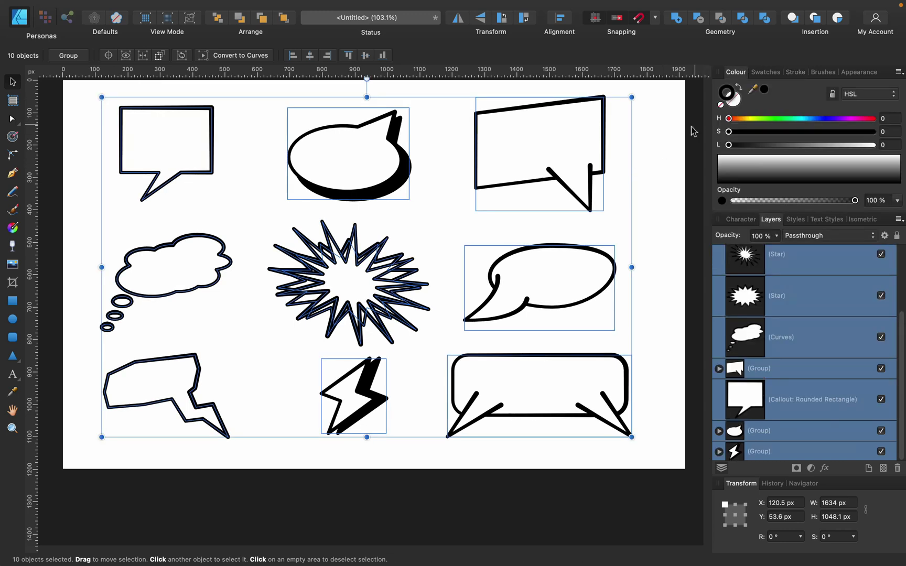
Step: Zoom out to the whole artboard and reselect all ten comic shapes
left_click(661, 160)
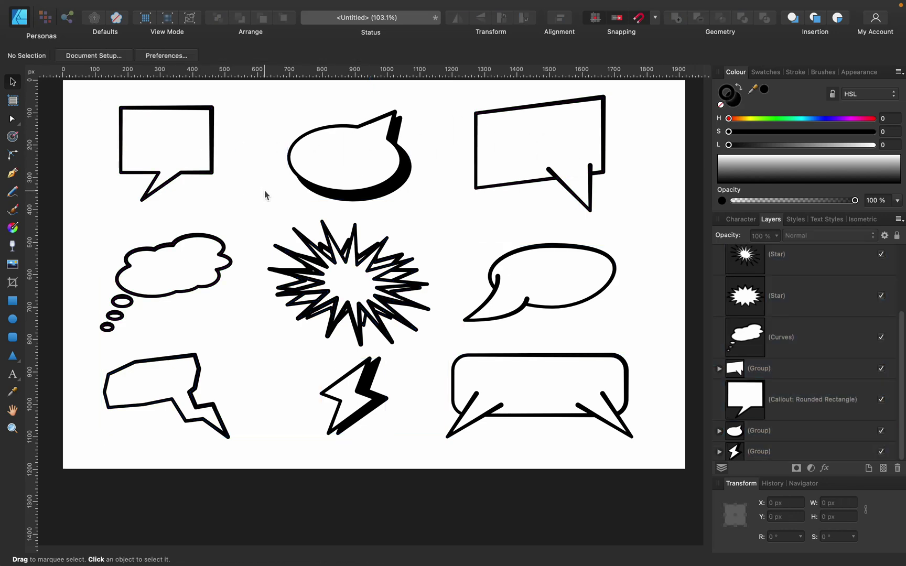
key("super+minus")
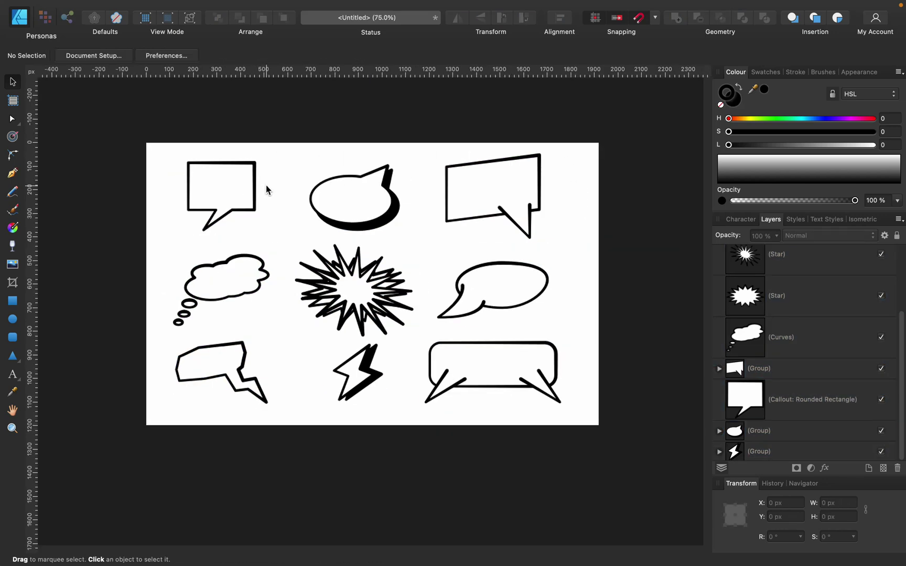
scroll(267, 186, "up", 2)
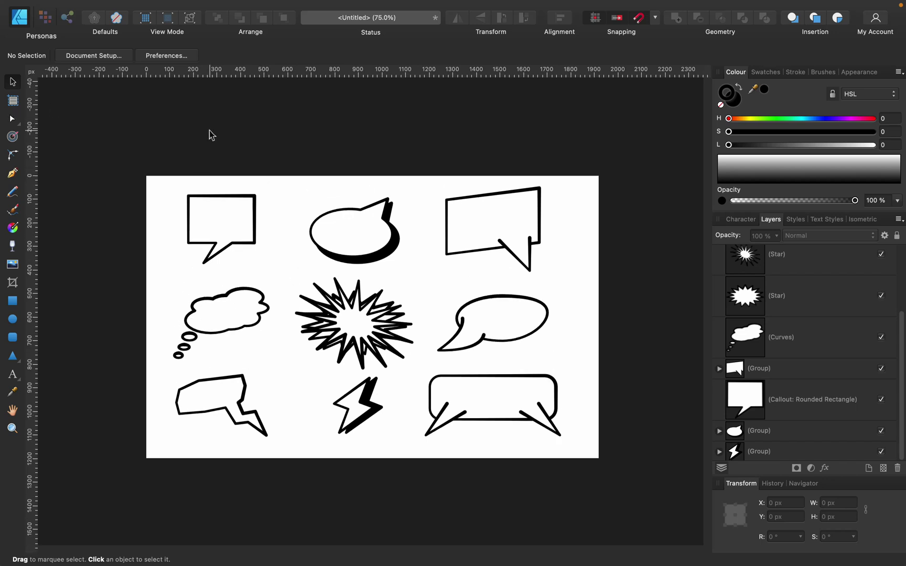
left_click(238, 196)
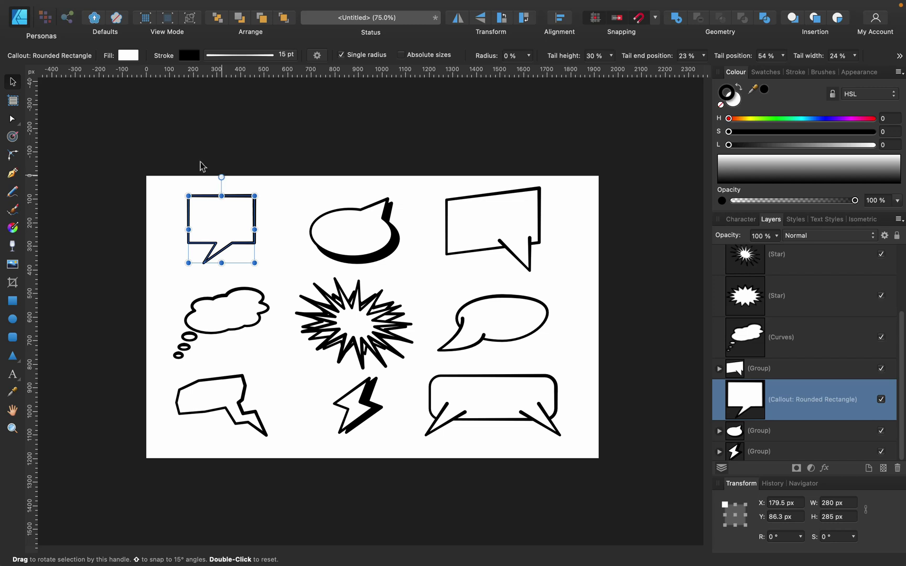
left_click(177, 162)
left_click_drag(163, 157, 577, 492)
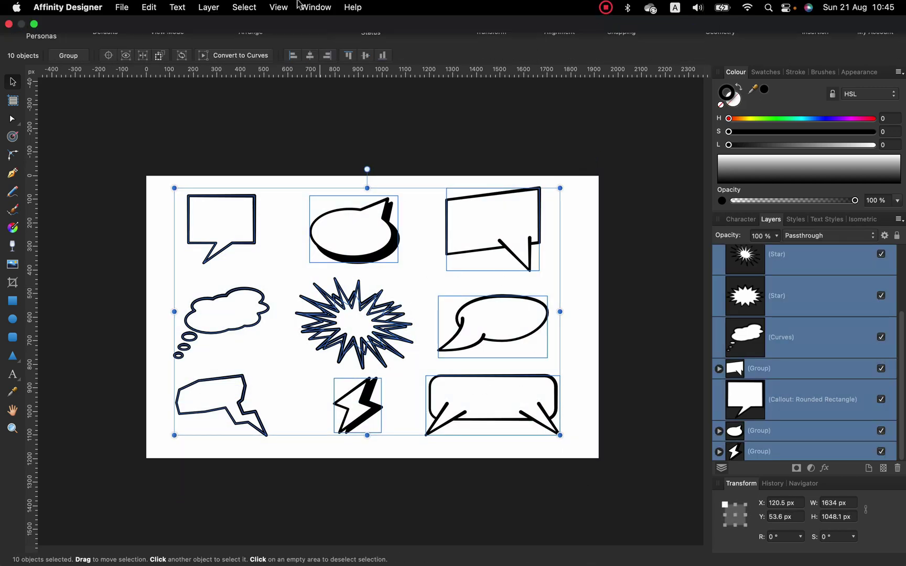
Step: Show the Assets panel and collapse the existing Assets category
left_click(278, 8)
mouse_move(347, 266)
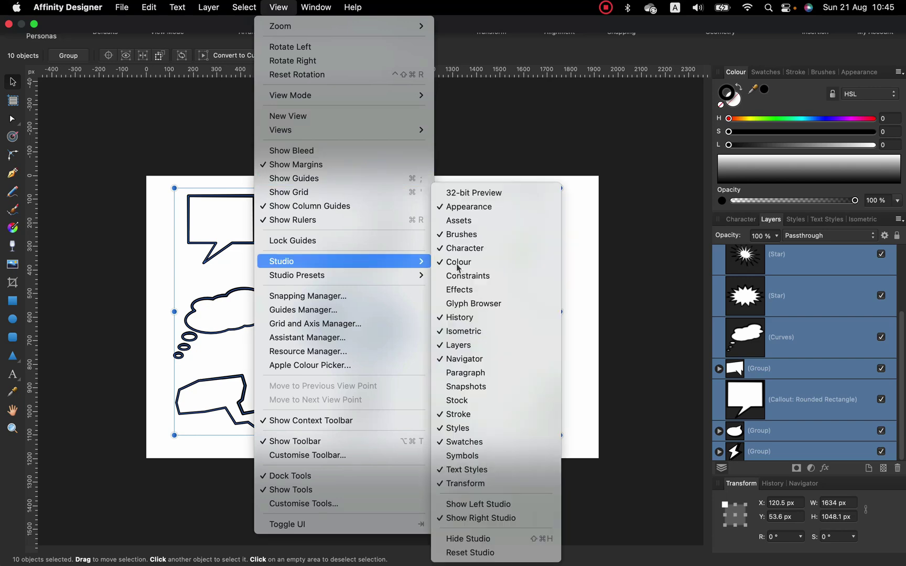
left_click(460, 220)
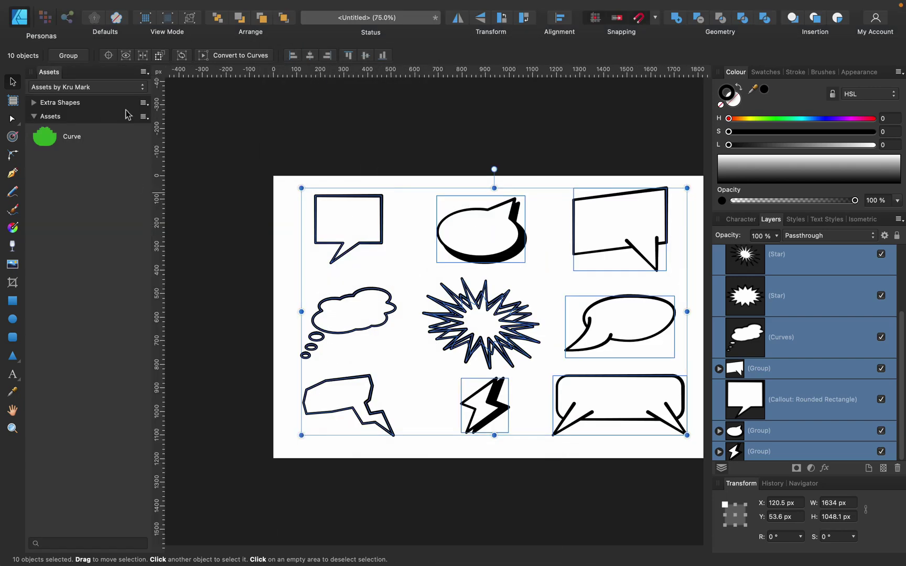
left_click(34, 117)
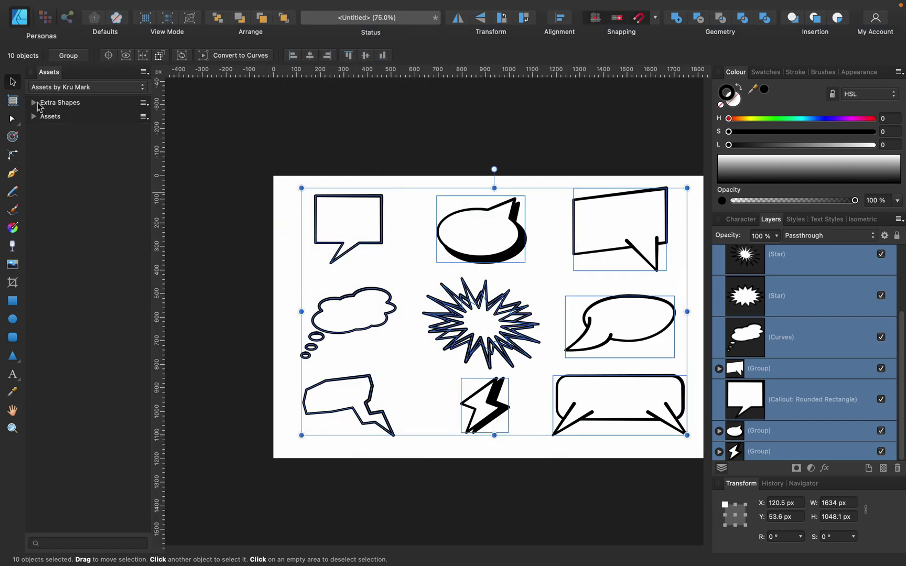
Step: Create a new Assets 2 category and add the ten selected shapes to it
left_click(146, 75)
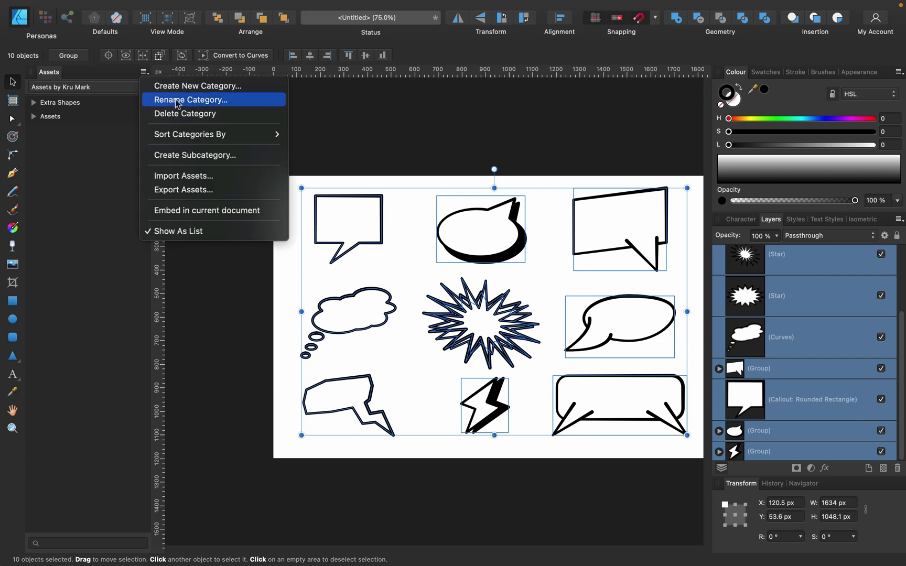
left_click(197, 155)
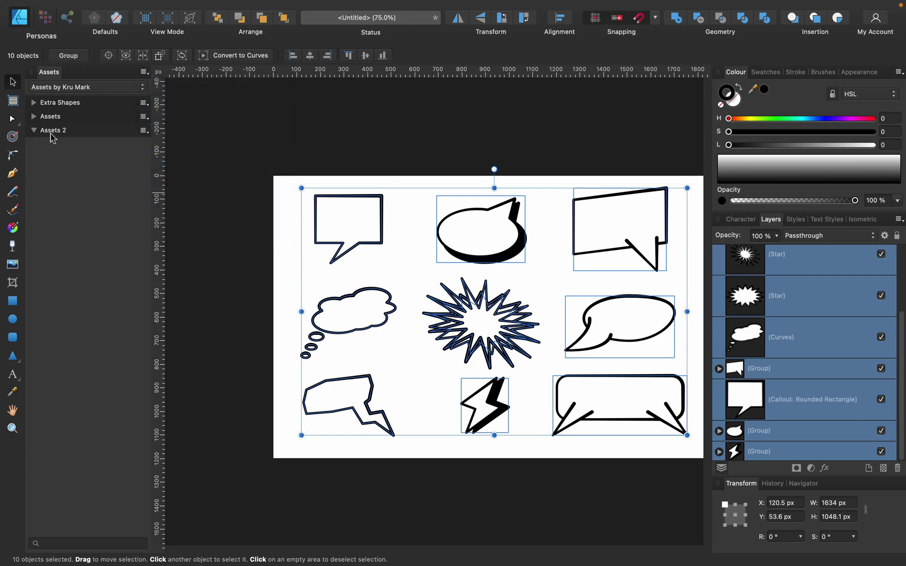
left_click(143, 131)
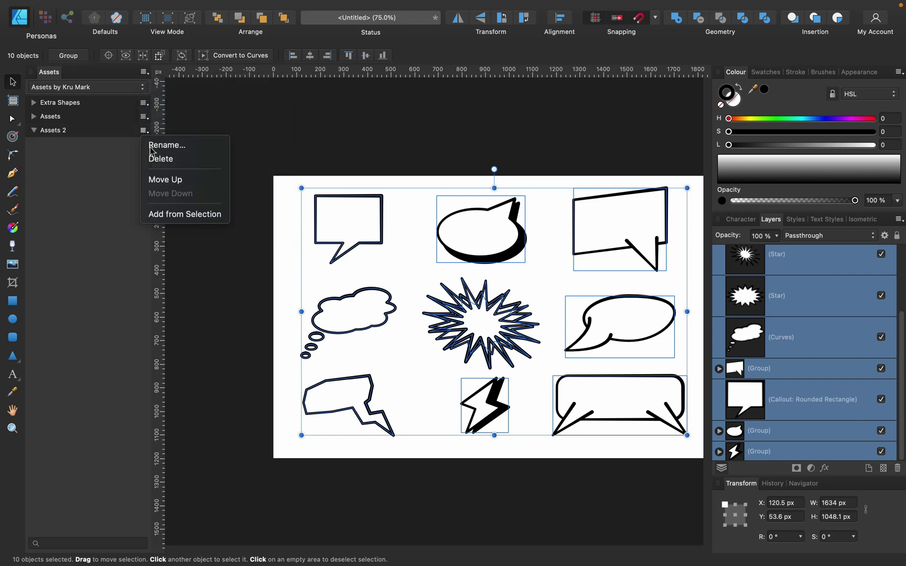
left_click(176, 214)
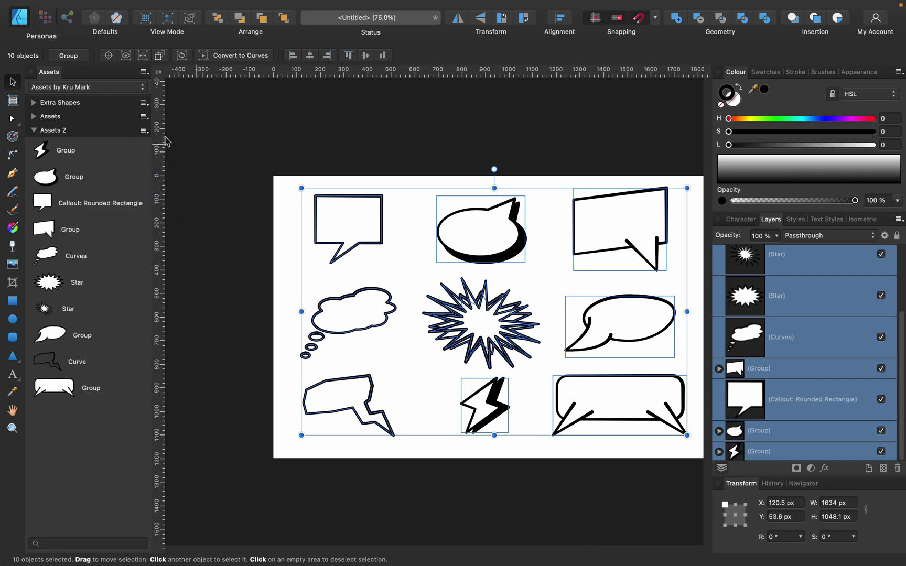
right_click(61, 362)
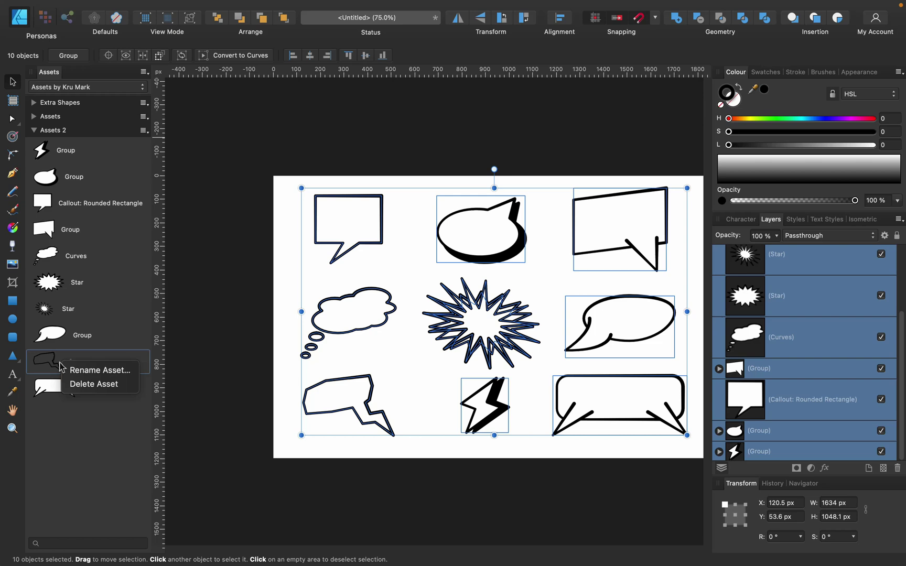
Step: Delete the Curve asset from the Assets 2 category
left_click(76, 383)
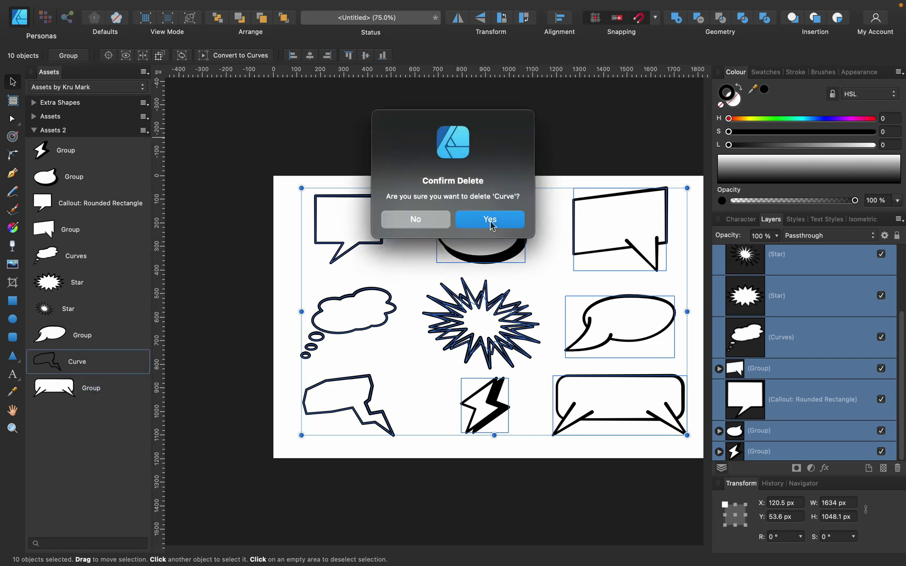
left_click(490, 221)
left_click(383, 390)
Step: Fill the bottom-left jagged bubble white and add it to Assets 2
left_click(372, 391)
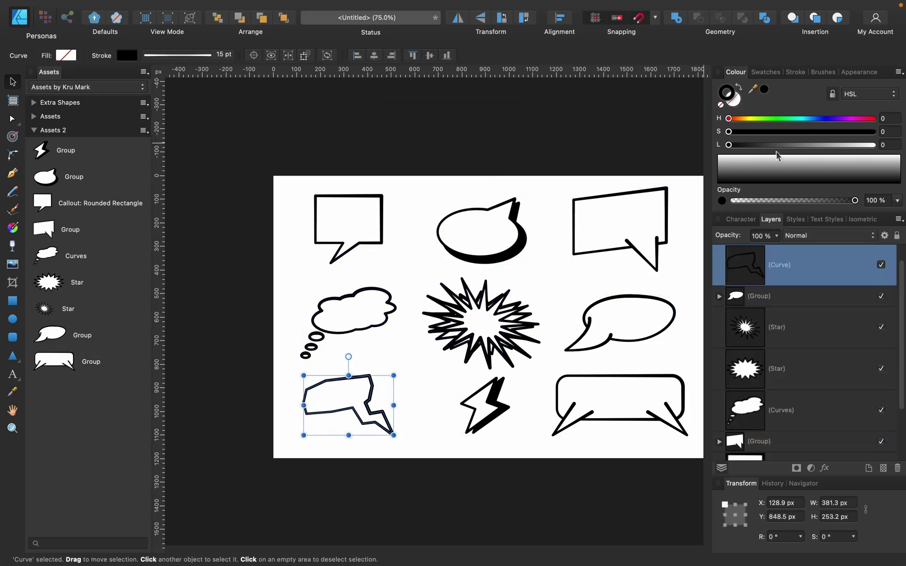
left_click(732, 98)
left_click_drag(781, 145, 872, 145)
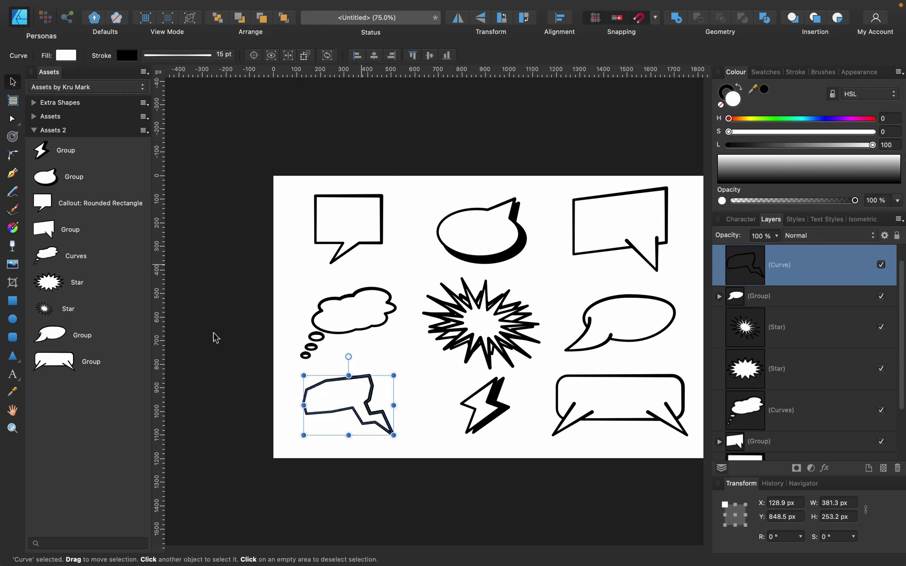
left_click(142, 128)
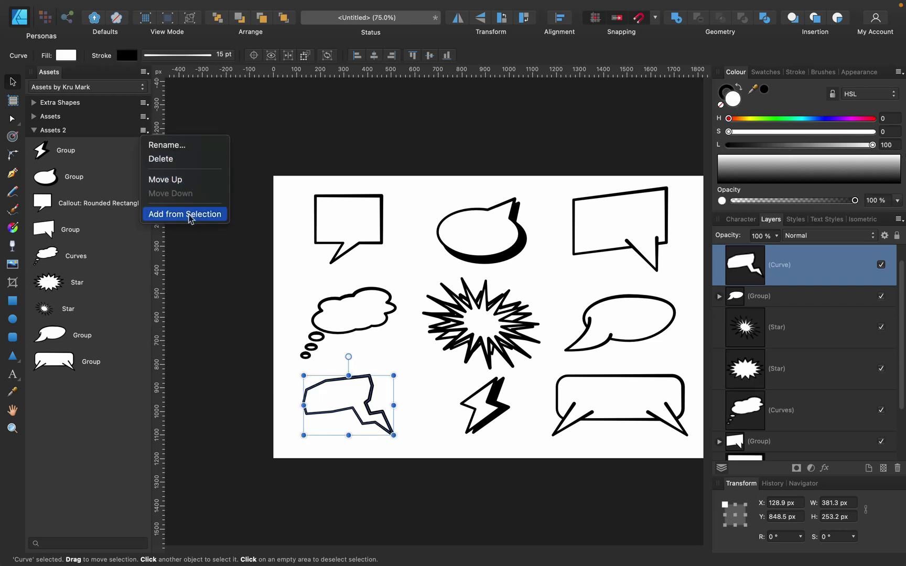
left_click(190, 219)
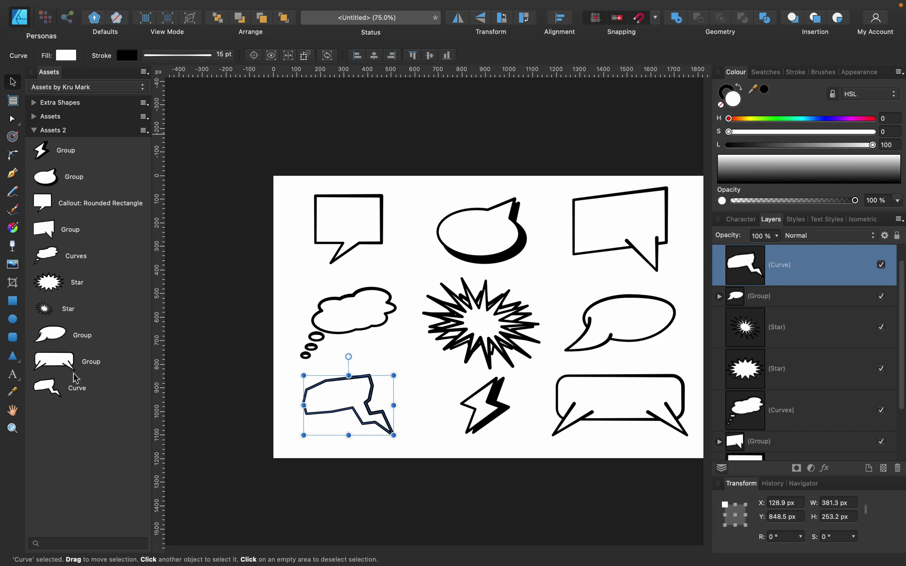
Step: Turn the page into Artboard1 and insert a second artboard, Artboard2
left_click(13, 101)
left_click(204, 55)
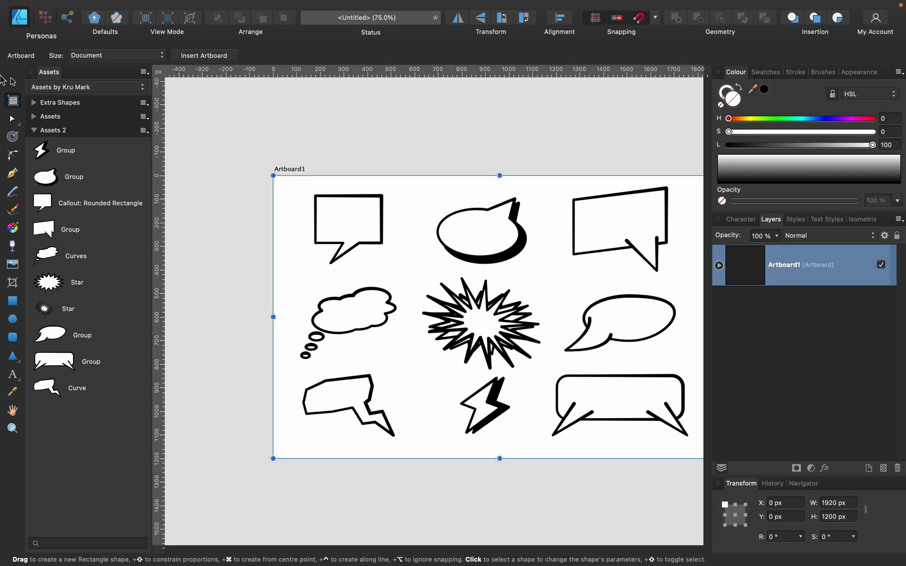
left_click(206, 55)
left_click(13, 81)
left_click(540, 161)
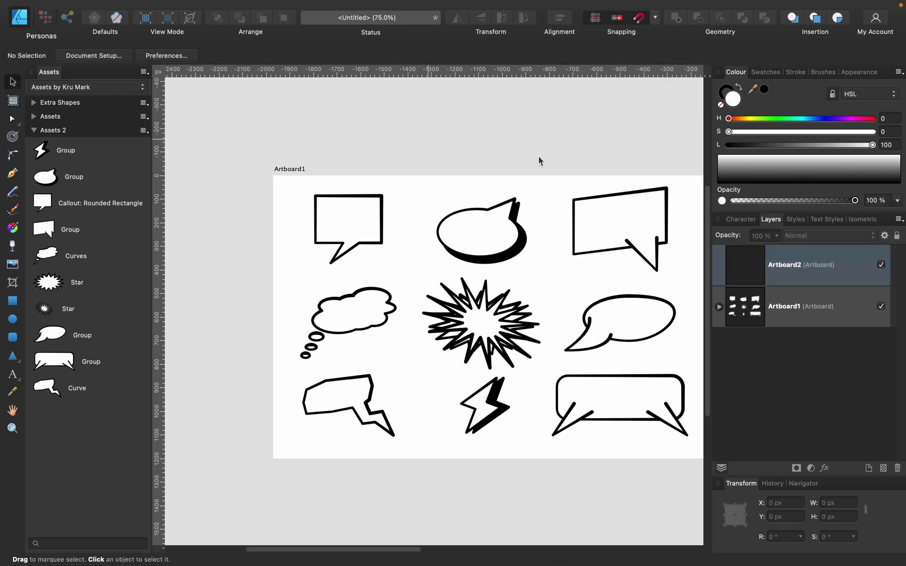
Step: Place the lightning bolt, square callout, star burst, two speech bubbles and wide callout on Artboard2
scroll(317, 192, "right", 15)
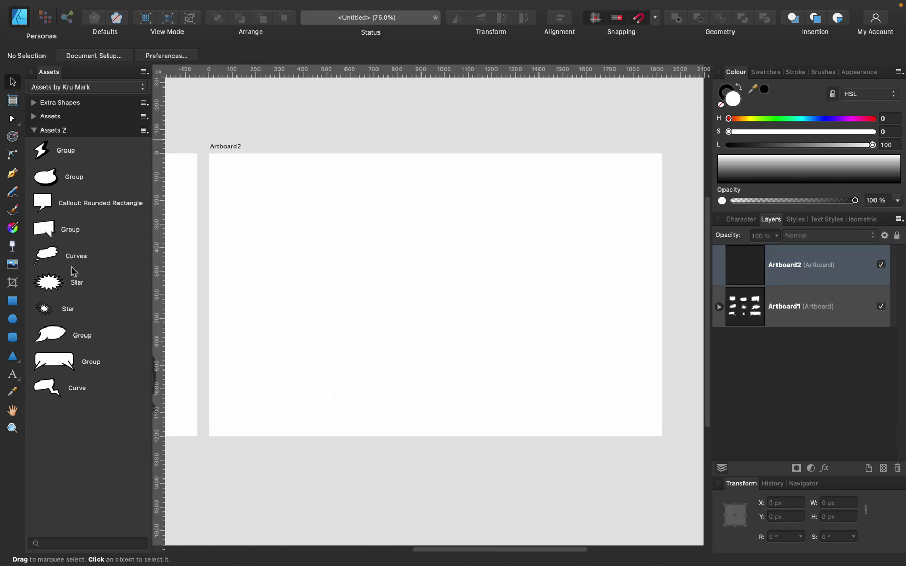
left_click_drag(48, 150, 245, 200)
left_click_drag(73, 203, 445, 246)
left_click_drag(75, 185, 422, 321)
left_click_drag(59, 287, 490, 231)
left_click_drag(79, 340, 290, 285)
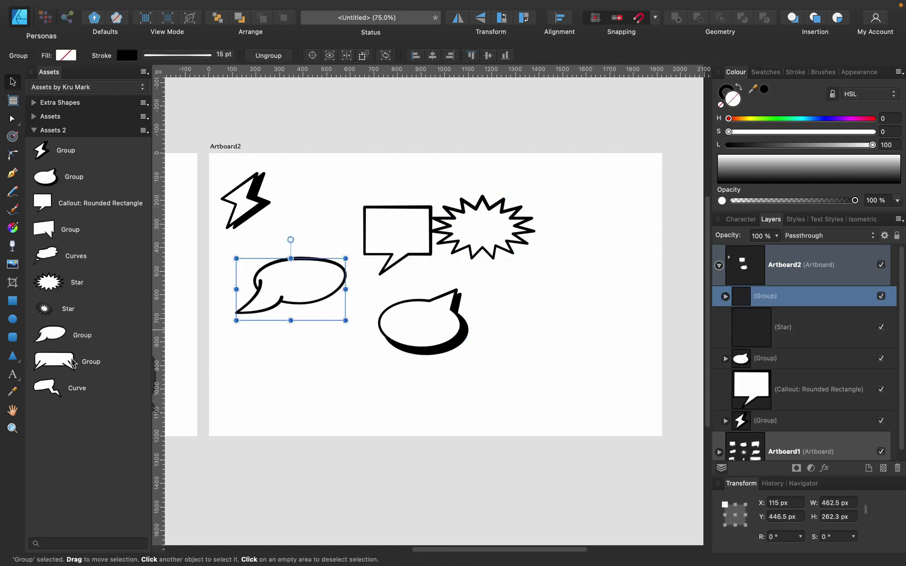
left_click_drag(73, 362, 618, 362)
Step: Fill the square callout green using the HSL sliders
left_click(398, 249)
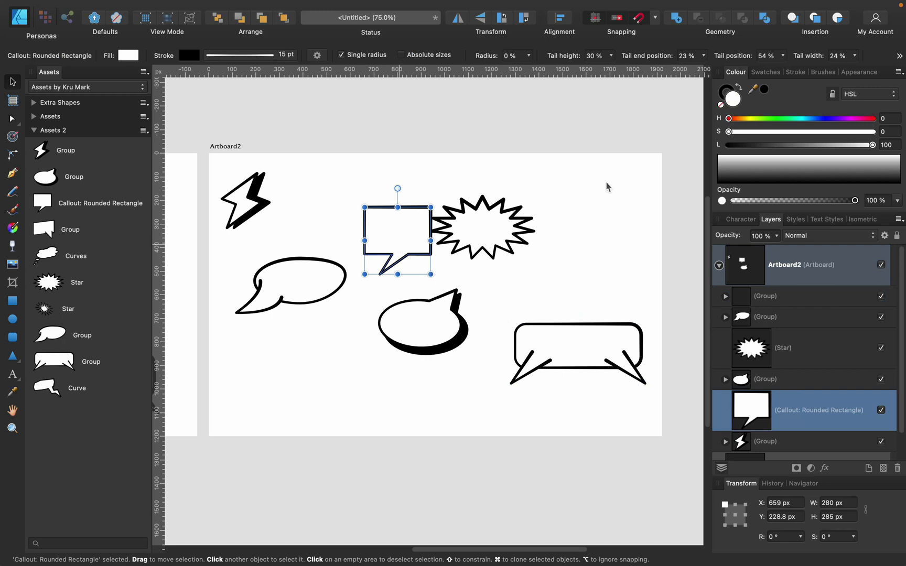
left_click_drag(770, 131, 773, 131)
left_click(775, 119)
left_click(777, 145)
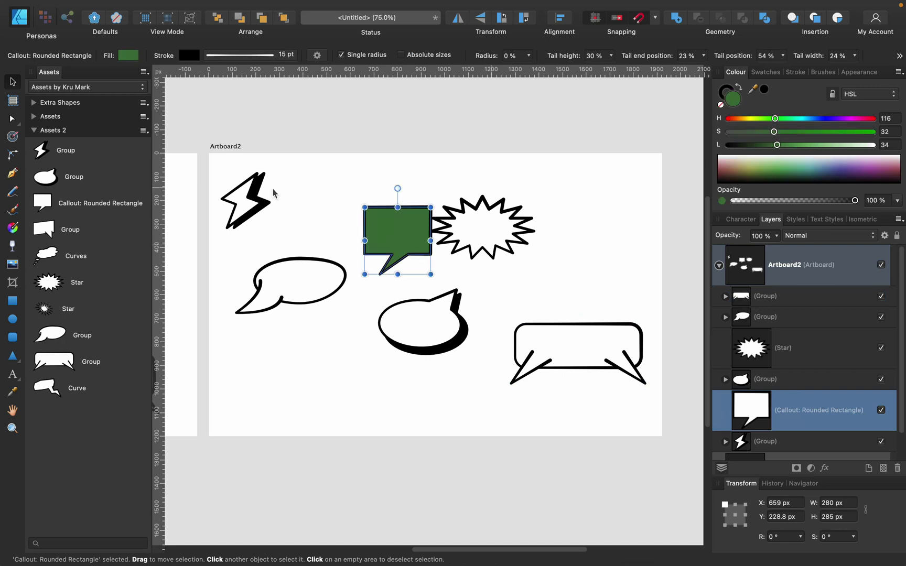
Step: With the Node tool, move the callout's tail right and stretch the left bubble's tail
left_click(12, 119)
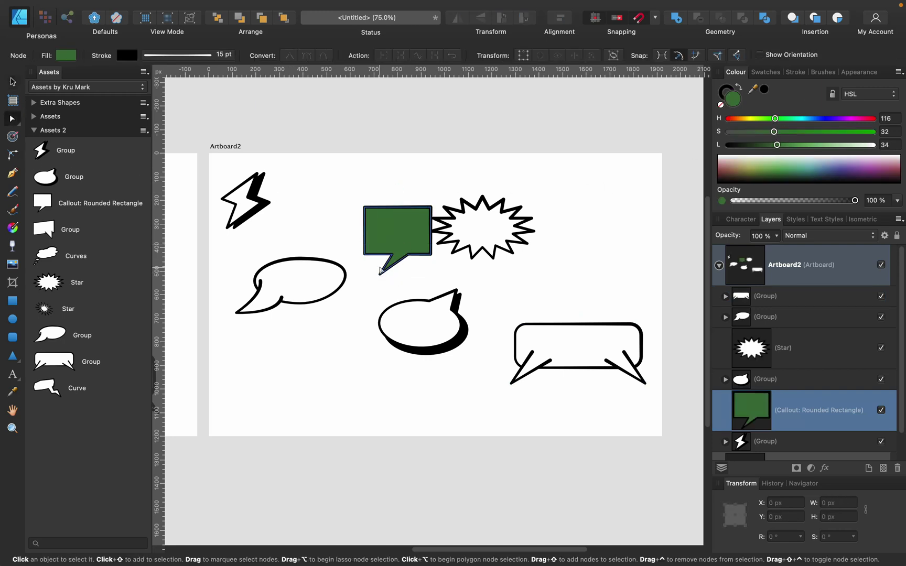
left_click(381, 271)
left_click_drag(381, 271, 428, 258)
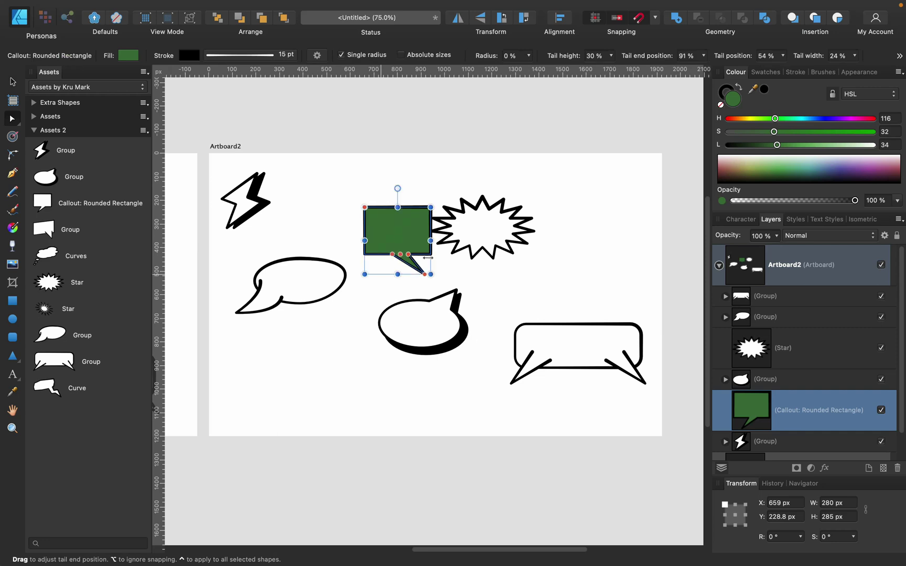
left_click(313, 301)
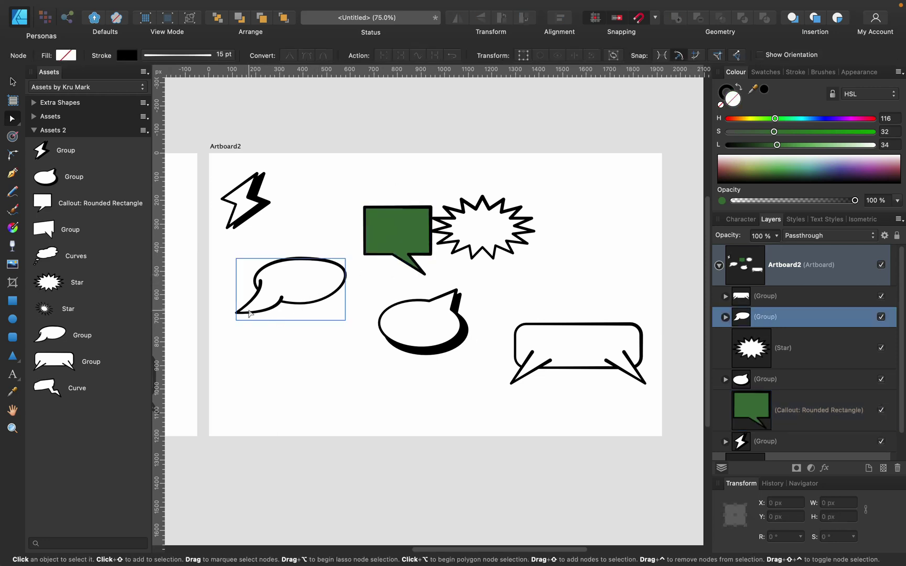
left_click(250, 313)
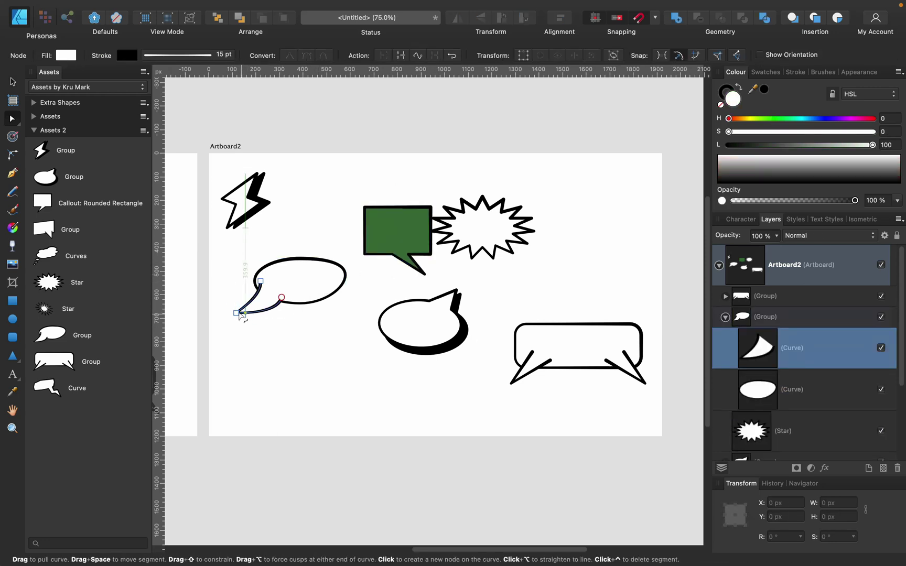
left_click_drag(238, 313, 281, 352)
left_click_drag(277, 315, 301, 294)
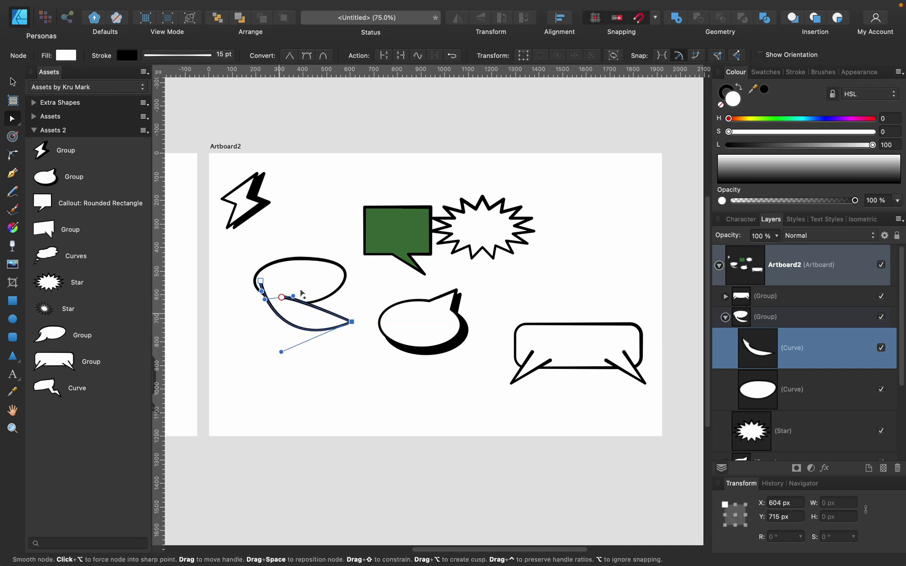
Step: Move the middle bubble's tail and its black shadow's tail to the upper left
left_click(461, 315)
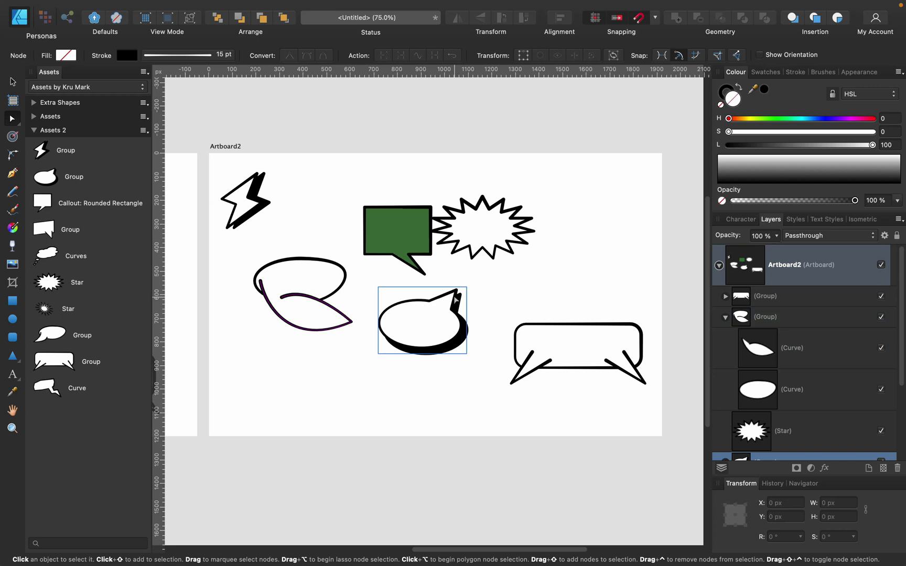
left_click(456, 300)
left_click_drag(456, 298, 380, 287)
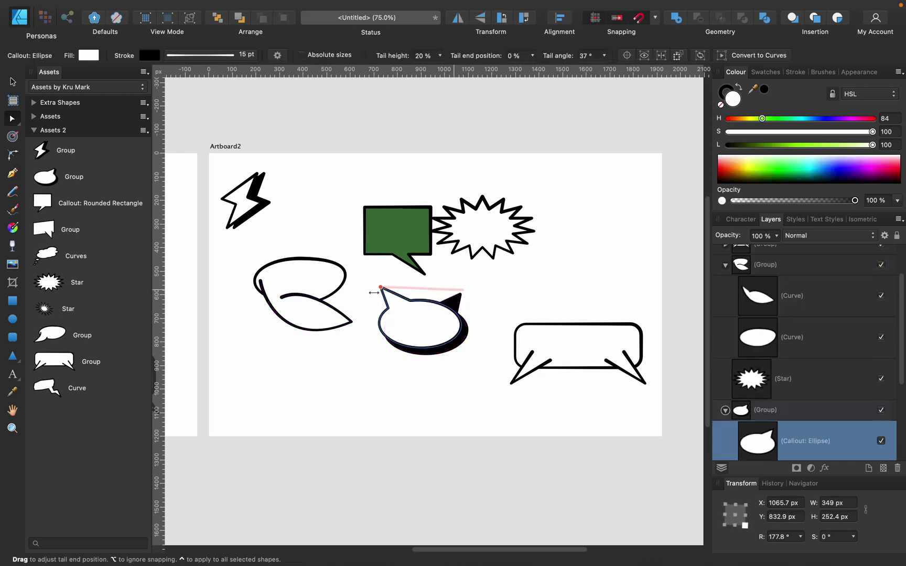
left_click(457, 301)
left_click_drag(461, 295, 385, 302)
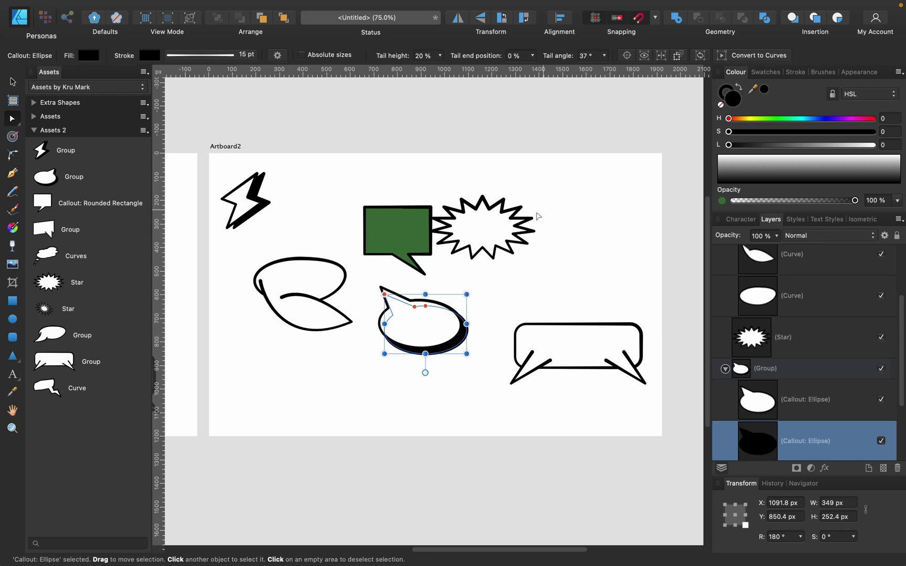
Step: Fill the star burst red
left_click(529, 217)
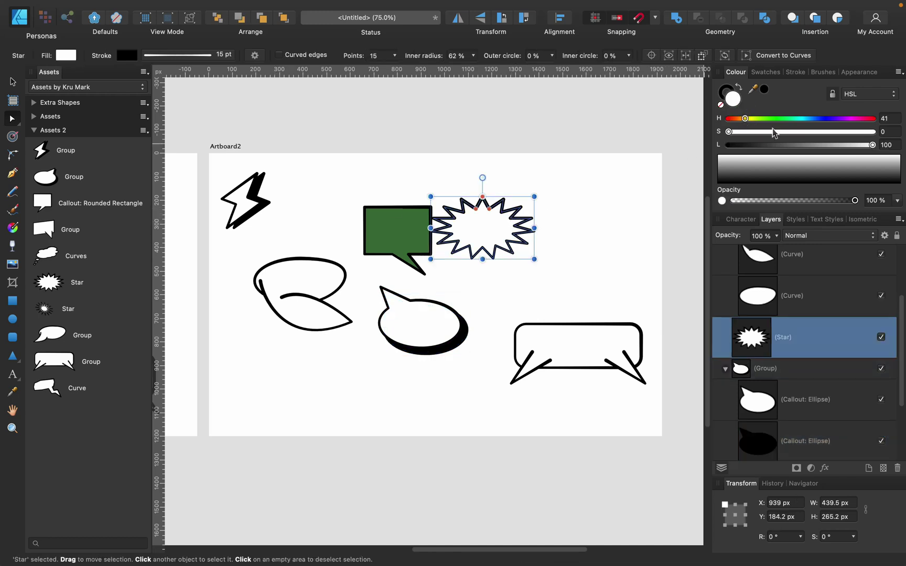
left_click_drag(729, 132, 776, 132)
left_click_drag(872, 144, 828, 145)
mouse_move(729, 118)
left_mouse_down()
mouse_move(747, 120)
mouse_move(735, 118)
left_mouse_up()
left_click_drag(811, 148, 802, 146)
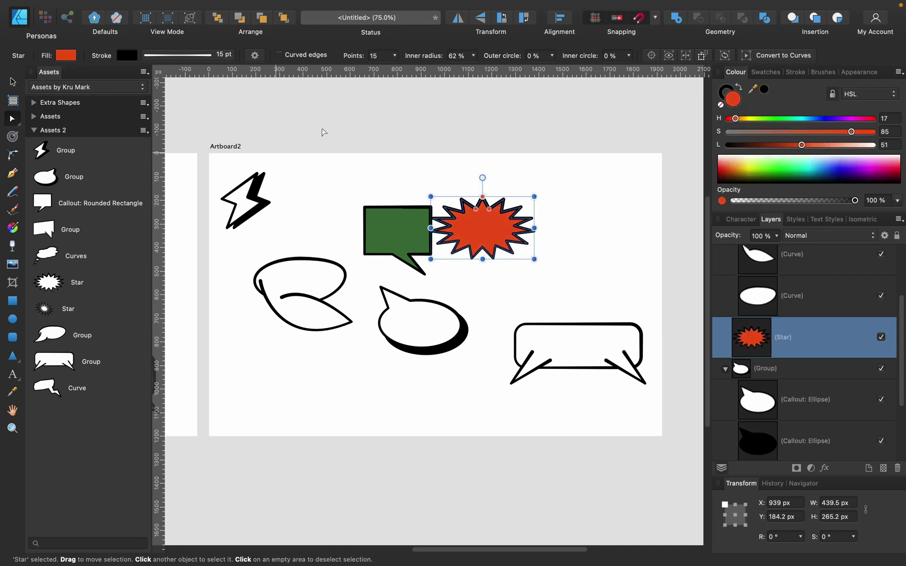
left_click(339, 131)
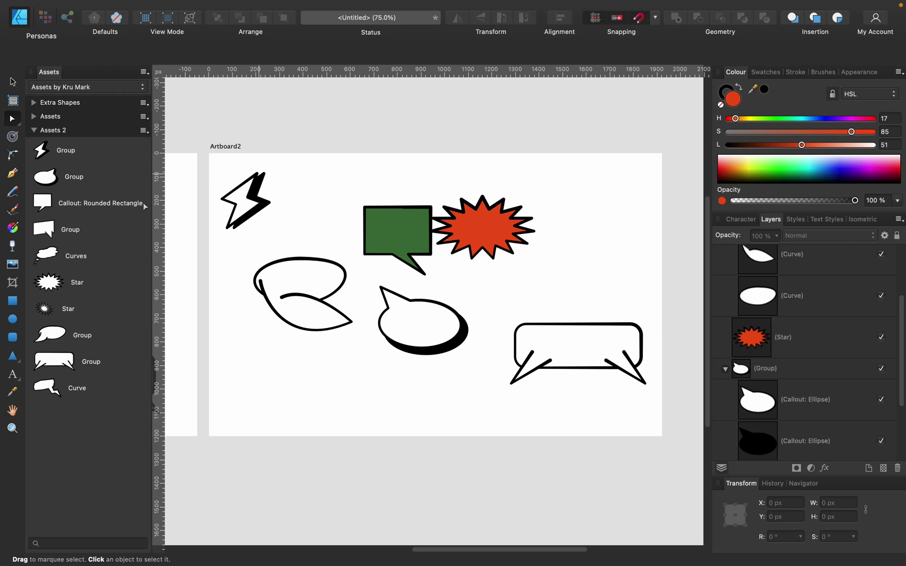
left_click(142, 73)
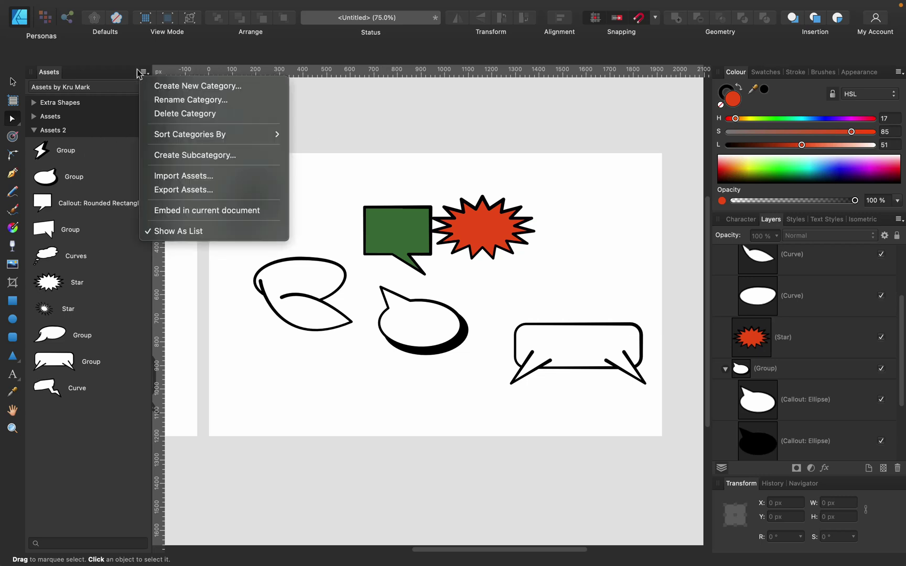
left_click(183, 195)
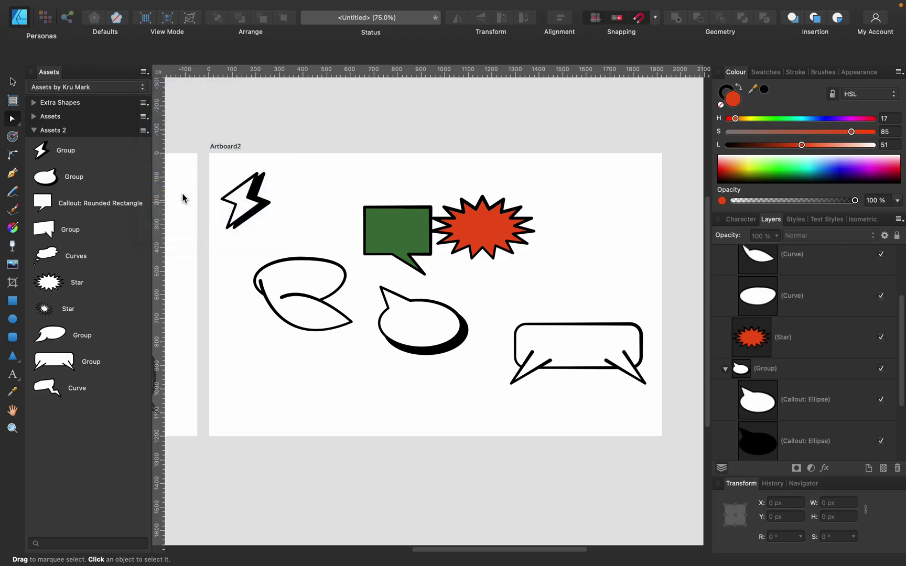